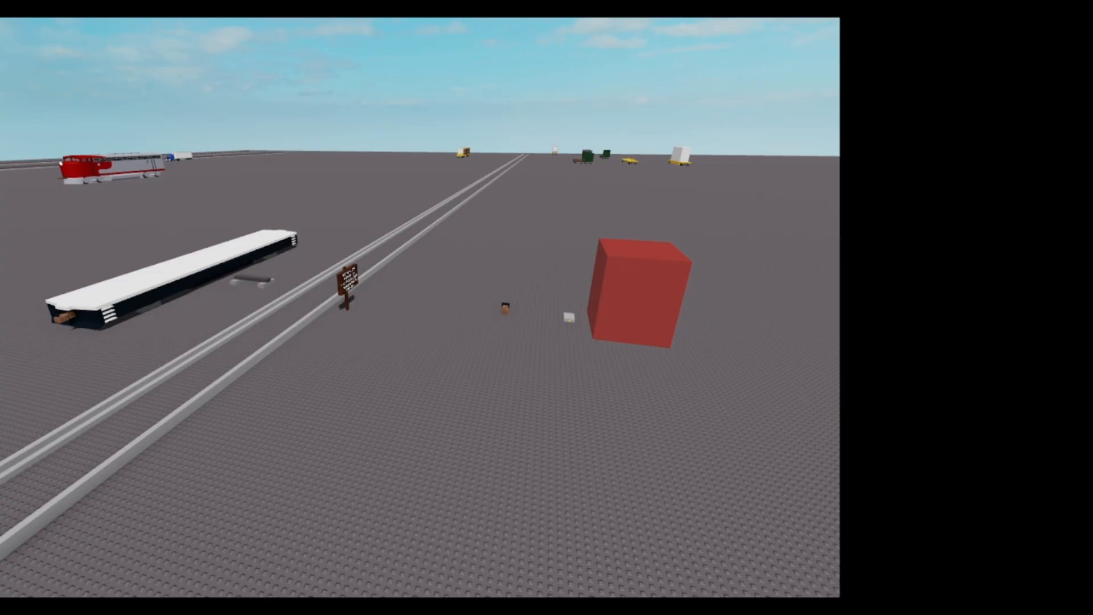
Step: Position the inserted train pack on the baseplate so its row of trains crosses the middle track
{"action": "key", "text": "w"}
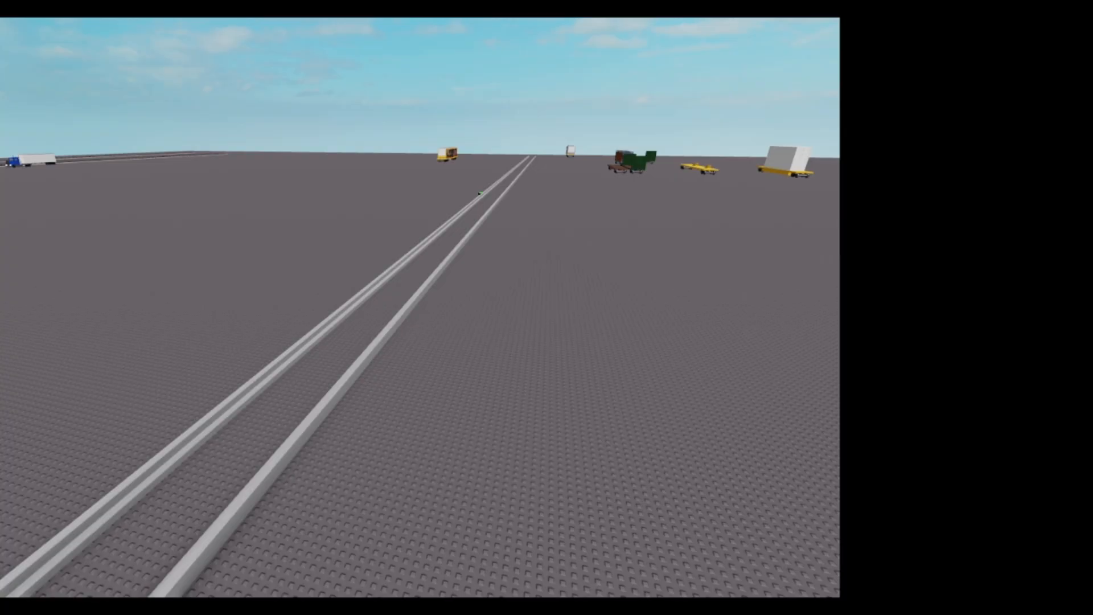
{"action": "right_click_drag", "start_coordinate": [419, 308], "coordinate": [541, 273]}
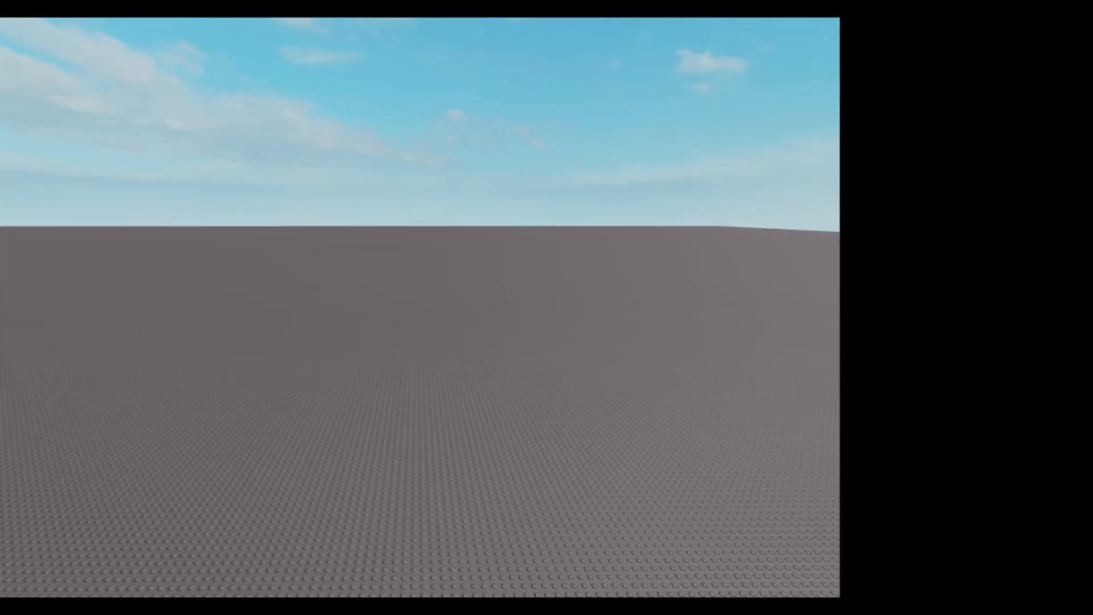
{"action": "right_click_drag", "start_coordinate": [419, 308], "coordinate": [305, 273]}
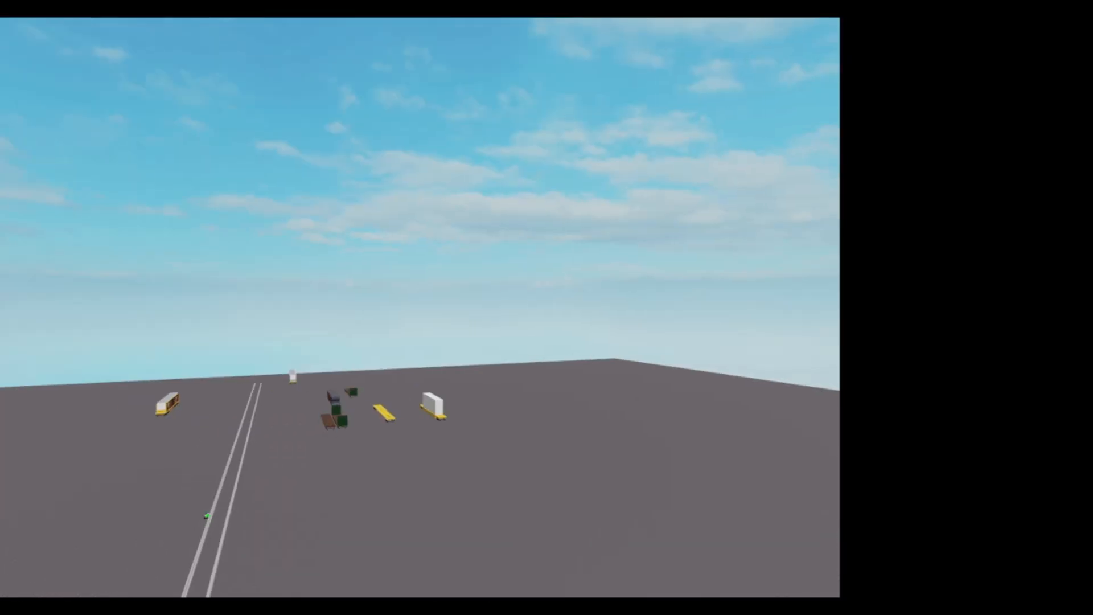
{"action": "key", "text": "w"}
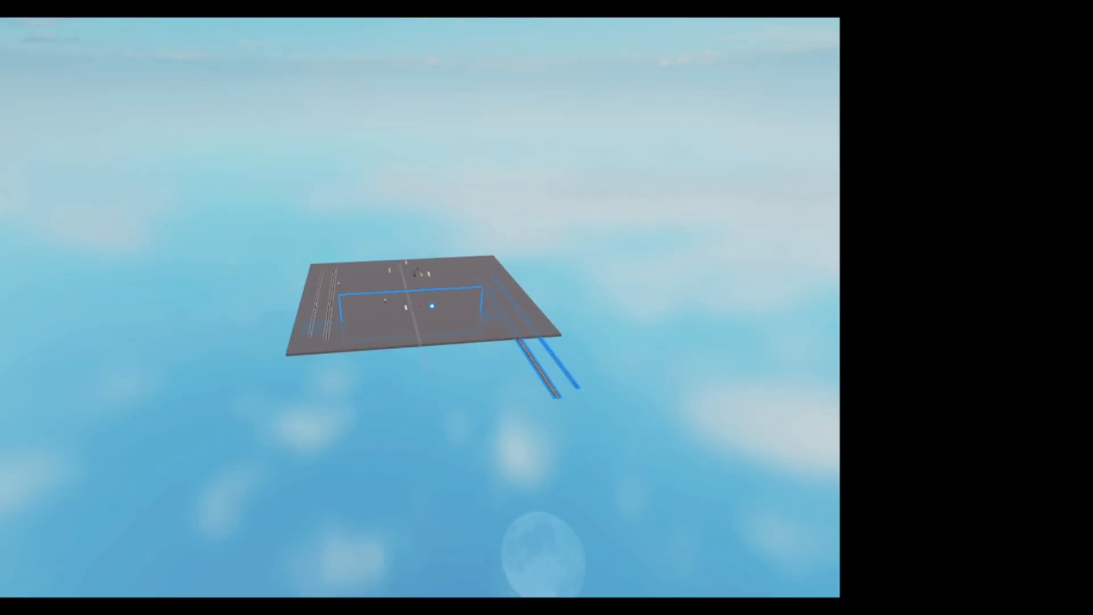
{"action": "left_click_drag", "start_coordinate": [432, 306], "coordinate": [428, 267]}
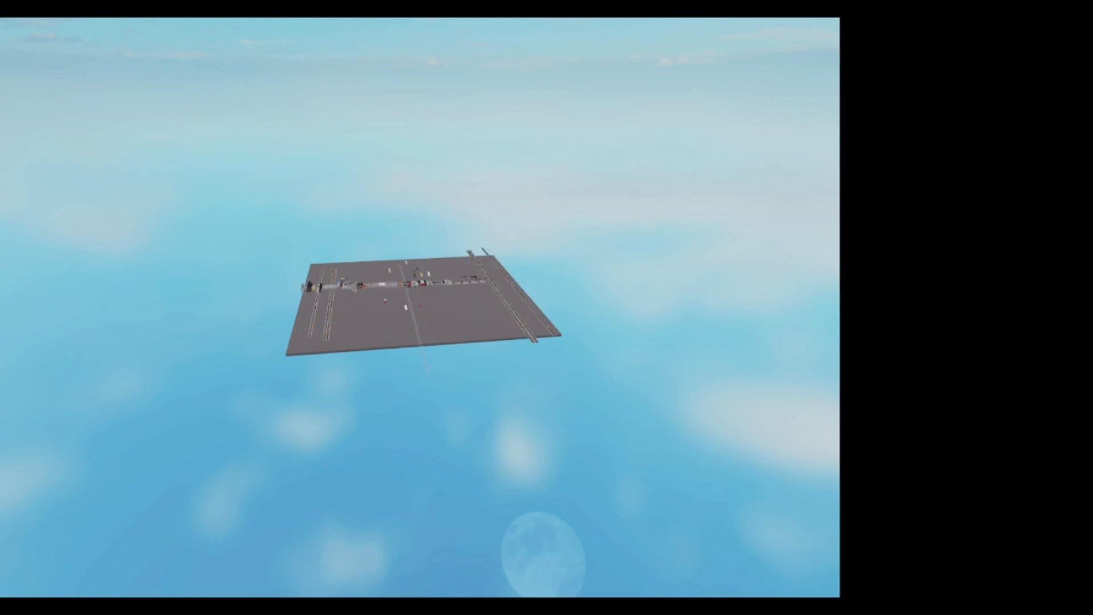
Step: Examine the placed train pack from above and inspect its steam locomotives and grey passenger cars up close
{"action": "right_click_drag", "start_coordinate": [423, 268], "coordinate": [637, 318]}
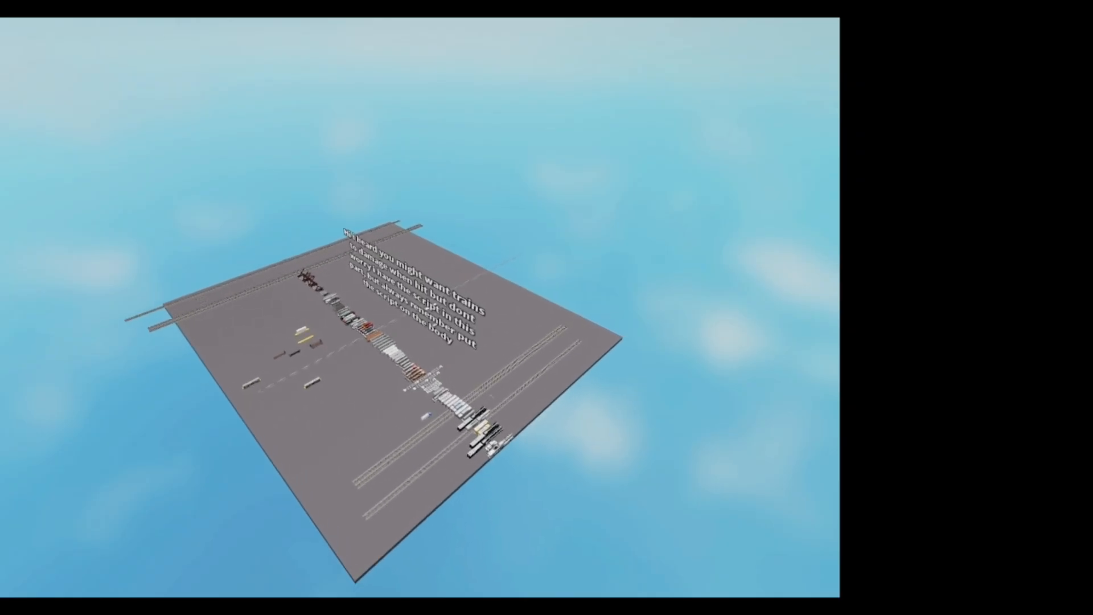
{"action": "scroll", "coordinate": [472, 437], "scroll_direction": "up", "scroll_amount": 8}
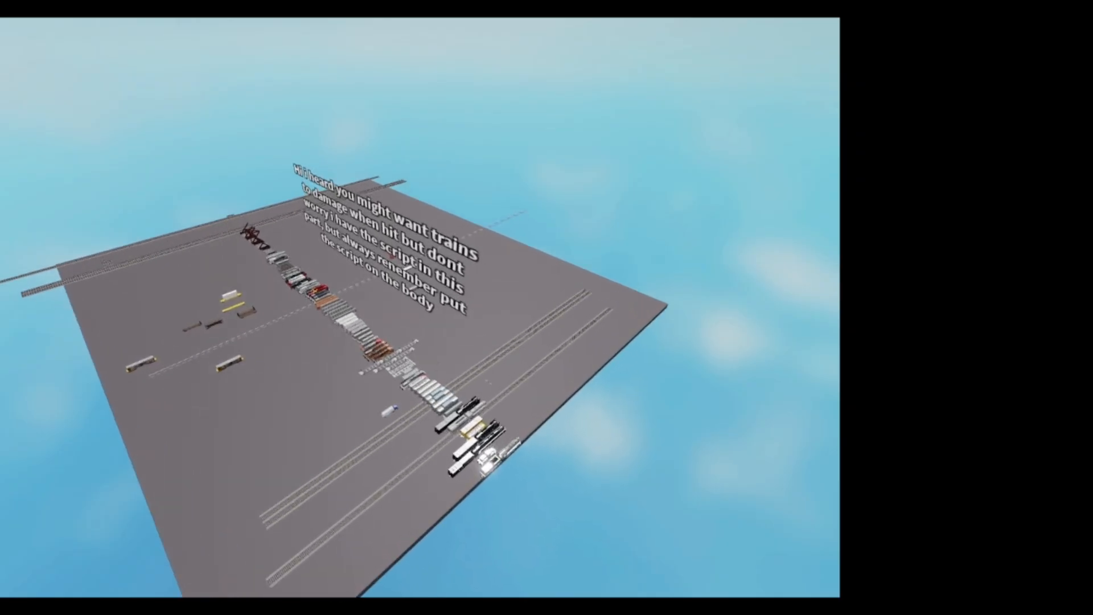
{"action": "scroll", "coordinate": [518, 418], "scroll_direction": "up", "scroll_amount": 10}
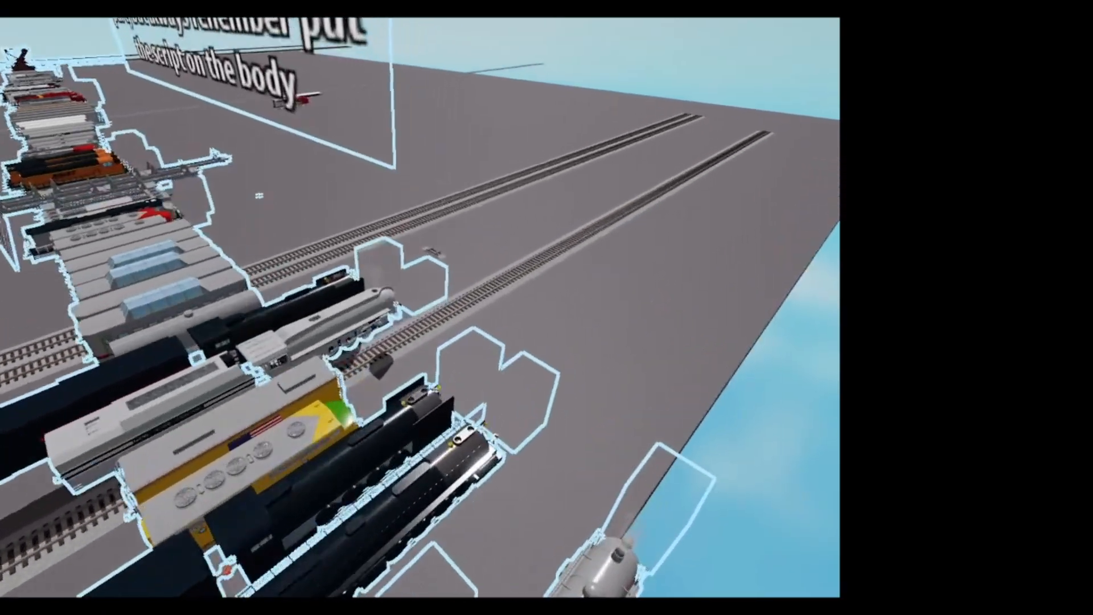
{"action": "scroll", "coordinate": [518, 418], "scroll_direction": "up", "scroll_amount": 3}
{"action": "right_click_drag", "start_coordinate": [518, 419], "coordinate": [342, 347]}
{"action": "scroll", "coordinate": [518, 418], "scroll_direction": "up", "scroll_amount": 1}
{"action": "scroll", "coordinate": [518, 419], "scroll_direction": "up", "scroll_amount": 4}
{"action": "key", "text": "d"}
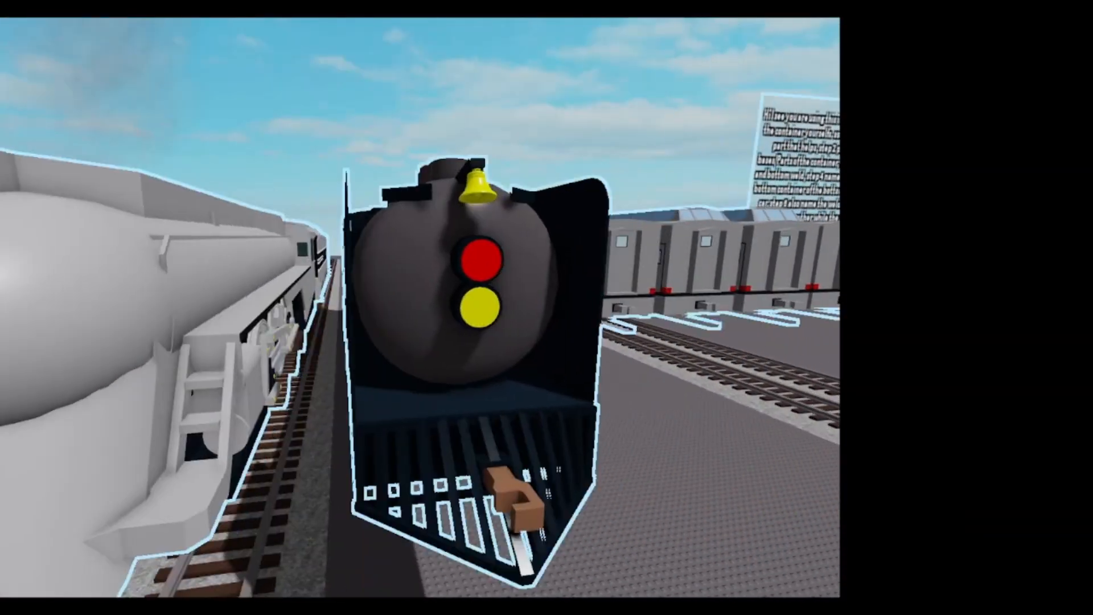
{"action": "key", "text": "d"}
{"action": "right_click_drag", "start_coordinate": [342, 348], "coordinate": [222, 399]}
{"action": "scroll", "coordinate": [342, 347], "scroll_direction": "down", "scroll_amount": 3}
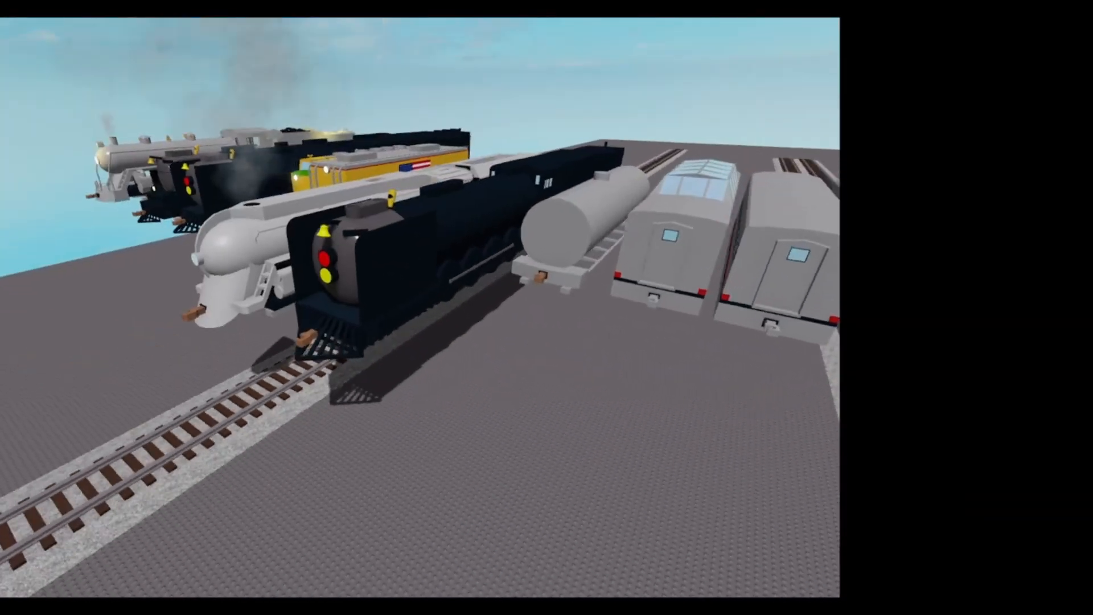
{"action": "key", "text": "d"}
{"action": "scroll", "coordinate": [341, 347], "scroll_direction": "down", "scroll_amount": 3}
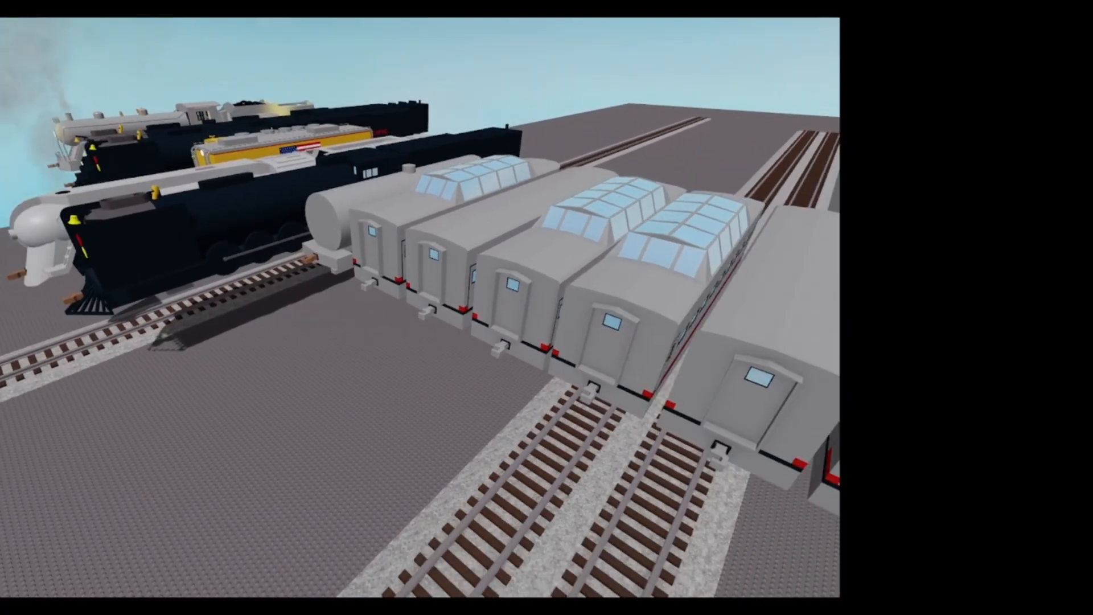
{"action": "right_click_drag", "start_coordinate": [342, 347], "coordinate": [444, 350]}
{"action": "key", "text": "d"}
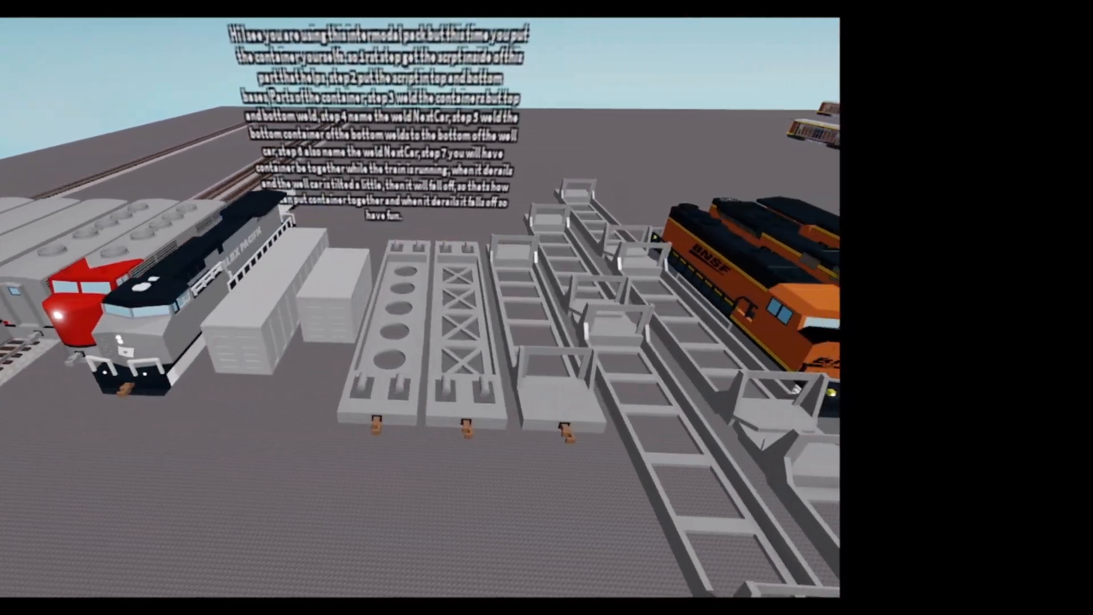
Step: Inspect the intermodal well cars, BNSF and Santa Fe locomotives, tank cars, boxcars and open freight cars along the row
{"action": "right_click_drag", "start_coordinate": [342, 347], "coordinate": [387, 438]}
{"action": "scroll", "coordinate": [341, 347], "scroll_direction": "down", "scroll_amount": 5}
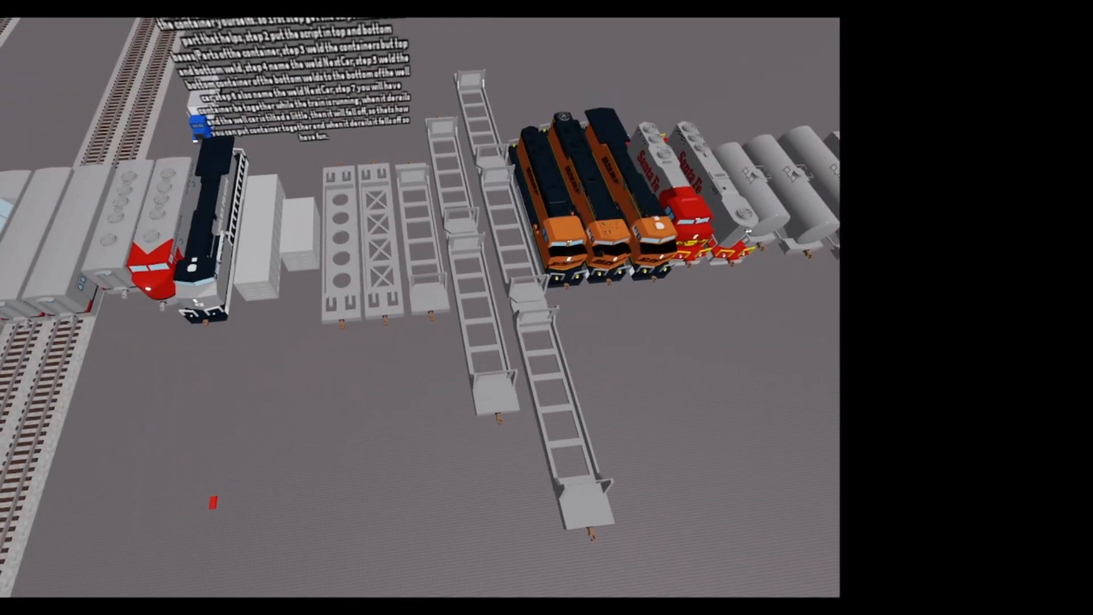
{"action": "key", "text": "d"}
{"action": "key", "text": "w"}
{"action": "right_click_drag", "start_coordinate": [341, 348], "coordinate": [342, 301]}
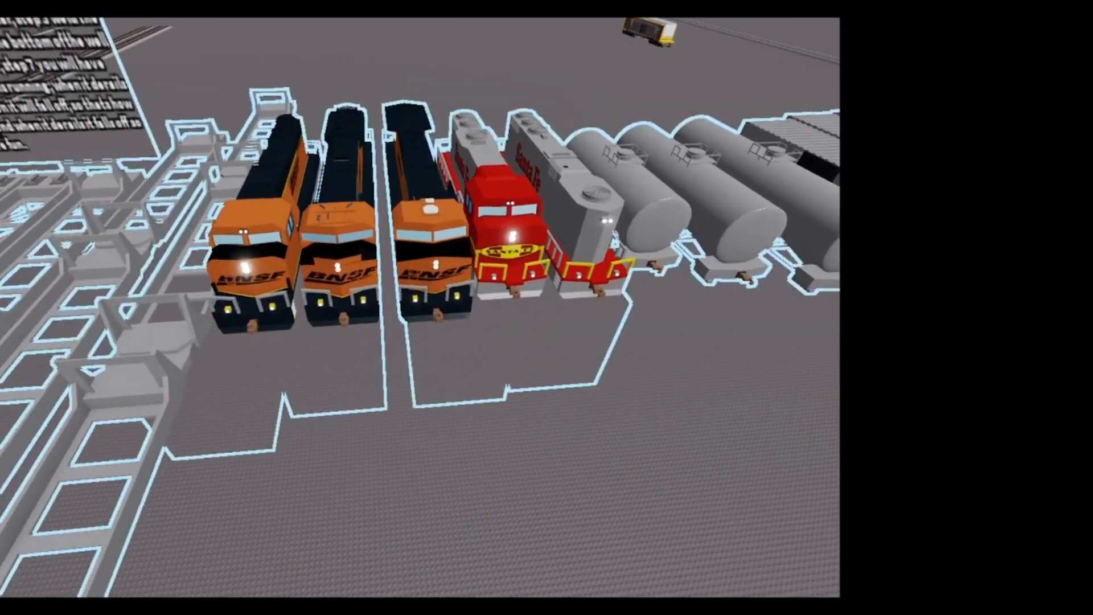
{"action": "key", "text": "a"}
{"action": "key", "text": "w"}
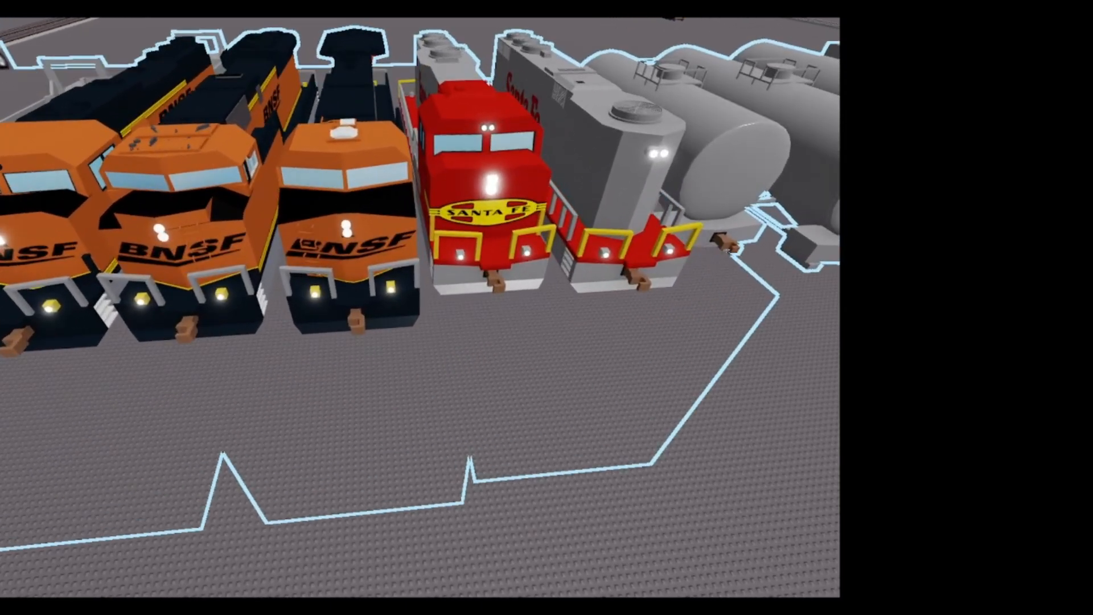
{"action": "key", "text": "d"}
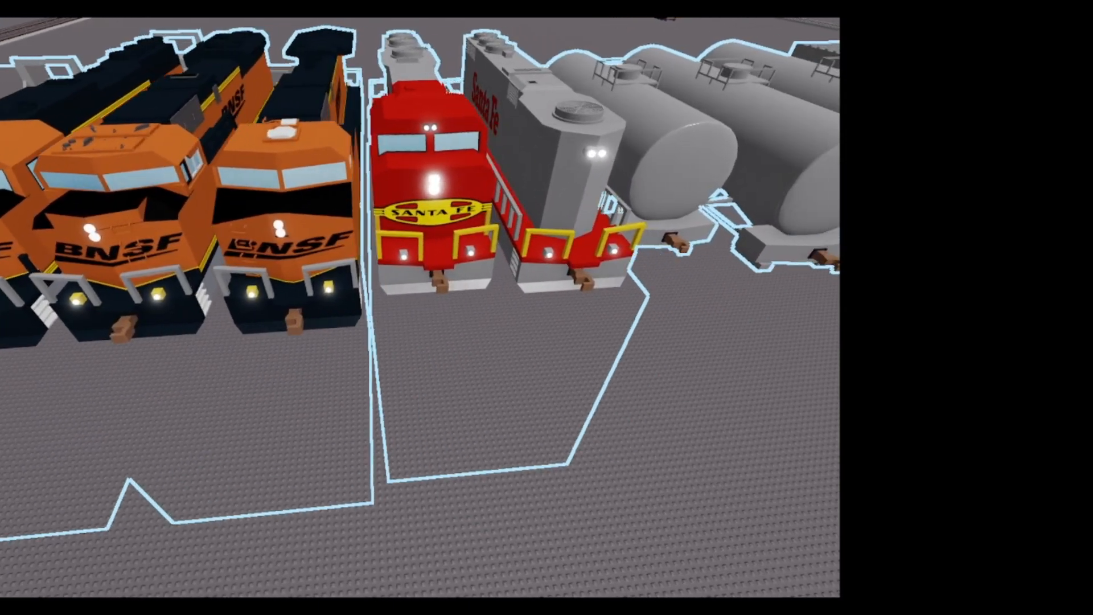
{"action": "key", "text": "d"}
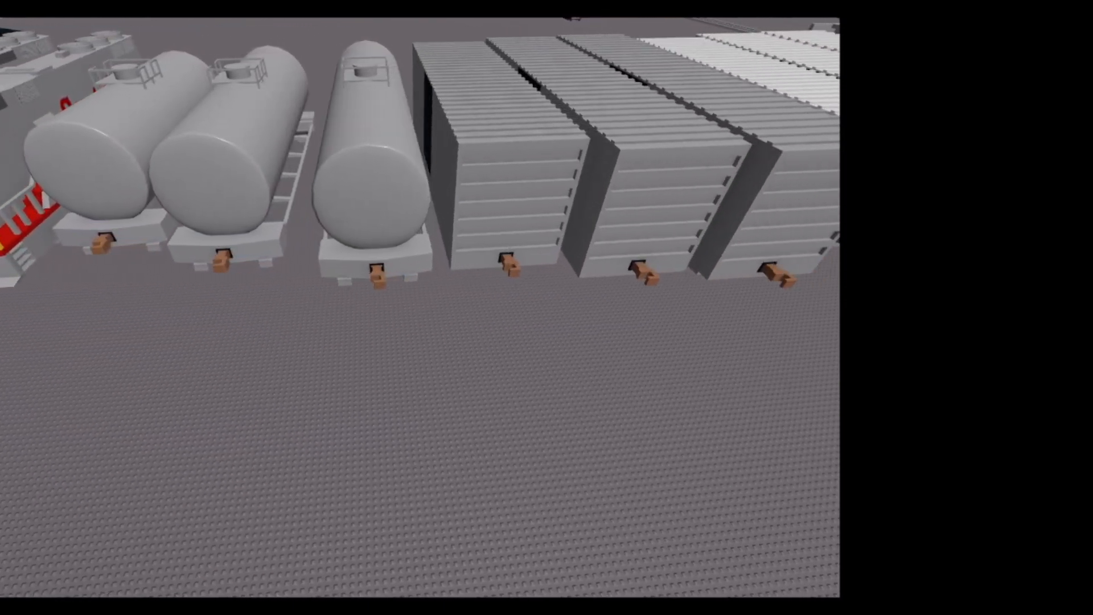
{"action": "key", "text": "d"}
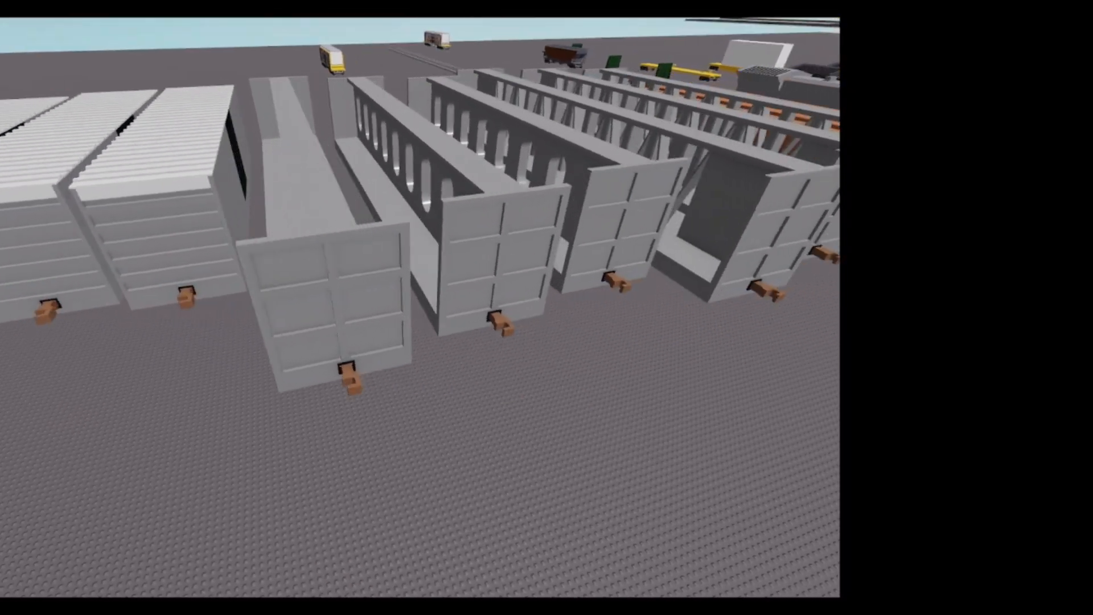
{"action": "key", "text": "d"}
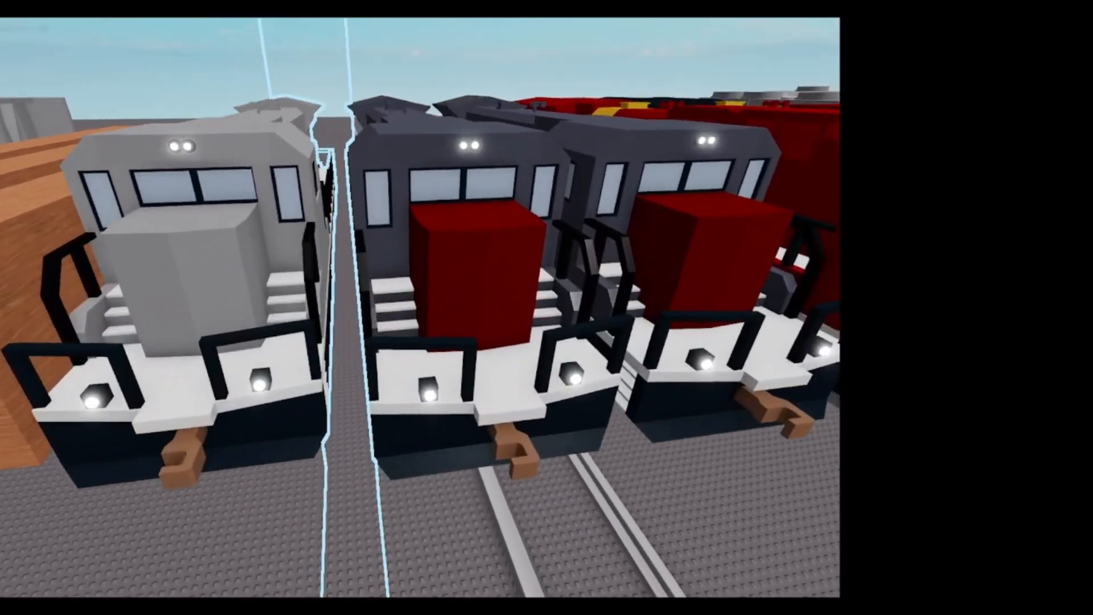
Step: Examine the rest of the row, including the red and grey diesels, CN and NS locomotives, hoppers and gondolas
{"action": "key", "text": "a"}
{"action": "key", "text": "w"}
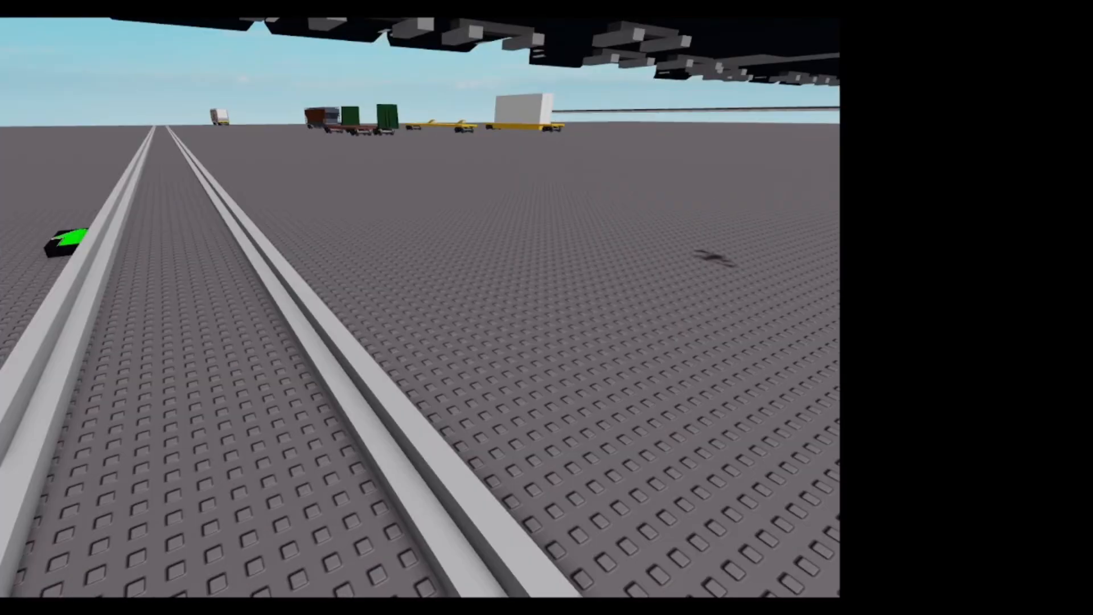
{"action": "key", "text": "w"}
{"action": "key", "text": "e"}
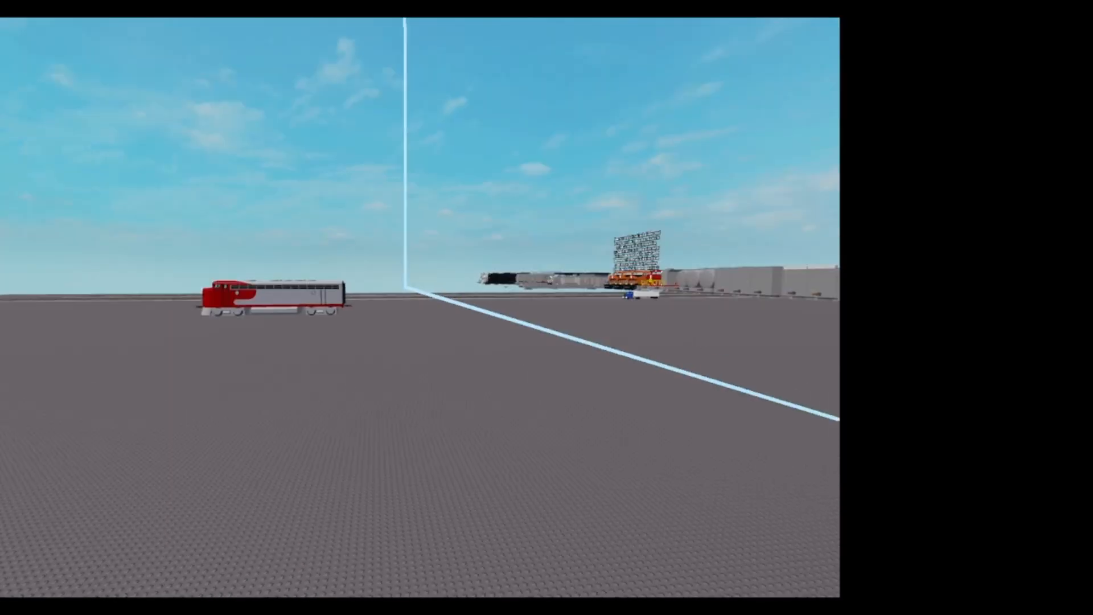
{"action": "key", "text": "w"}
{"action": "key", "text": "w"}
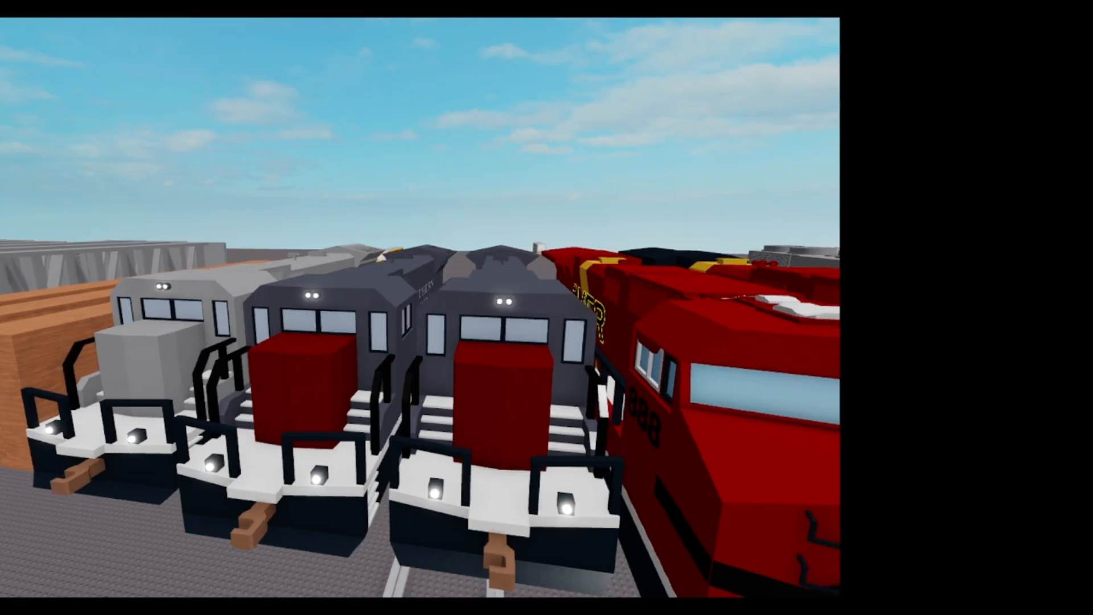
{"action": "key", "text": "s"}
{"action": "key", "text": "d"}
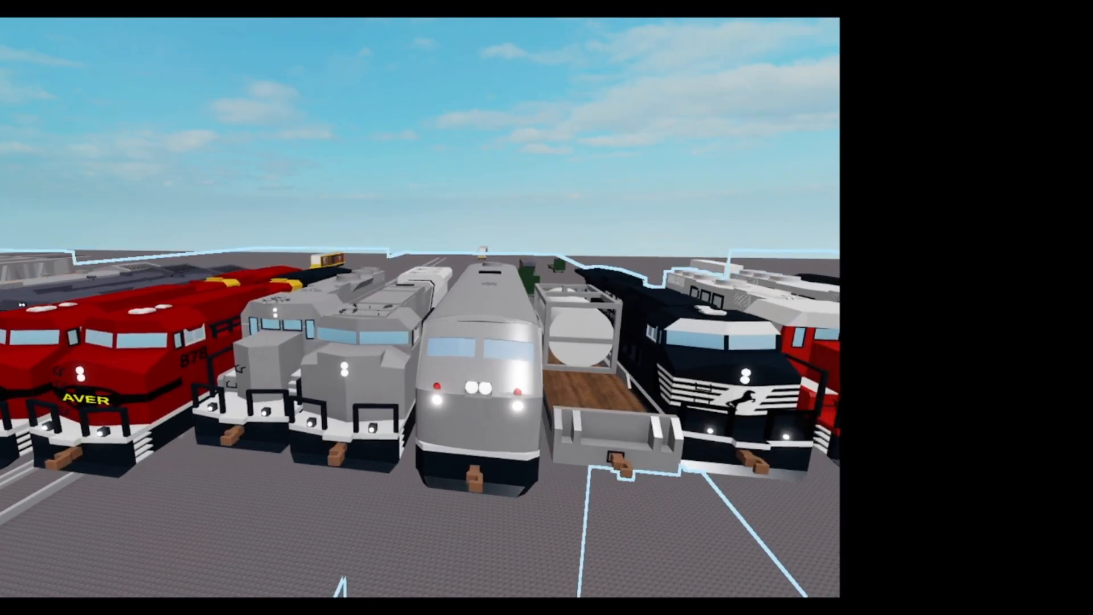
{"action": "key", "text": "d"}
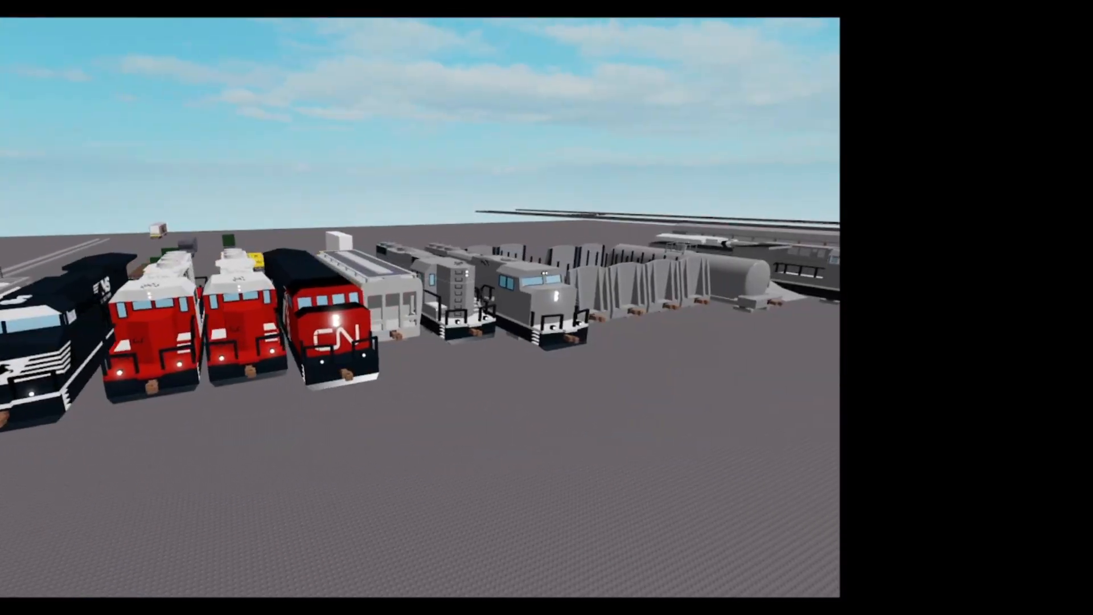
{"action": "key", "text": "d"}
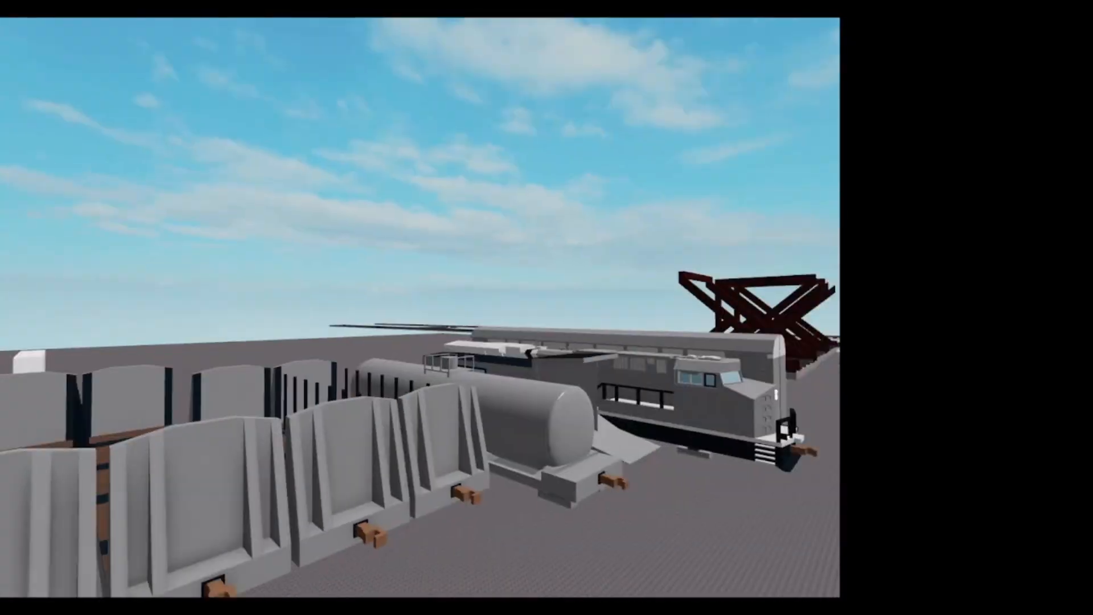
{"action": "key", "text": "w"}
{"action": "key", "text": "w"}
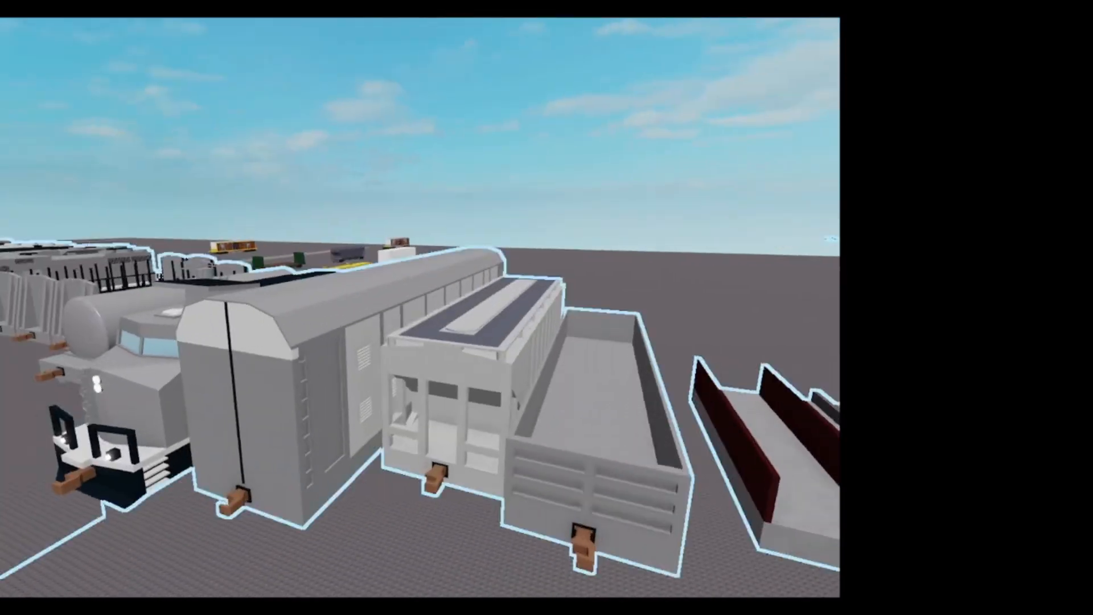
{"action": "key", "text": "w"}
Step: Select the whole train pack and remove it from the baseplate
{"action": "left_click", "coordinate": [455, 399]}
{"action": "key", "text": "w"}
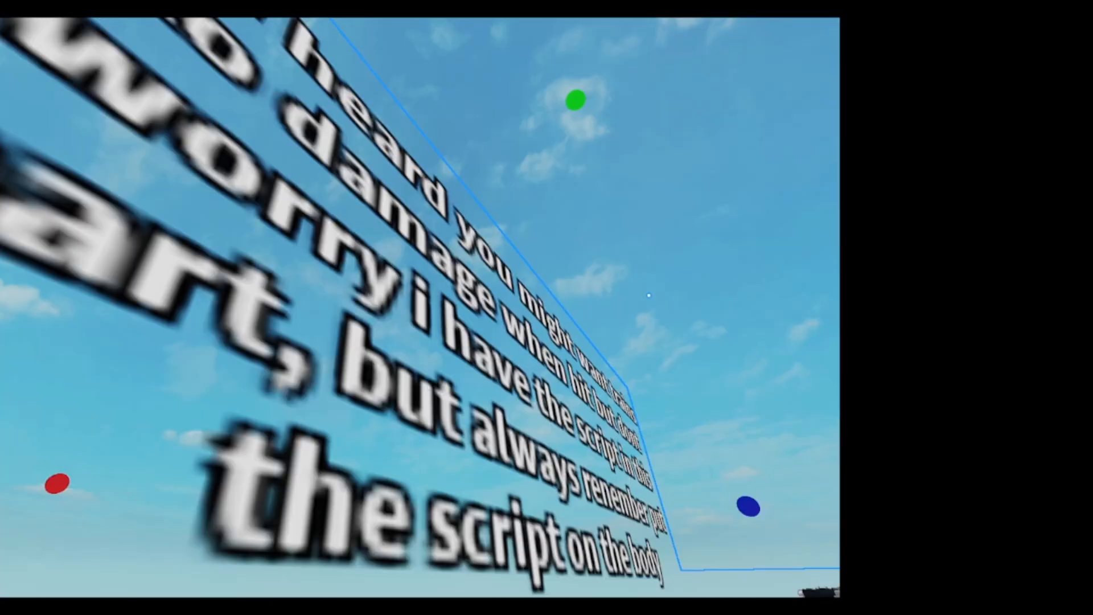
{"action": "key", "text": "w"}
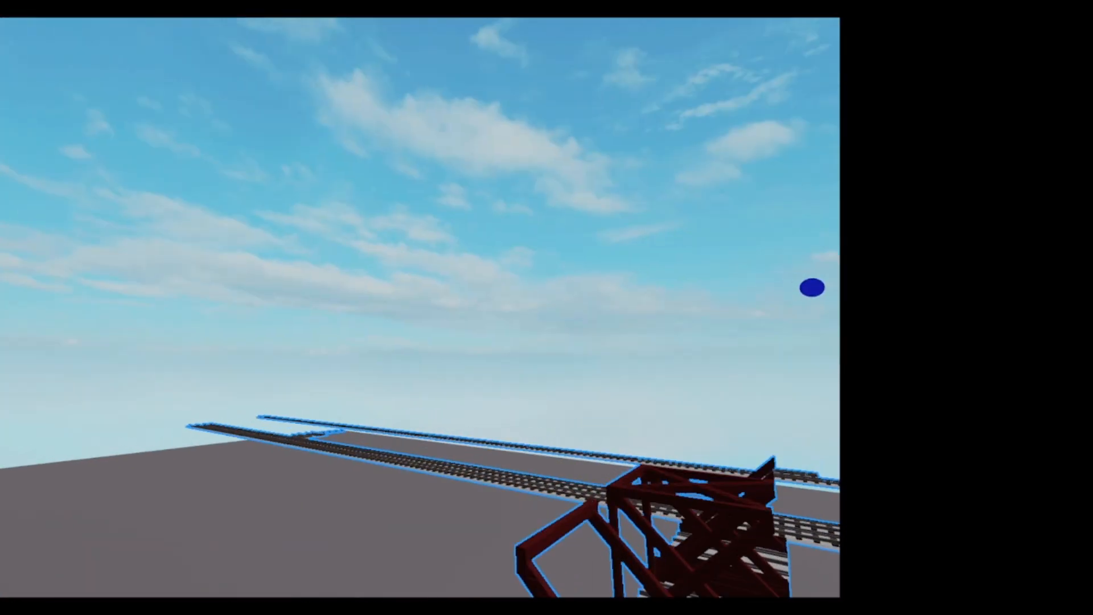
{"action": "key", "text": "w"}
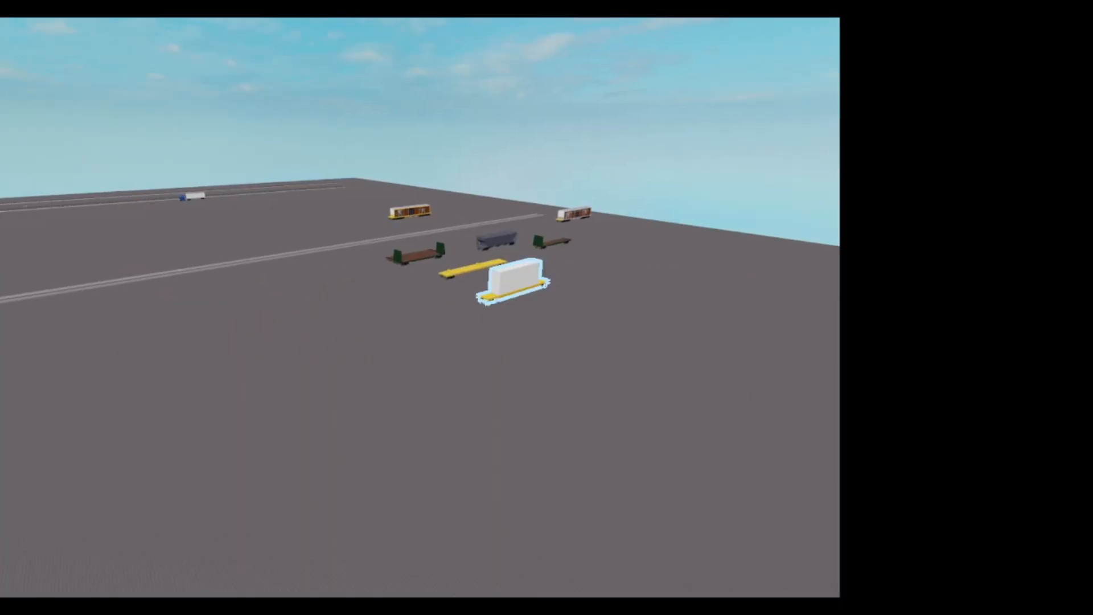
Step: Stretch the small grey part beside the crash-kit sign lengthwise into a long rail alongside the existing track
{"action": "key", "text": "w"}
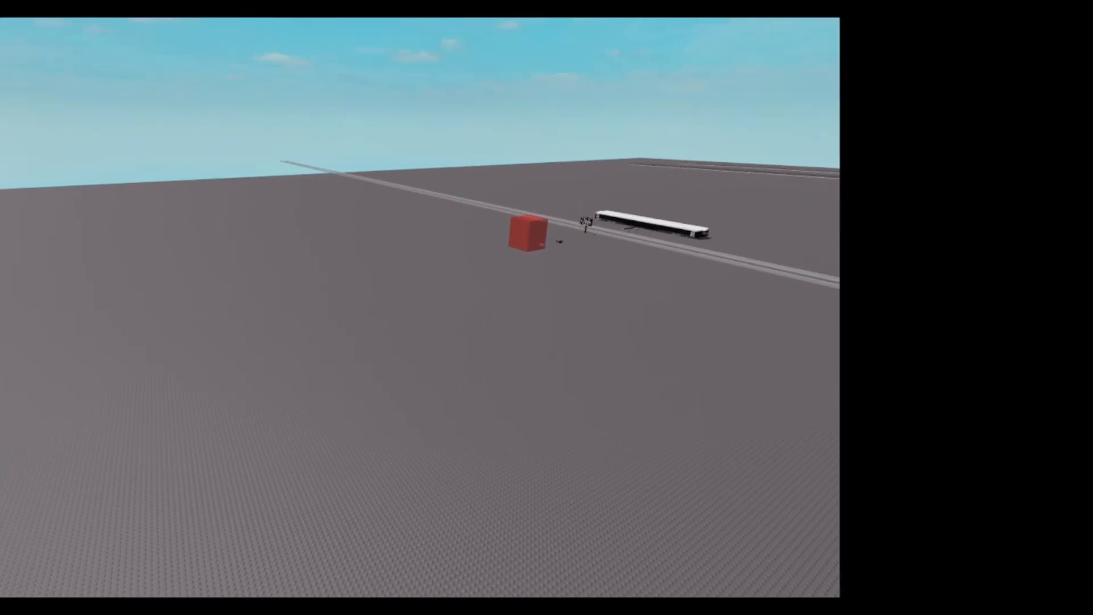
{"action": "key", "text": "w"}
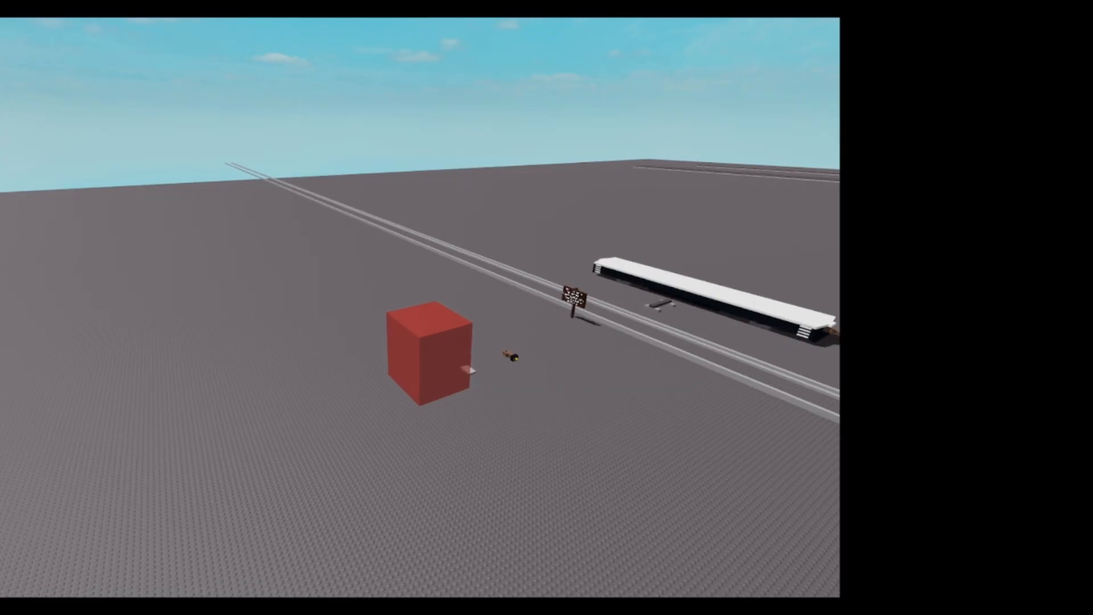
{"action": "key", "text": "w"}
{"action": "key", "text": "ctrl+a"}
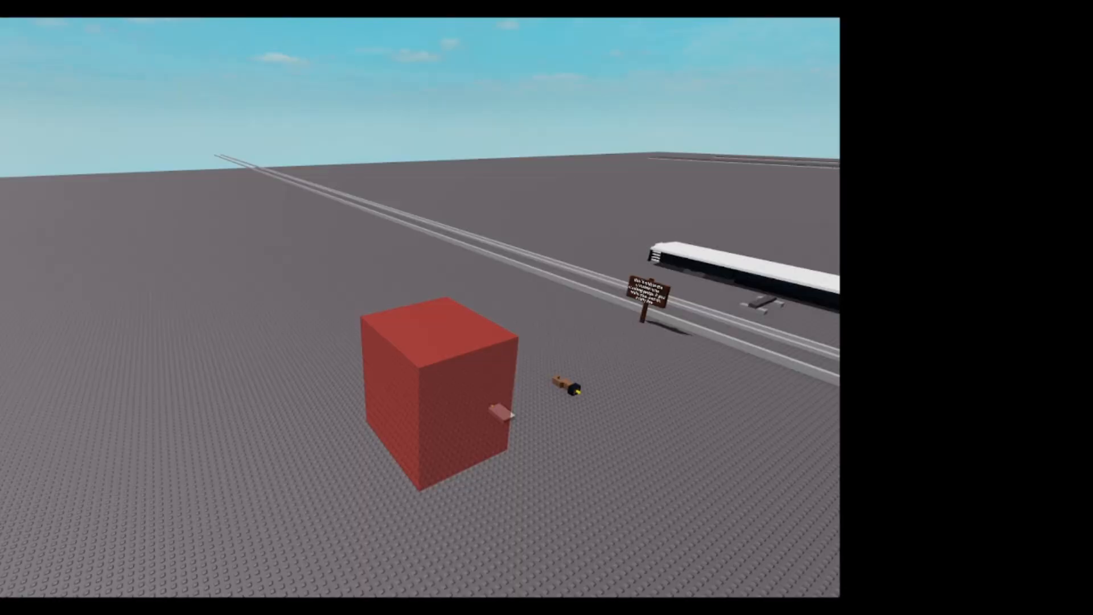
{"action": "key", "text": "w"}
{"action": "key", "text": "a"}
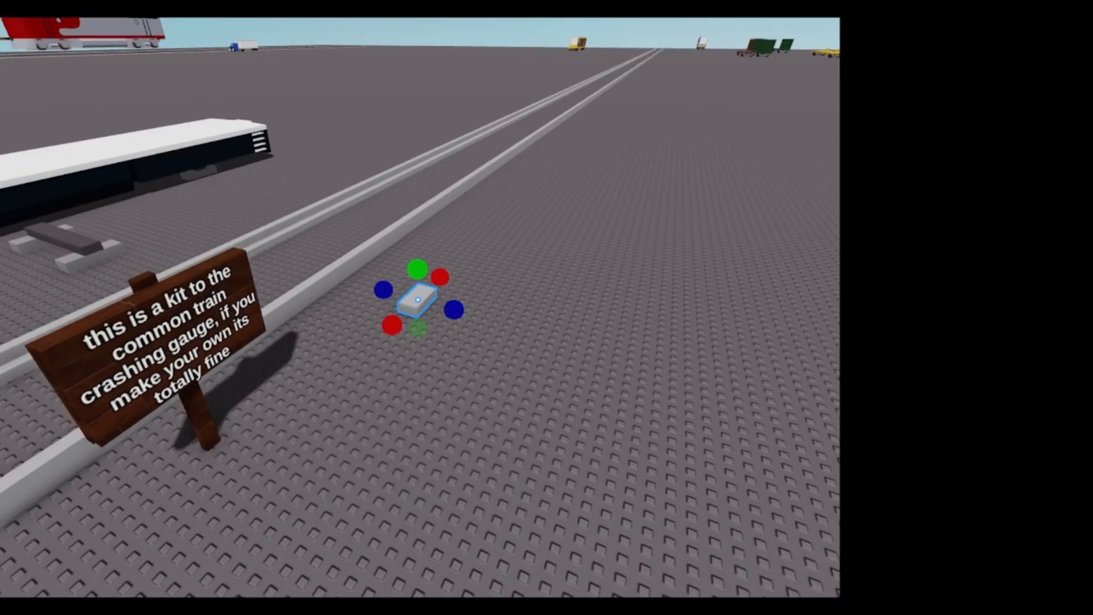
{"action": "left_click_drag", "start_coordinate": [440, 277], "coordinate": [661, 52]}
{"action": "left_click_drag", "start_coordinate": [385, 323], "coordinate": [347, 381]}
{"action": "right_click_drag", "start_coordinate": [386, 323], "coordinate": [346, 381]}
{"action": "left_click_drag", "start_coordinate": [347, 381], "coordinate": [387, 175]}
Step: Duplicate the newly stretched long rail and shift the copy 11 studs sideways, away from the existing track
{"action": "left_click", "coordinate": [374, 219]}
{"action": "right_click_drag", "start_coordinate": [374, 220], "coordinate": [512, 274]}
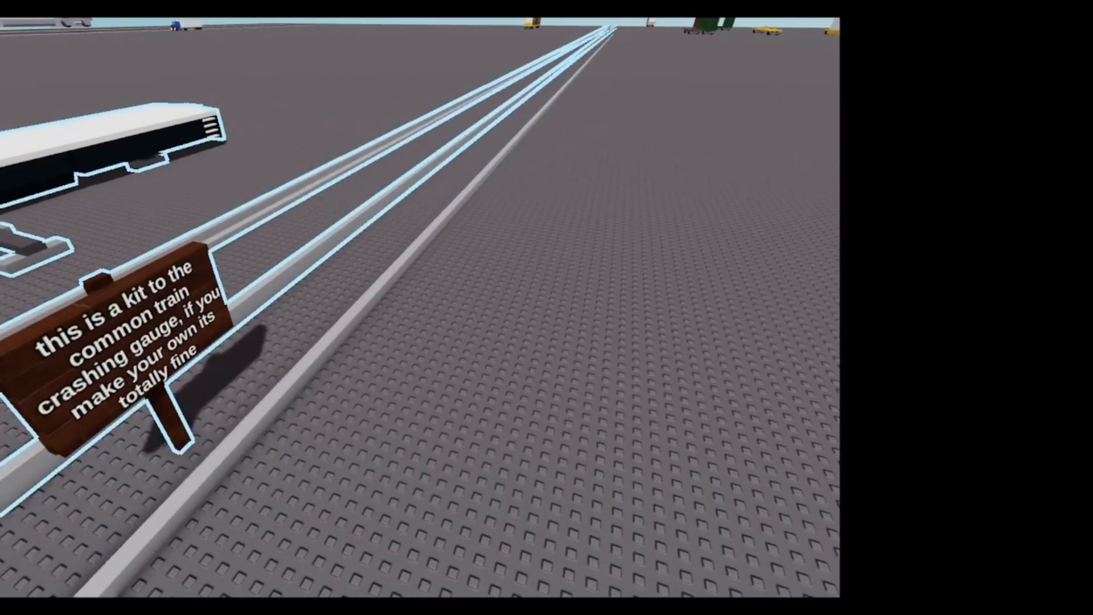
{"action": "left_click", "coordinate": [418, 240]}
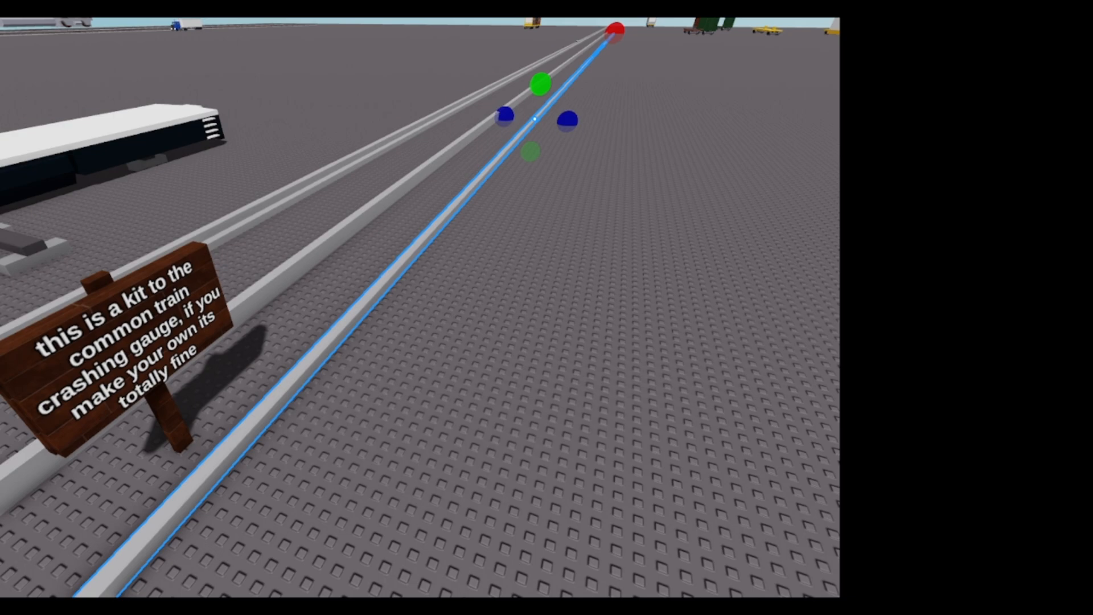
{"action": "key", "text": "ctrl+2"}
{"action": "key", "text": "ctrl+d"}
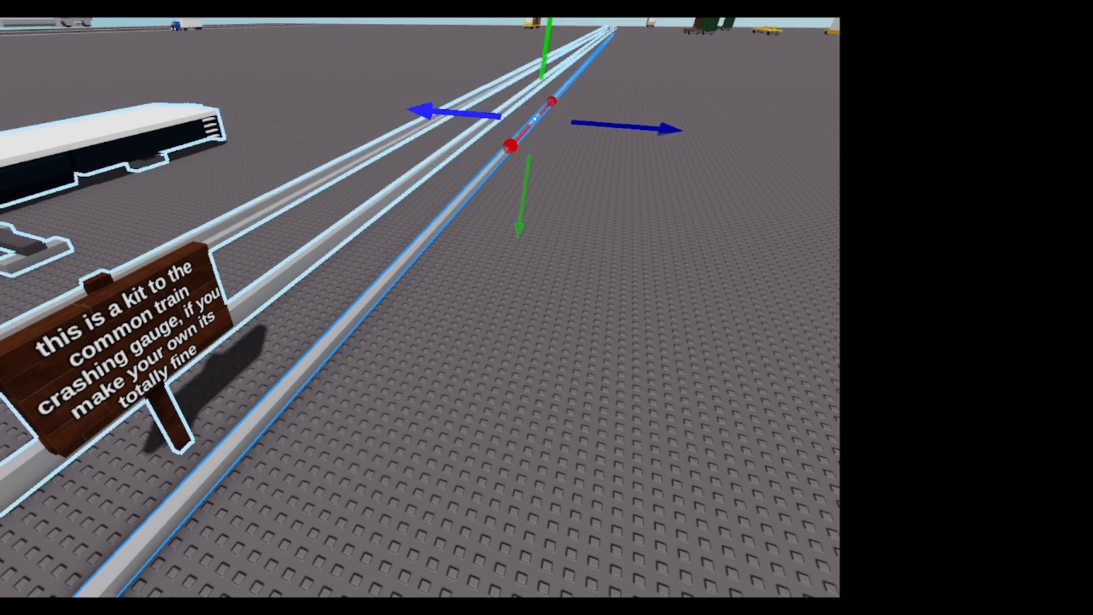
{"action": "left_click_drag", "start_coordinate": [425, 110], "coordinate": [465, 114]}
{"action": "right_click_drag", "start_coordinate": [464, 114], "coordinate": [373, 40]}
{"action": "key", "text": "w"}
{"action": "key", "text": "a"}
{"action": "key", "text": "d"}
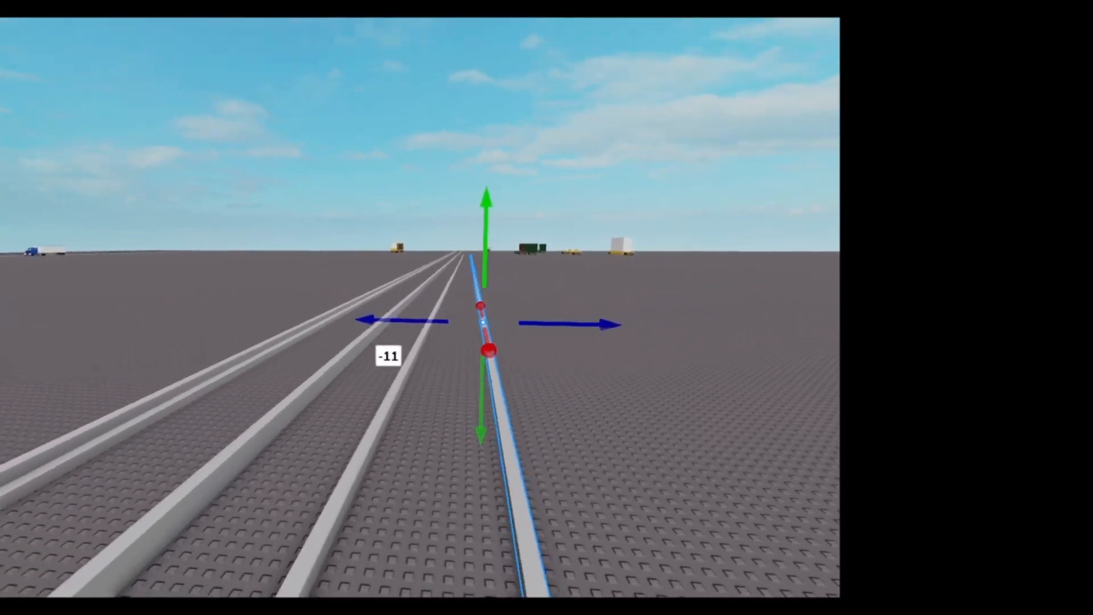
Step: Move the copied rail back toward the first new rail to narrow the gauge between them
{"action": "key", "text": "a"}
{"action": "key", "text": "d"}
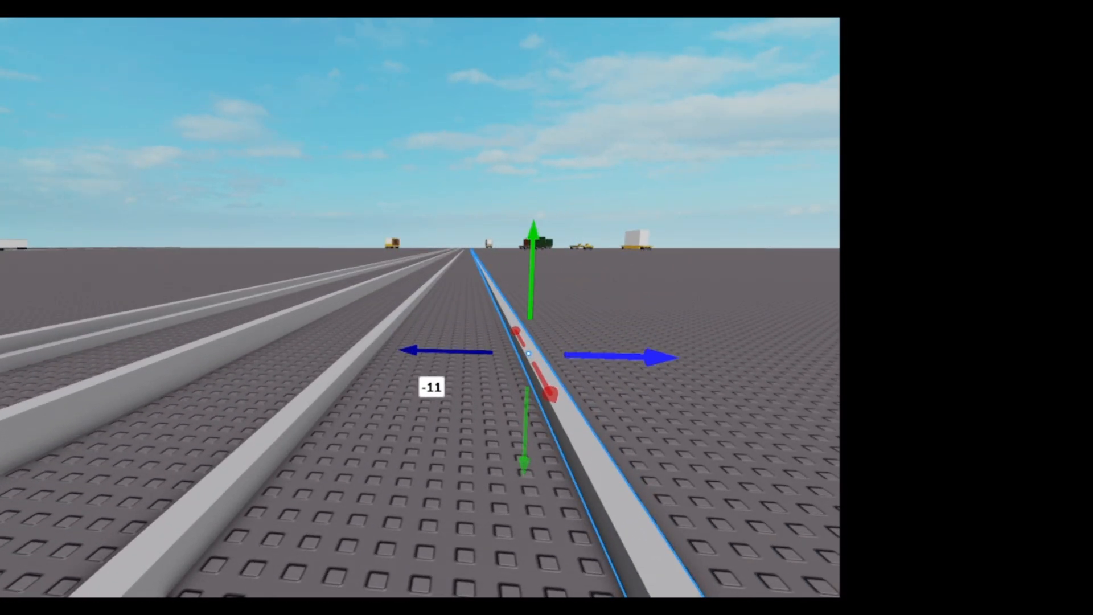
{"action": "left_click_drag", "start_coordinate": [635, 357], "coordinate": [560, 357]}
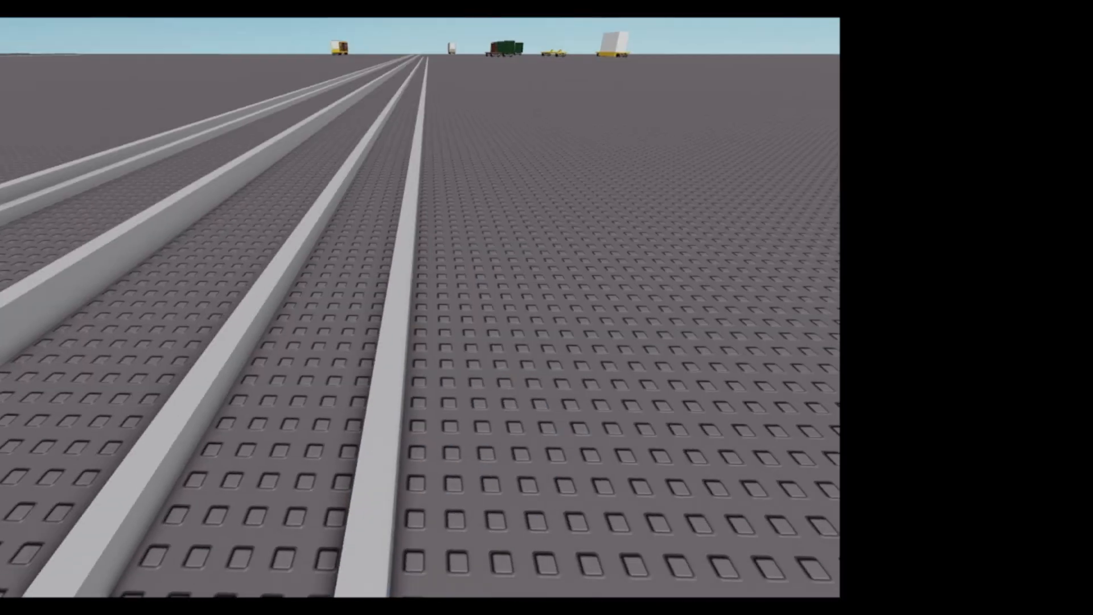
Step: Select both new rails and move them together sideways, farther from the existing track and the crash-kit sign
{"action": "key", "text": "s"}
{"action": "key", "text": "a"}
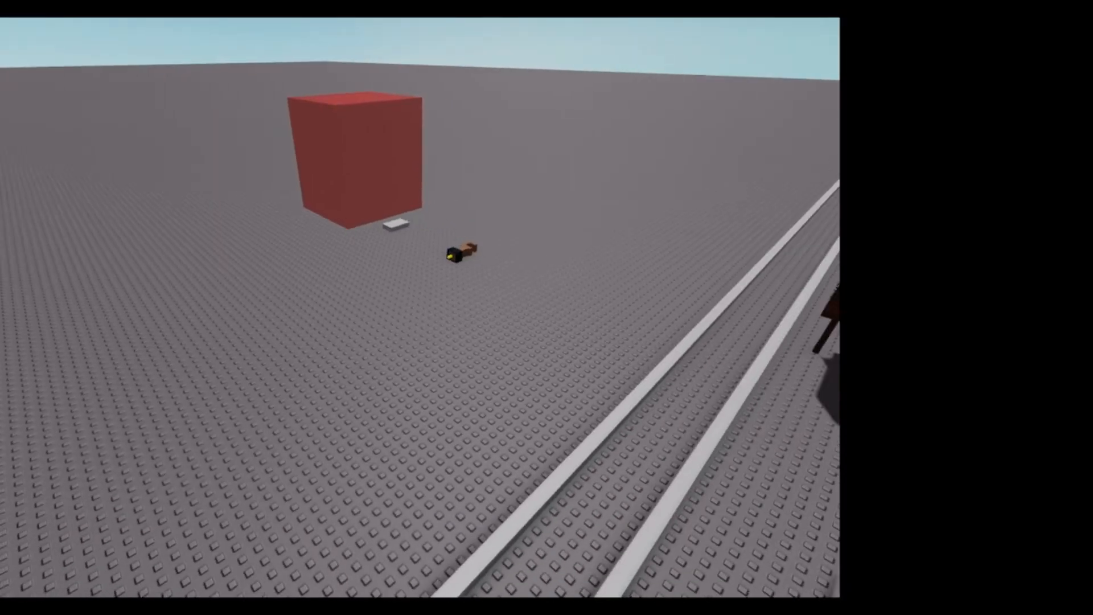
{"action": "key", "text": "d"}
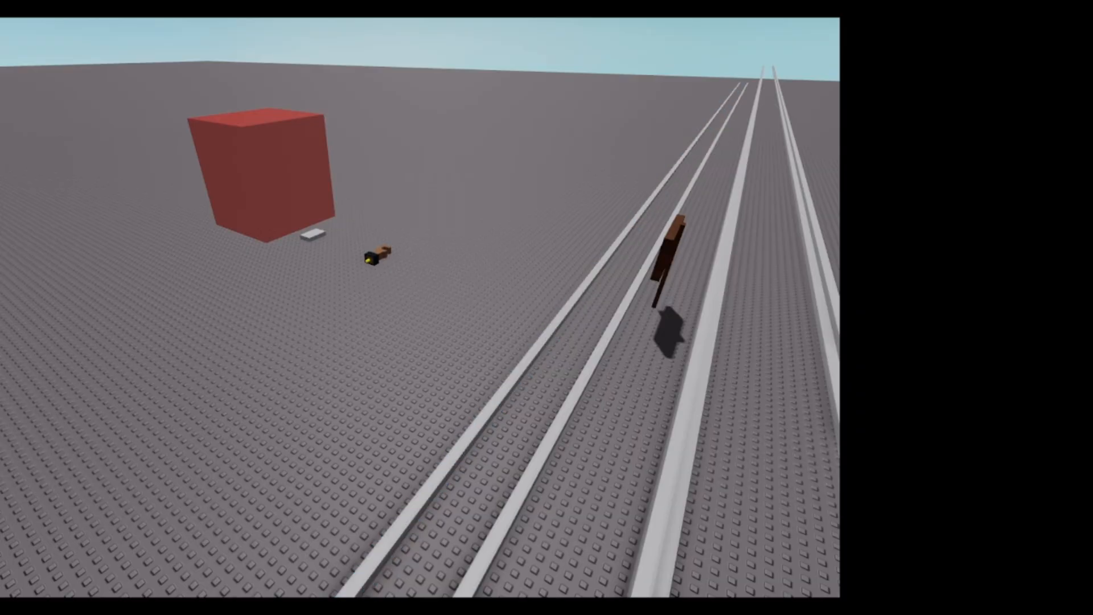
{"action": "left_click", "coordinate": [546, 338]}
{"action": "left_click", "coordinate": [603, 344], "text": "ctrl"}
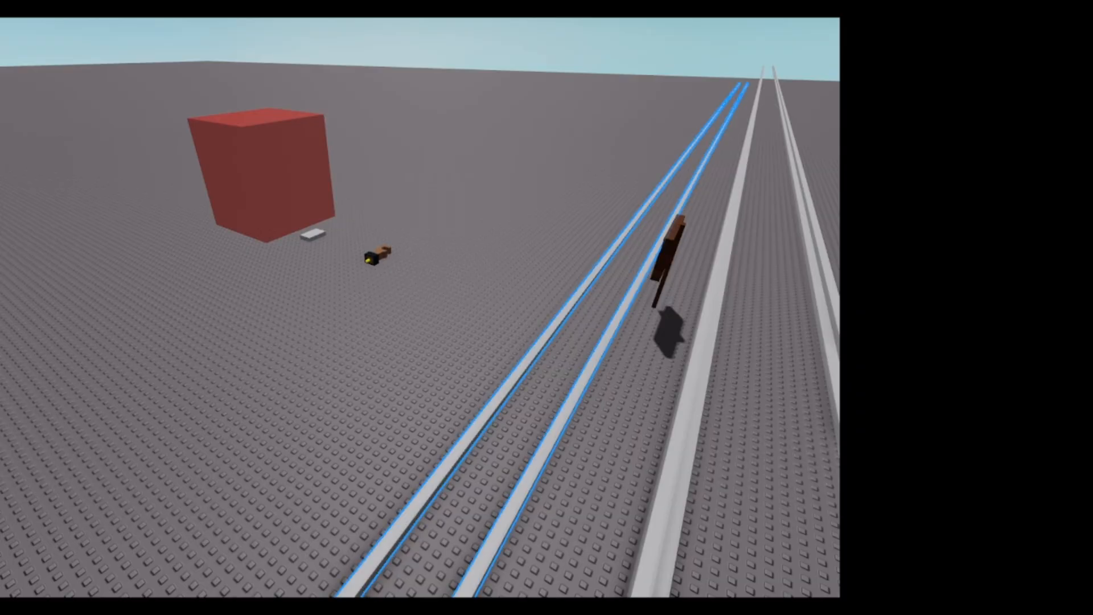
{"action": "left_click_drag", "start_coordinate": [598, 353], "coordinate": [403, 369]}
{"action": "left_click", "coordinate": [433, 318]}
{"action": "right_click_drag", "start_coordinate": [433, 319], "coordinate": [342, 228]}
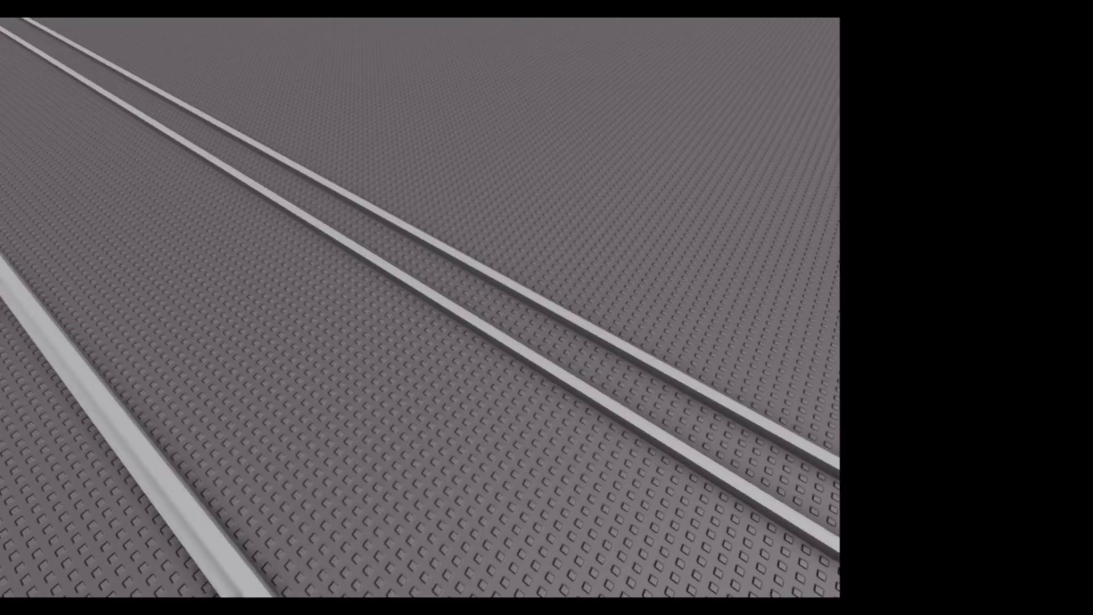
{"action": "right_click_drag", "start_coordinate": [420, 308], "coordinate": [353, 308]}
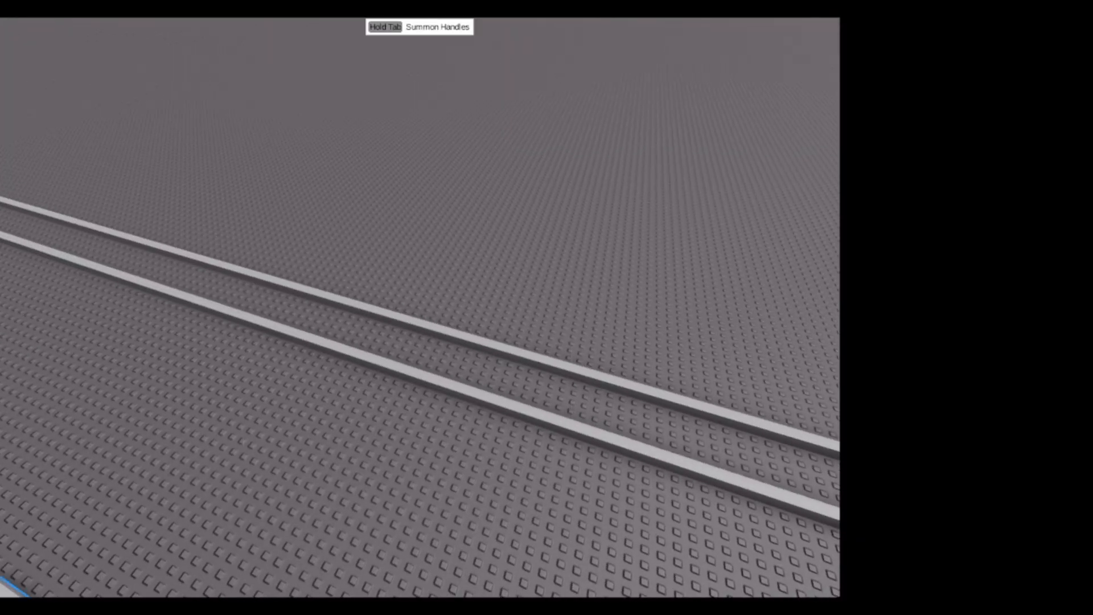
{"action": "left_click", "coordinate": [420, 375]}
{"action": "left_click", "coordinate": [421, 324], "text": "ctrl"}
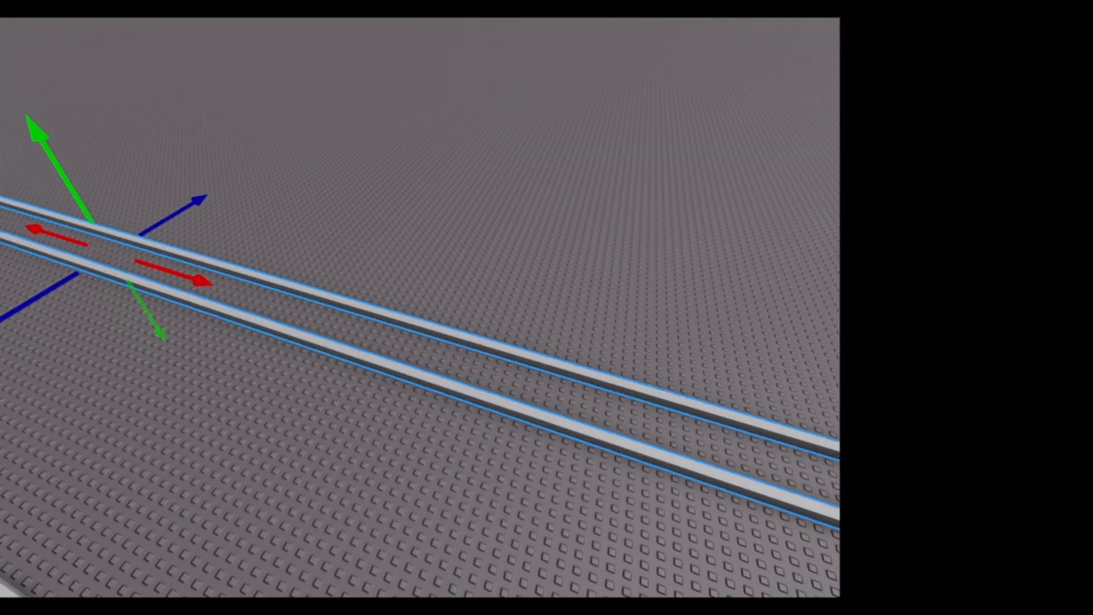
{"action": "right_click_drag", "start_coordinate": [420, 307], "coordinate": [433, 307]}
{"action": "left_click", "coordinate": [433, 250]}
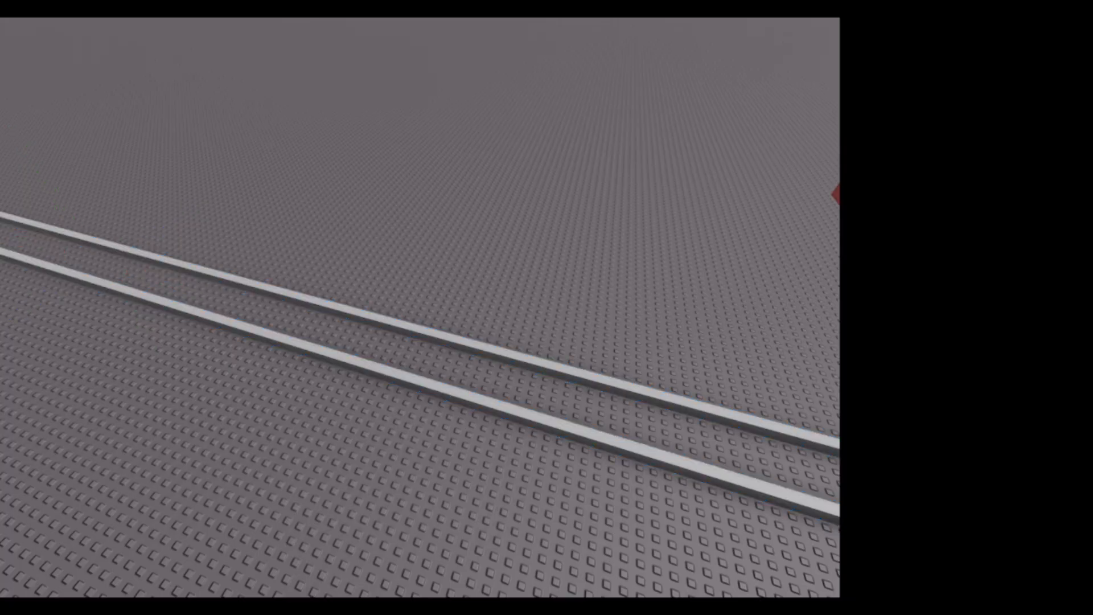
Step: Place a cylinder part on one of the new rails, lying on its side with its axis across the rail
{"action": "right_click_drag", "start_coordinate": [433, 251], "coordinate": [330, 193]}
{"action": "key", "text": "w"}
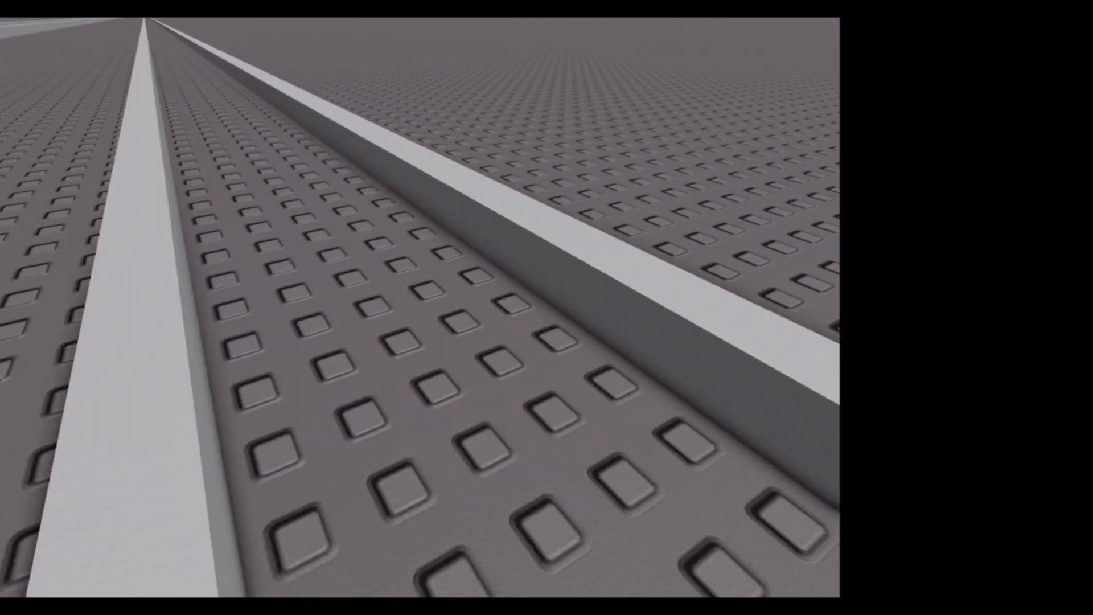
{"action": "key", "text": "s"}
{"action": "key", "text": "a"}
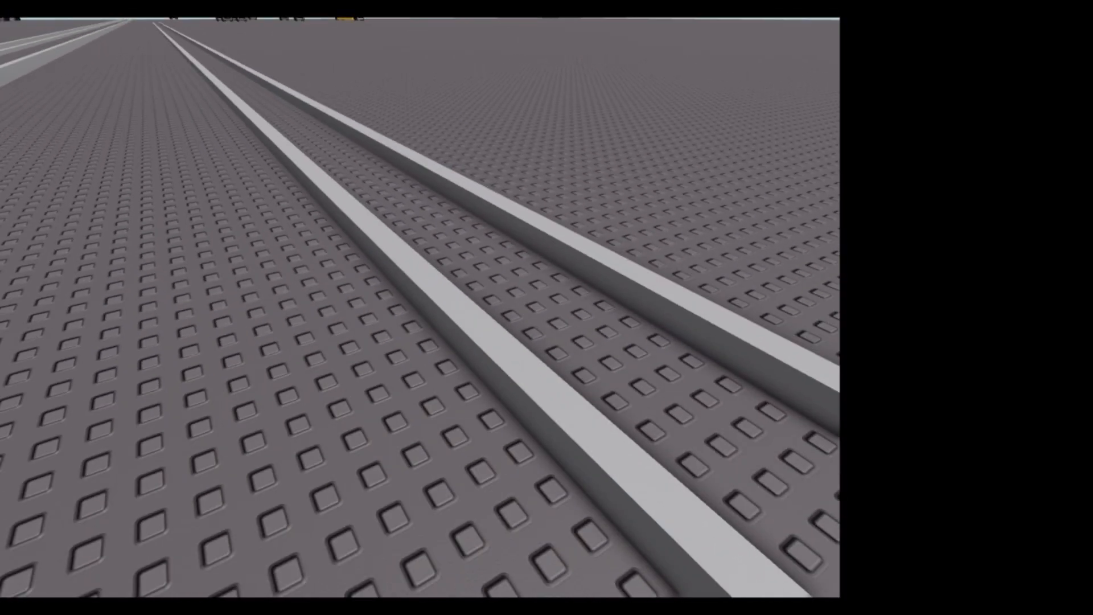
{"action": "left_click_drag", "start_coordinate": [426, 274], "coordinate": [486, 288]}
{"action": "key", "text": "t"}
{"action": "key", "text": "ctrl+4"}
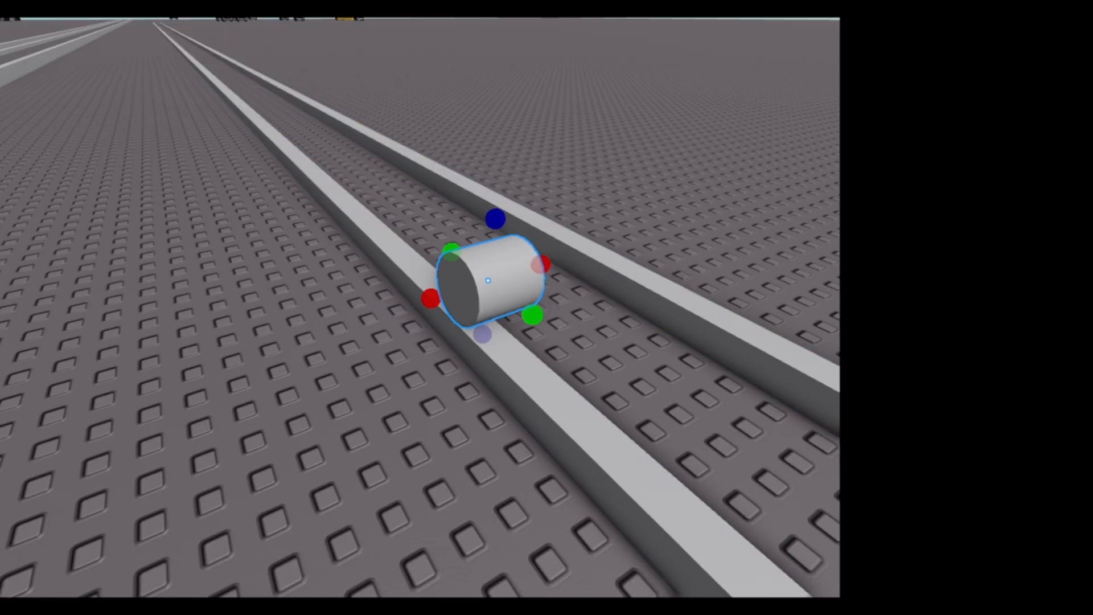
Step: Resize the cylinder into a thin wheel with a larger diameter, standing on the rail
{"action": "left_click_drag", "start_coordinate": [542, 265], "coordinate": [515, 271]}
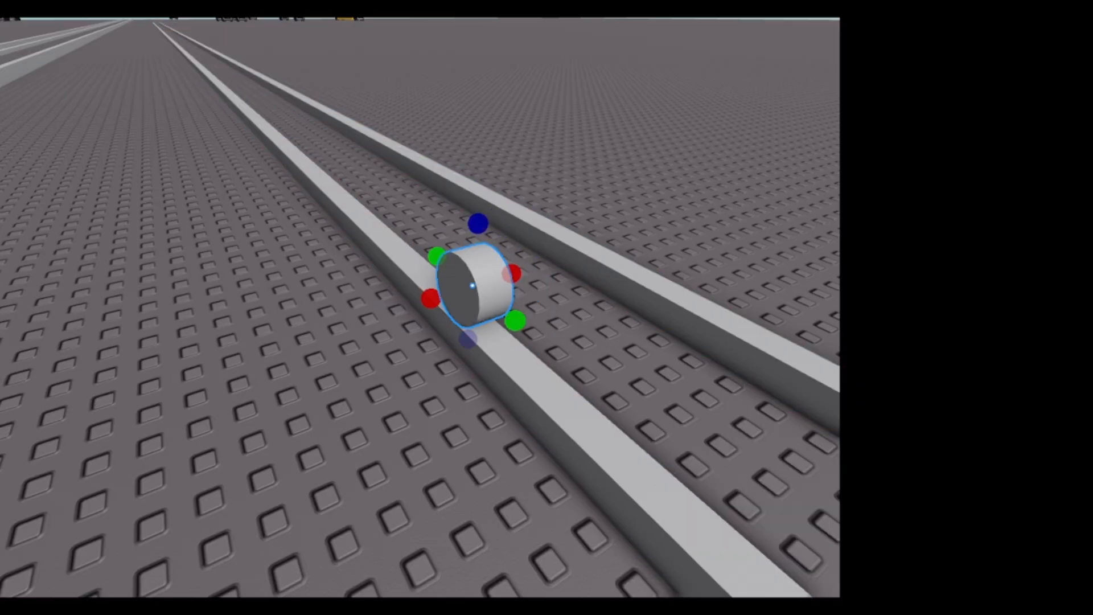
{"action": "left_click_drag", "start_coordinate": [478, 222], "coordinate": [485, 136]}
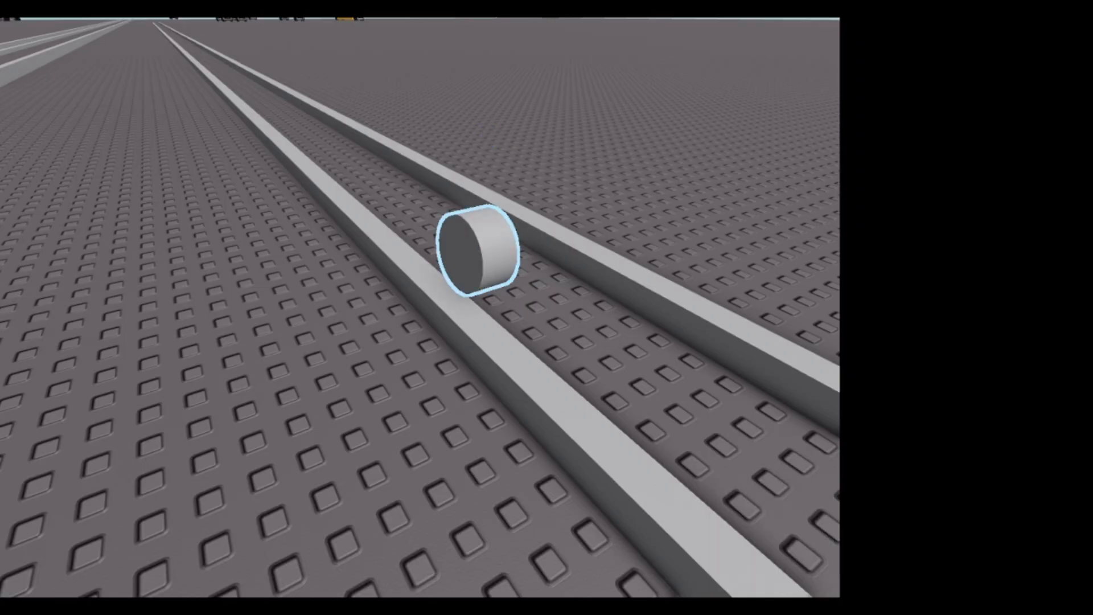
{"action": "left_click_drag", "start_coordinate": [437, 224], "coordinate": [395, 176]}
Step: Form a raised guard strip along the outer side of the rail under the wheel
{"action": "left_click", "coordinate": [291, 157]}
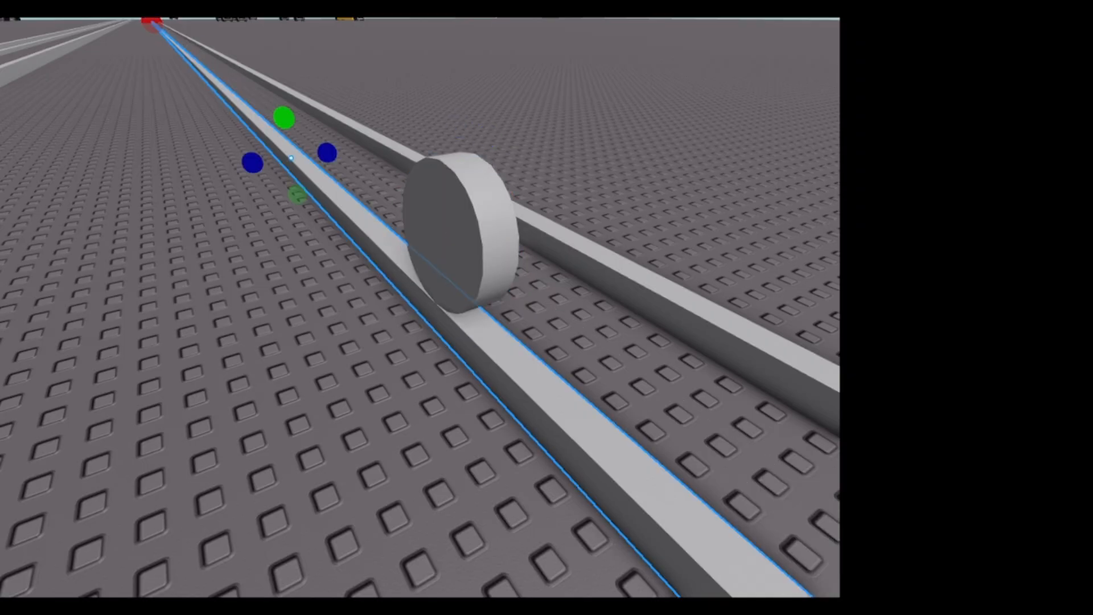
{"action": "left_click_drag", "start_coordinate": [252, 163], "coordinate": [235, 165]}
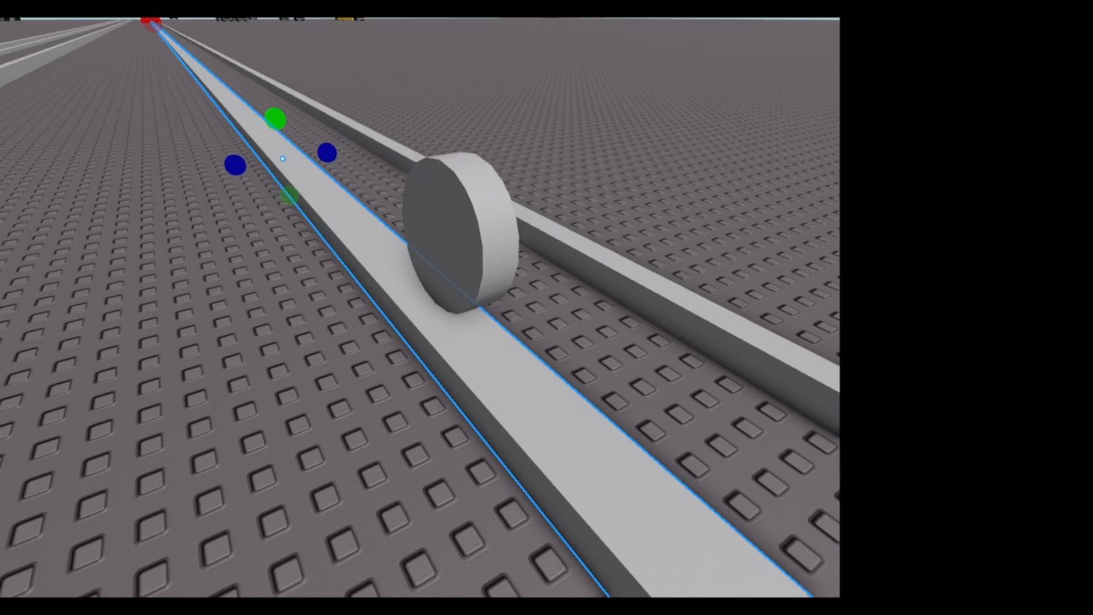
{"action": "left_click_drag", "start_coordinate": [275, 119], "coordinate": [271, 100]}
{"action": "left_click_drag", "start_coordinate": [325, 145], "coordinate": [309, 147]}
{"action": "right_click_drag", "start_coordinate": [310, 144], "coordinate": [287, 130]}
{"action": "key", "text": "d"}
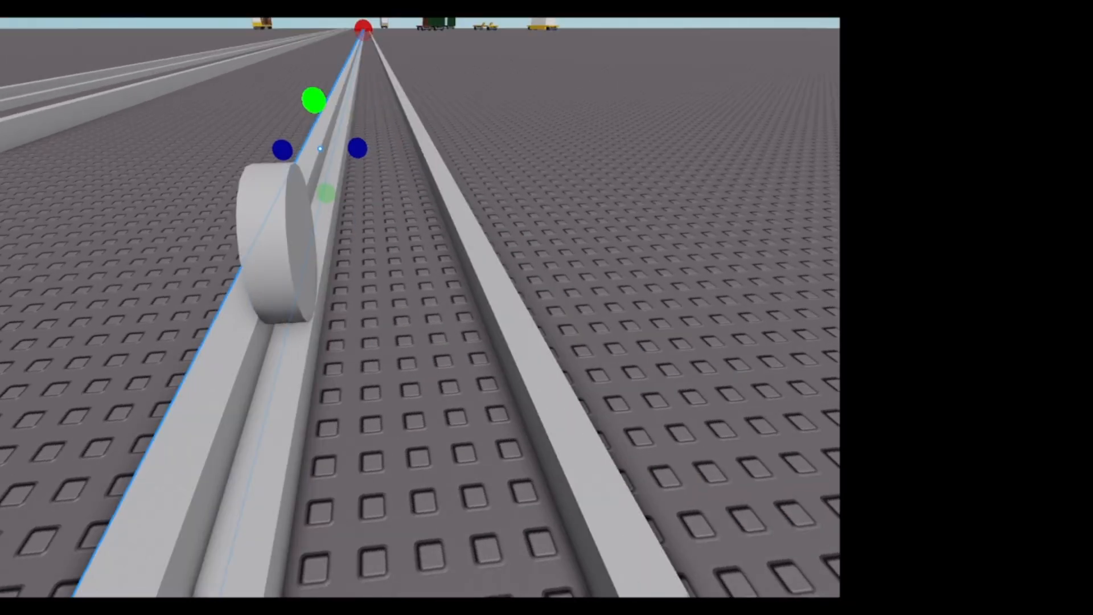
Step: Duplicate the raised guard strip and shift the copy 8 studs to the outer side of the opposite rail
{"action": "key", "text": "ctrl+2"}
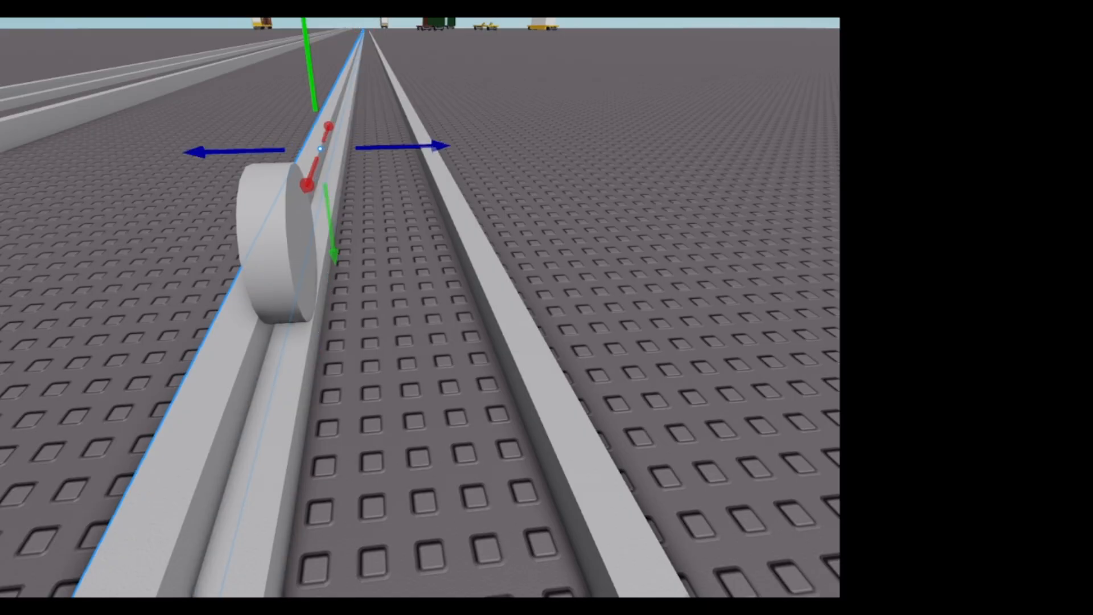
{"action": "key", "text": "ctrl+d"}
{"action": "left_click_drag", "start_coordinate": [418, 147], "coordinate": [529, 144]}
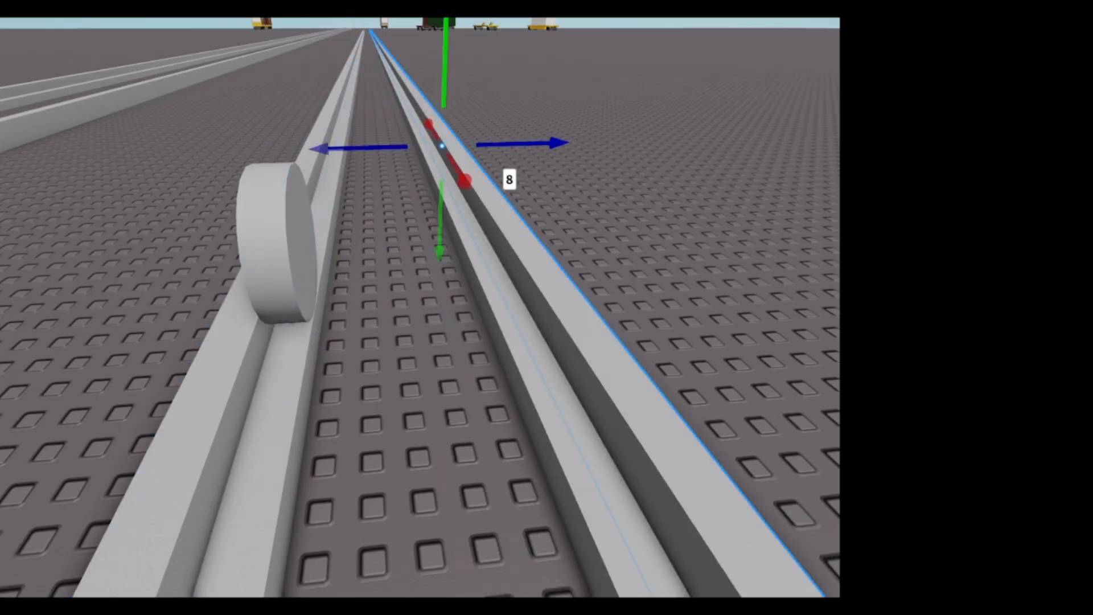
{"action": "left_click", "coordinate": [587, 171]}
Step: Duplicate the wheel and move the copy across onto the opposite rail
{"action": "scroll", "coordinate": [586, 171], "scroll_direction": "down", "scroll_amount": 4}
{"action": "key", "text": "w"}
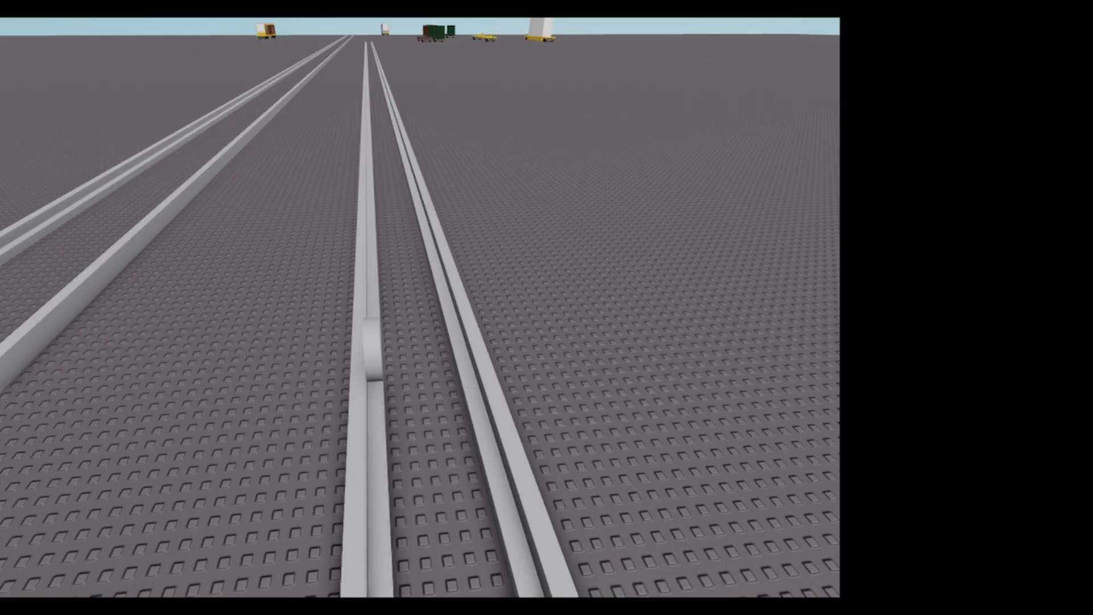
{"action": "right_click_drag", "start_coordinate": [351, 309], "coordinate": [351, 308]}
{"action": "left_click", "coordinate": [352, 309]}
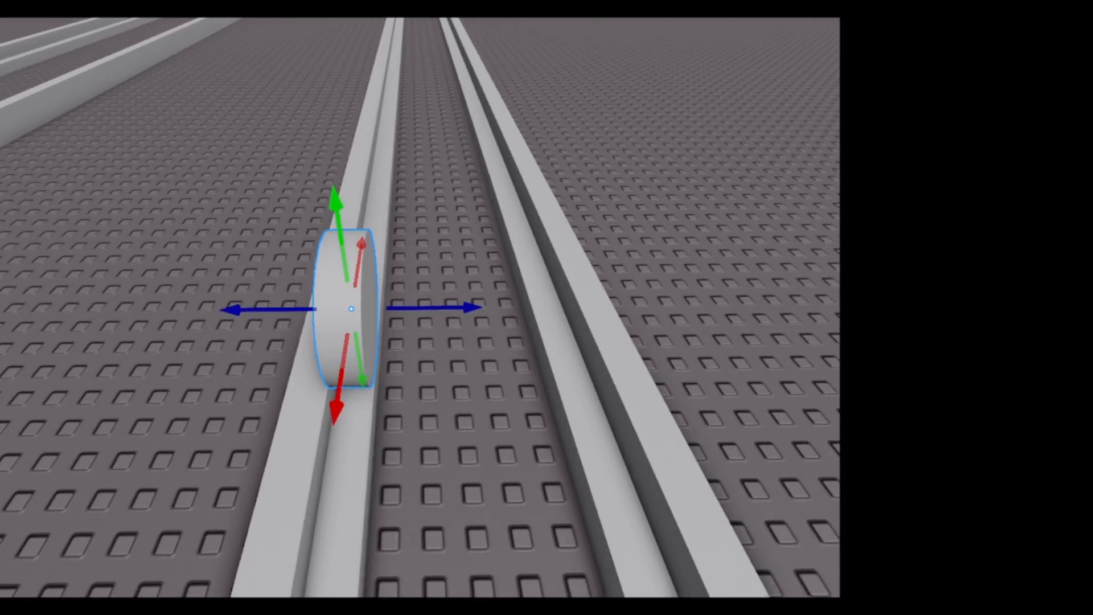
{"action": "key", "text": "ctrl+d"}
{"action": "left_click_drag", "start_coordinate": [475, 307], "coordinate": [716, 307]}
Step: Select both wheels, duplicate them and move the copied pair along the track to form a second axle
{"action": "left_click", "coordinate": [347, 308], "text": "ctrl"}
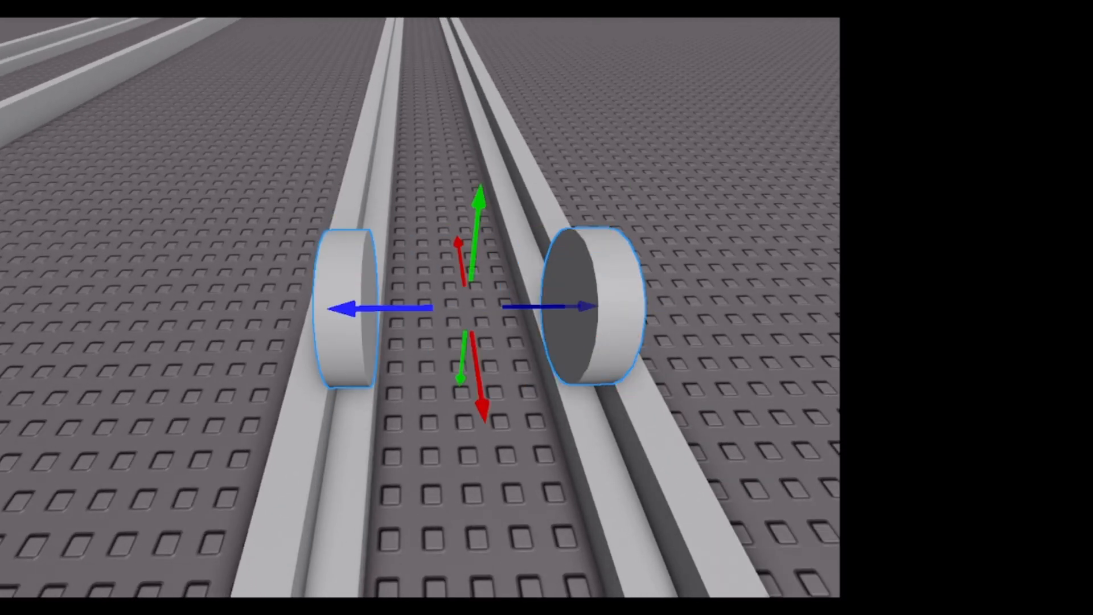
{"action": "right_click_drag", "start_coordinate": [419, 308], "coordinate": [632, 230]}
{"action": "key", "text": "s"}
{"action": "key", "text": "a"}
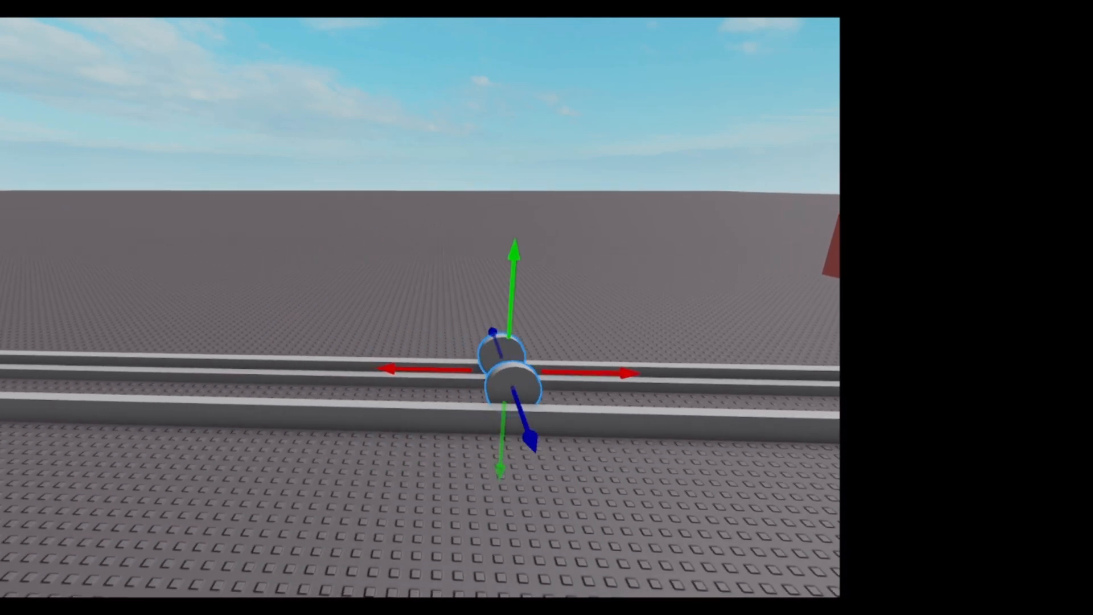
{"action": "key", "text": "ctrl+d"}
{"action": "left_click_drag", "start_coordinate": [627, 373], "coordinate": [492, 371]}
Step: Shift the copied wheel pair a little farther along the rails to widen the spacing between the axles
{"action": "left_click", "coordinate": [558, 308]}
{"action": "left_click", "coordinate": [445, 364]}
{"action": "key", "text": "ctrl+z"}
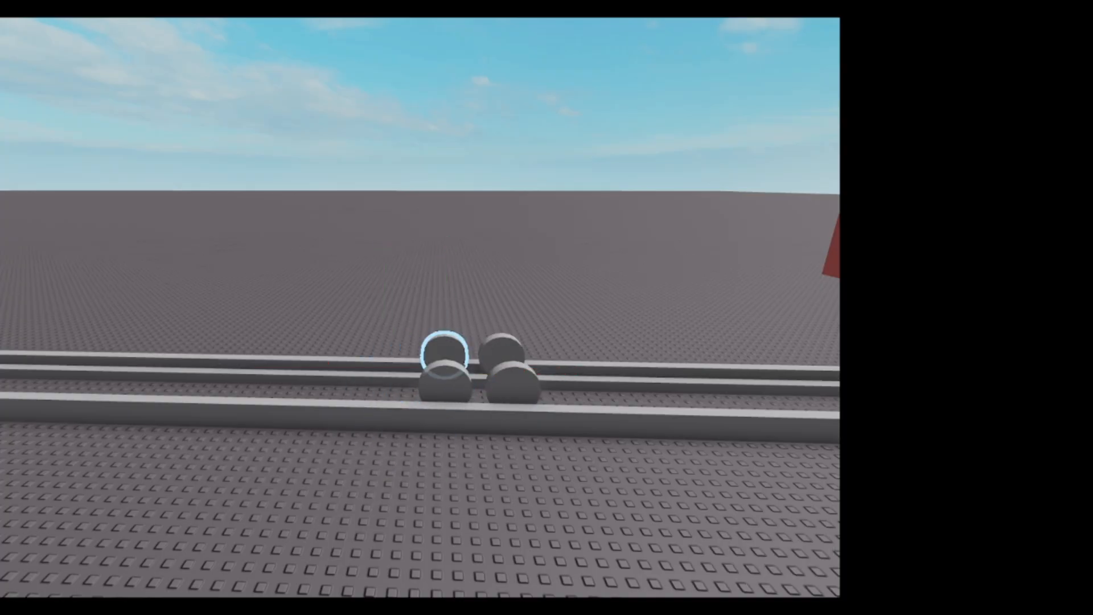
{"action": "left_click", "coordinate": [444, 355]}
{"action": "left_click_drag", "start_coordinate": [565, 371], "coordinate": [543, 371]}
{"action": "left_click", "coordinate": [546, 336]}
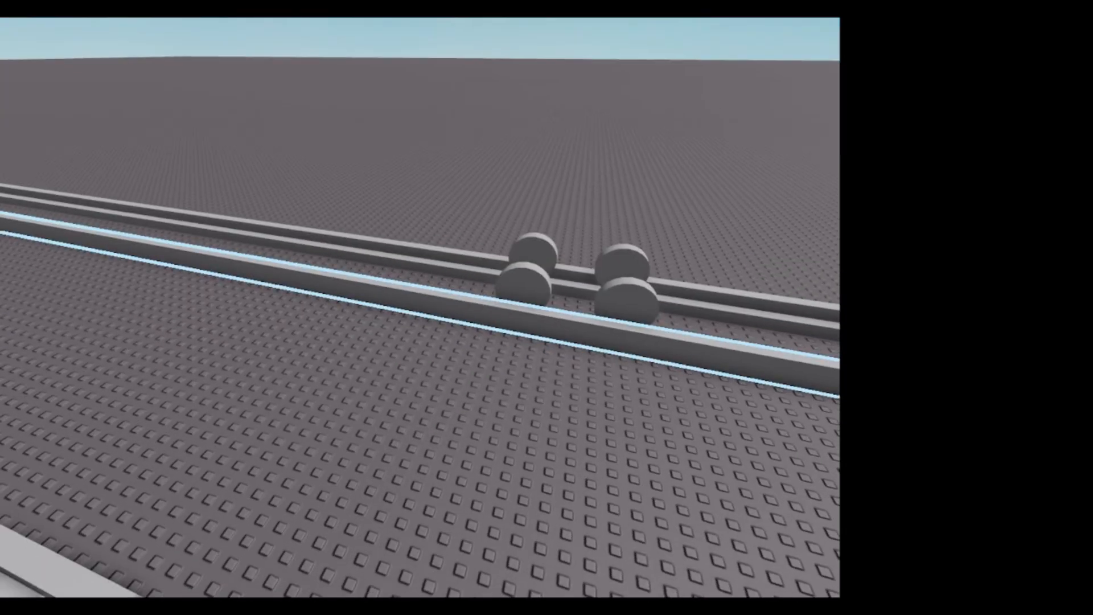
Step: Insert a block between the wheels and stretch it lengthwise and across into a frame joining all four wheels
{"action": "key", "text": "w"}
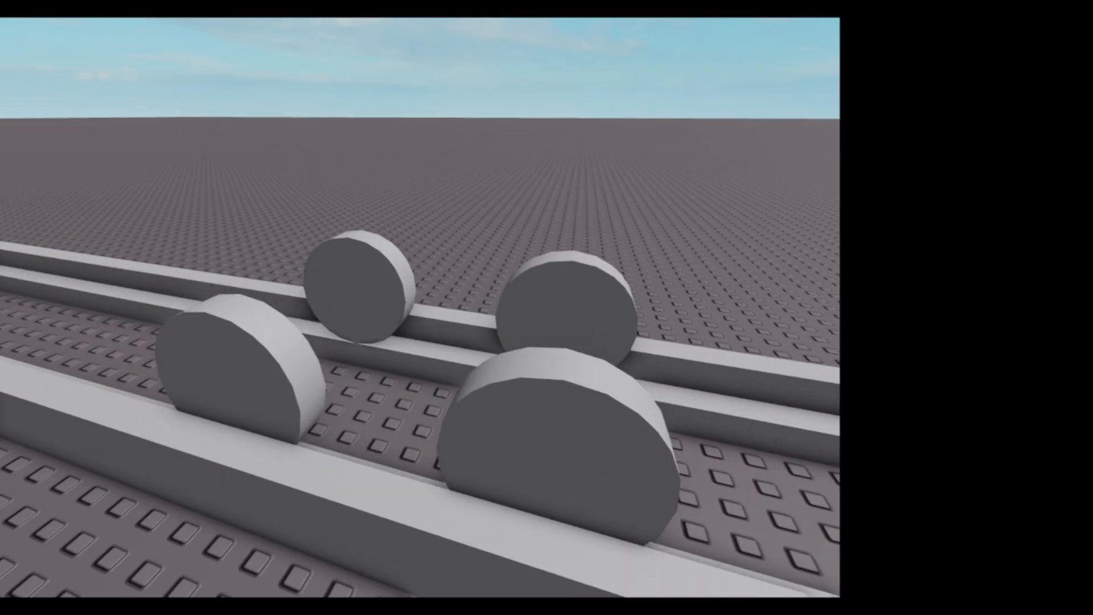
{"action": "left_click_drag", "start_coordinate": [452, 293], "coordinate": [348, 274]}
{"action": "key", "text": "ctrl+3"}
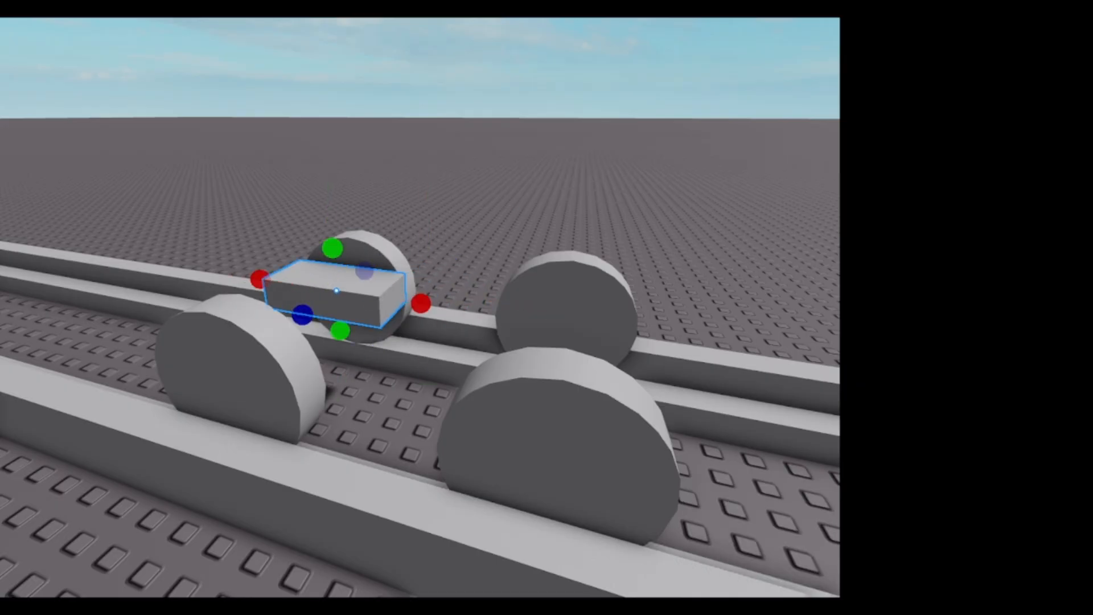
{"action": "left_click_drag", "start_coordinate": [419, 302], "coordinate": [678, 341]}
{"action": "left_click_drag", "start_coordinate": [420, 333], "coordinate": [371, 398]}
{"action": "key", "text": "d"}
{"action": "right_click_drag", "start_coordinate": [341, 396], "coordinate": [196, 382]}
{"action": "key", "text": "s"}
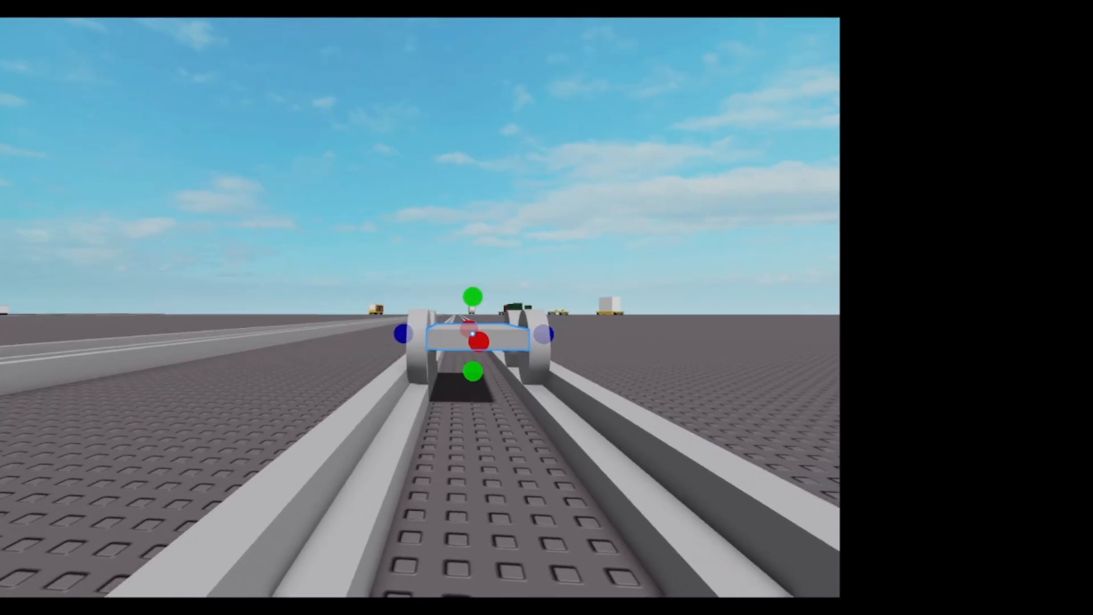
Step: Examine the wheel frame on the custom rails and the grey block locomotive from several angles
{"action": "right_click_drag", "start_coordinate": [245, 341], "coordinate": [171, 341]}
{"action": "key", "text": "d"}
{"action": "key", "text": "a"}
{"action": "key", "text": "s"}
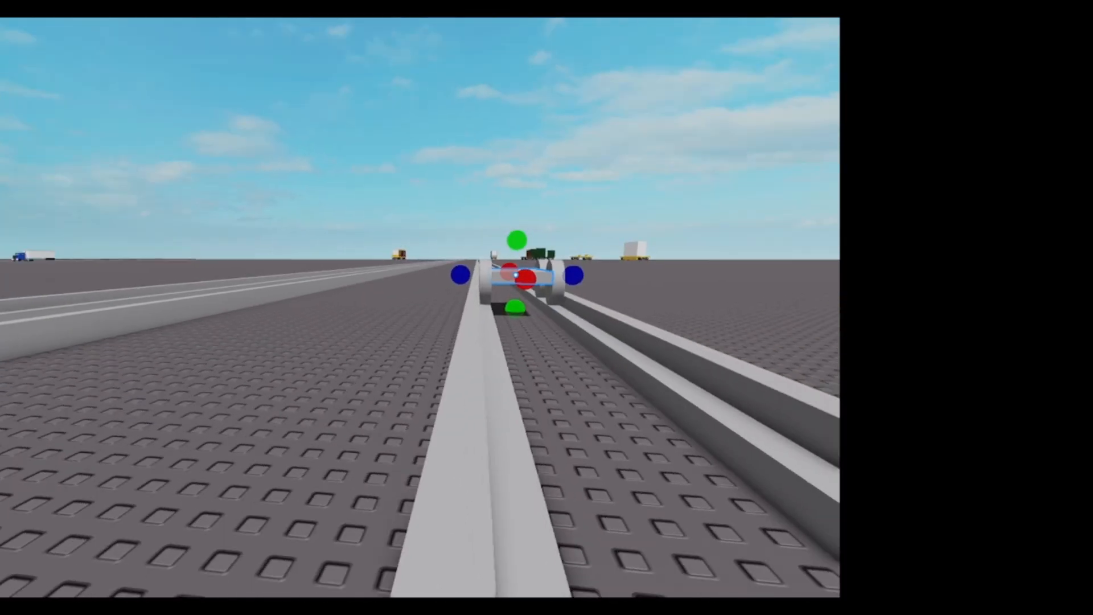
{"action": "right_click_drag", "start_coordinate": [547, 342], "coordinate": [649, 347]}
{"action": "right_click_drag", "start_coordinate": [364, 246], "coordinate": [373, 246]}
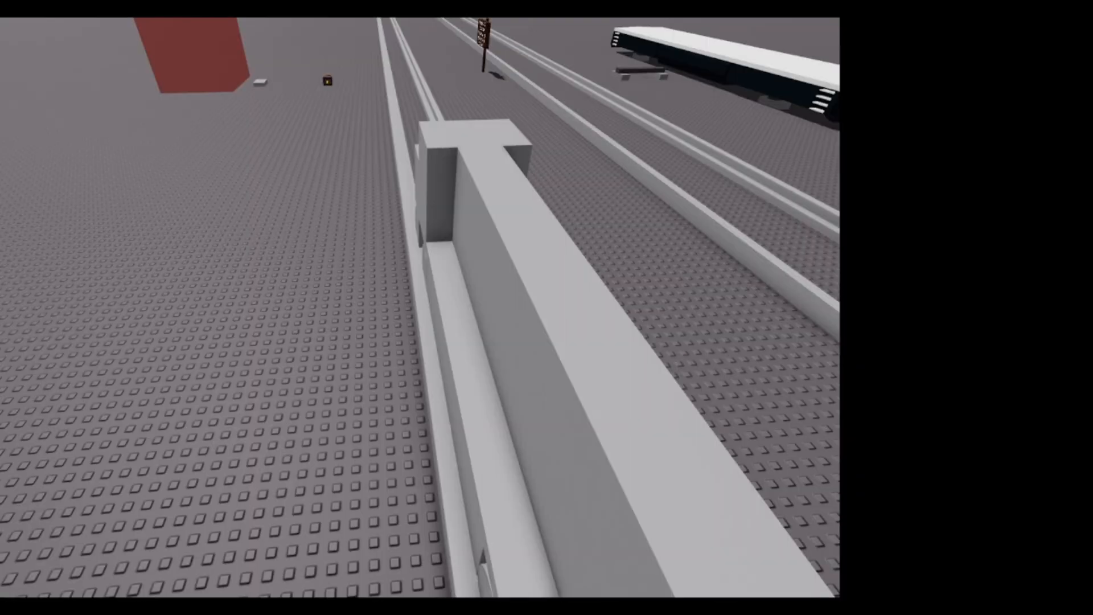
{"action": "right_click_drag", "start_coordinate": [420, 307], "coordinate": [695, 166]}
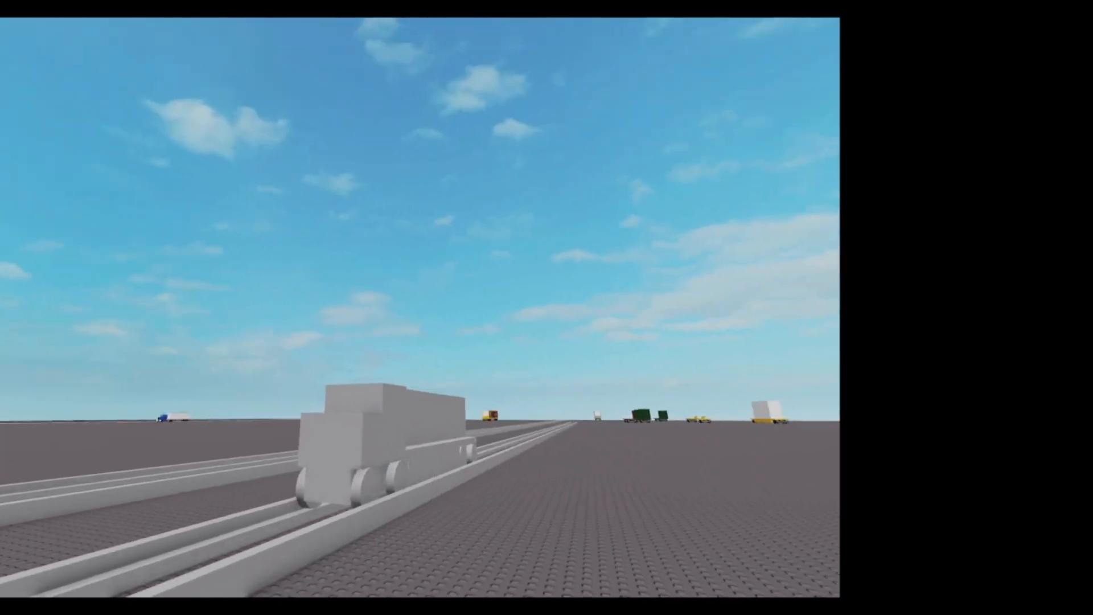
Step: Examine the block locomotive and the red-and-silver diesel locomotive, including its cab and front coupler, from several angles
{"action": "key", "text": "a"}
{"action": "mouse_move", "coordinate": [420, 307]}
{"action": "right_mouse_down"}
{"action": "mouse_move", "coordinate": [509, 317]}
{"action": "mouse_move", "coordinate": [511, 331]}
{"action": "mouse_move", "coordinate": [432, 324]}
{"action": "right_mouse_up"}
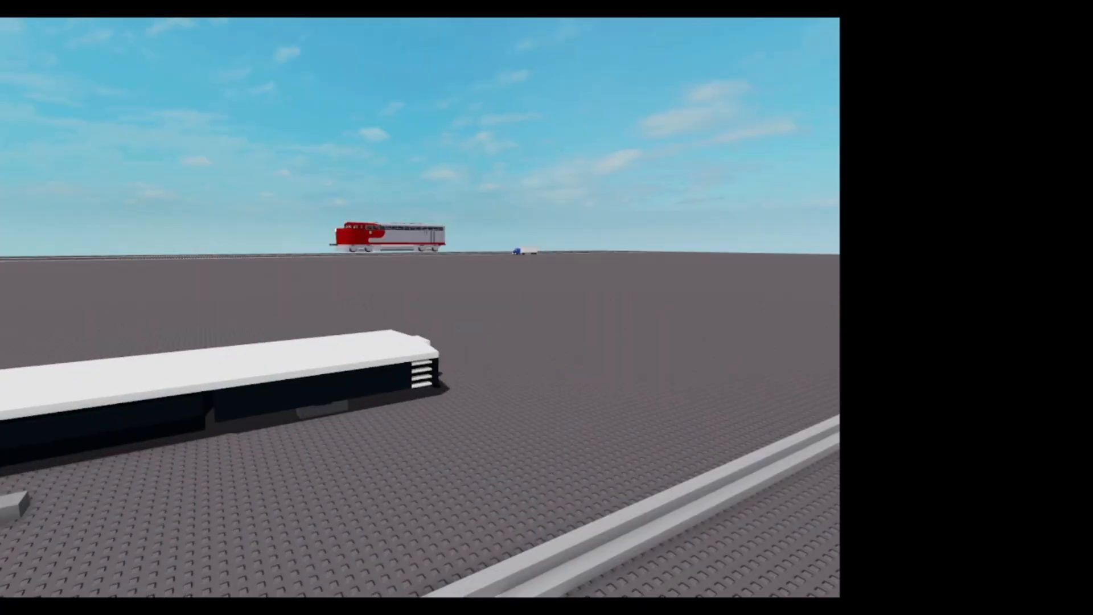
{"action": "key", "text": "a"}
{"action": "right_click_drag", "start_coordinate": [420, 307], "coordinate": [416, 262]}
{"action": "key", "text": "w"}
{"action": "key", "text": "w"}
{"action": "key", "text": "s"}
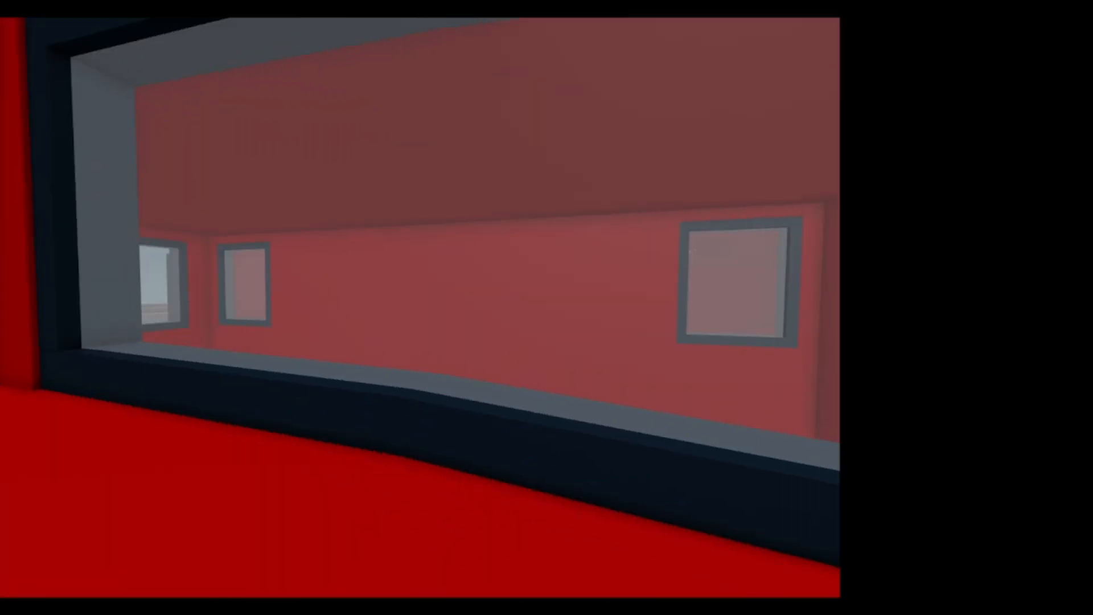
{"action": "key", "text": "a"}
{"action": "mouse_move", "coordinate": [420, 307]}
{"action": "right_mouse_down"}
{"action": "mouse_move", "coordinate": [550, 347]}
{"action": "mouse_move", "coordinate": [535, 330]}
{"action": "mouse_move", "coordinate": [412, 302]}
{"action": "right_mouse_up"}
{"action": "key", "text": "w"}
{"action": "key", "text": "a"}
{"action": "key", "text": "d"}
{"action": "key", "text": "s"}
{"action": "key", "text": "a"}
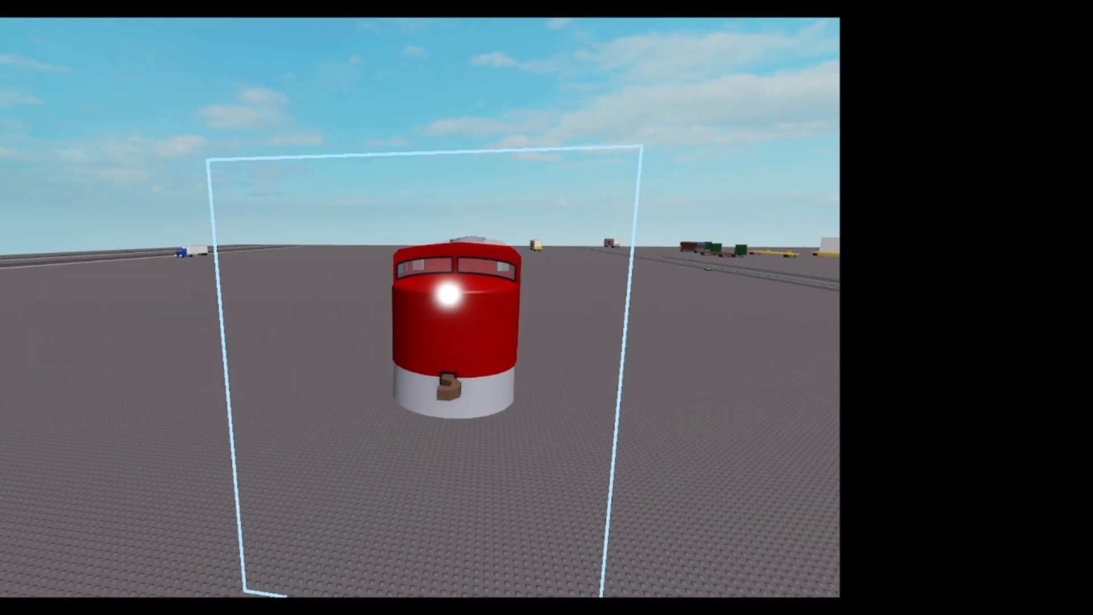
{"action": "key", "text": "d"}
{"action": "scroll", "coordinate": [512, 365], "scroll_direction": "down", "scroll_amount": 8}
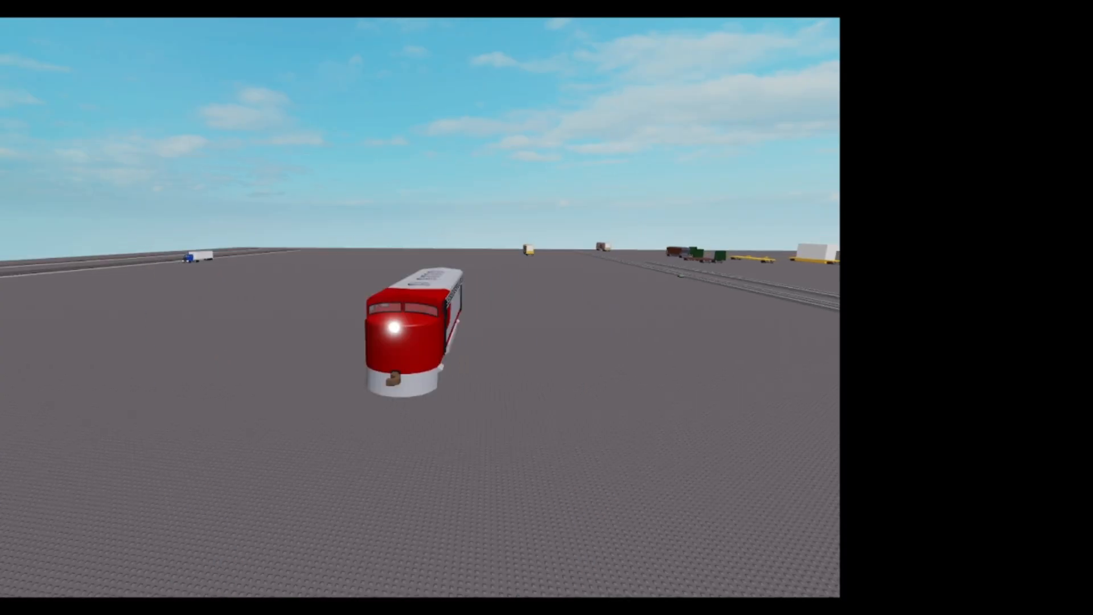
{"action": "left_click_drag", "start_coordinate": [534, 297], "coordinate": [356, 424]}
{"action": "scroll", "coordinate": [603, 387], "scroll_direction": "up", "scroll_amount": 4}
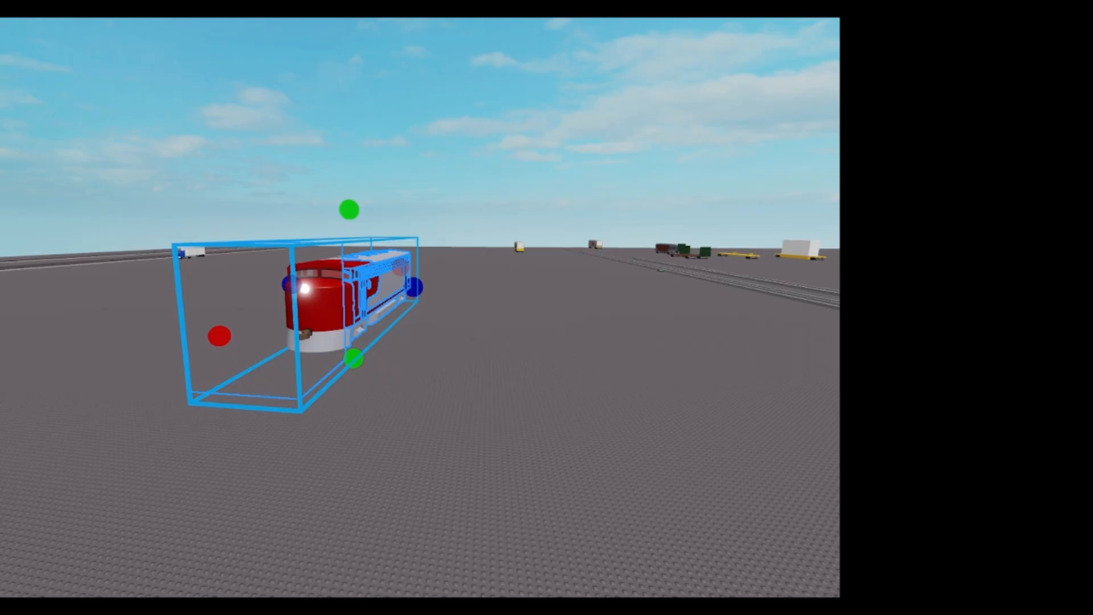
{"action": "key", "text": "Escape"}
Step: Look over the parked freight cars and the parallel tracks, returning to the white-roofed car beside the rails
{"action": "key", "text": "w"}
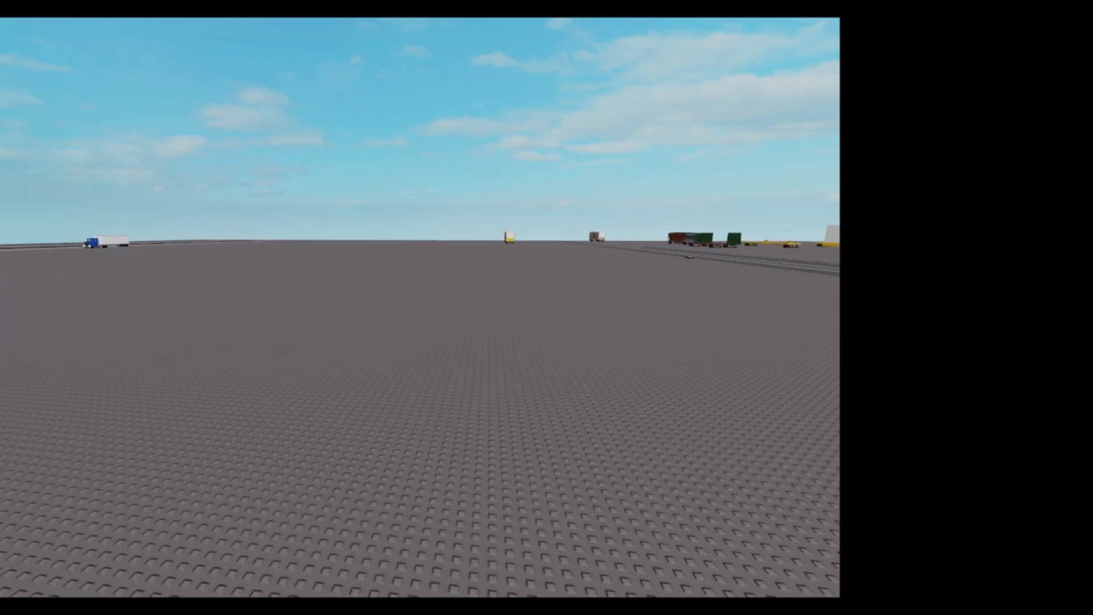
{"action": "key", "text": "w"}
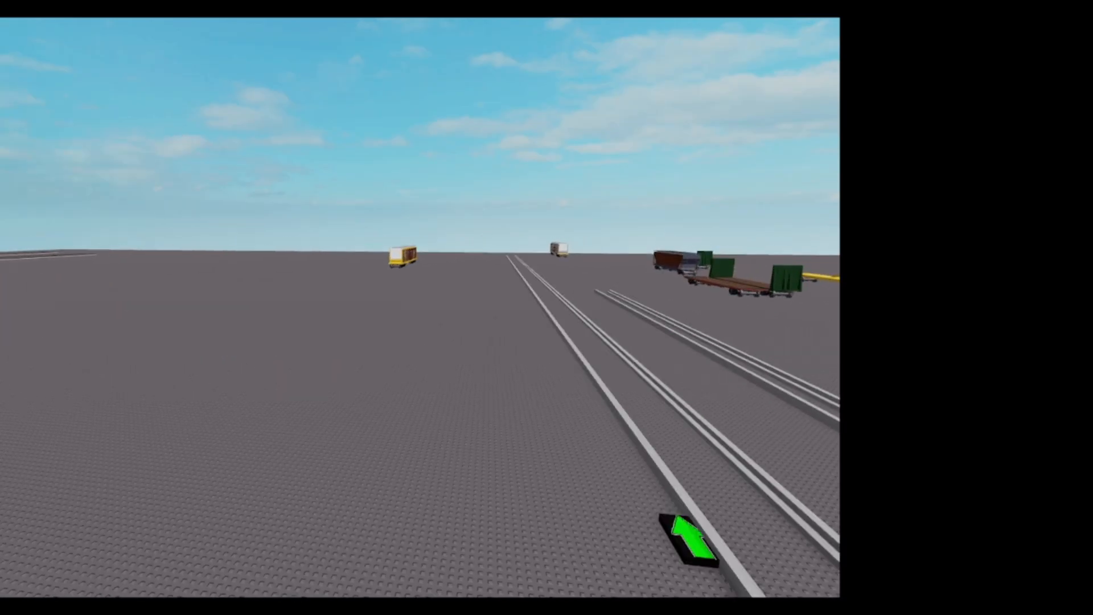
{"action": "key", "text": "w"}
{"action": "key", "text": "d"}
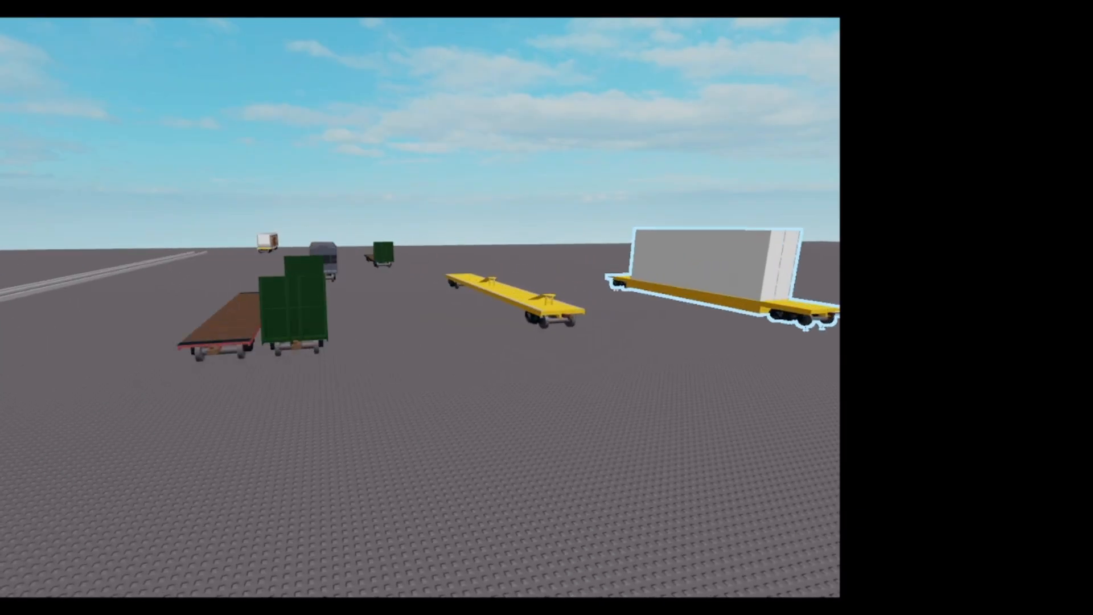
{"action": "key", "text": "d"}
{"action": "key", "text": "w"}
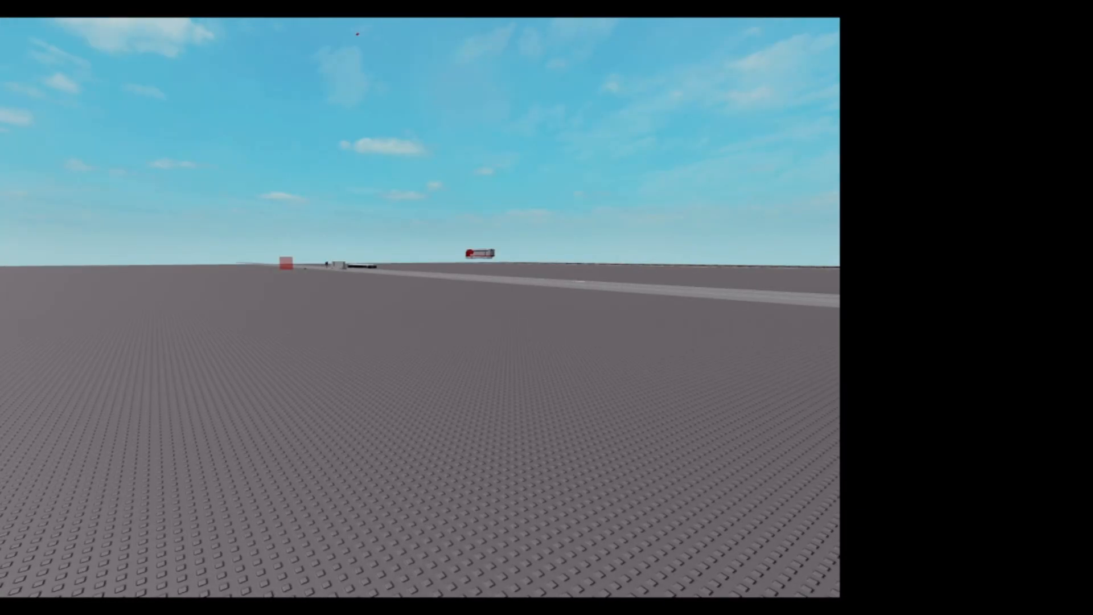
{"action": "key", "text": "w"}
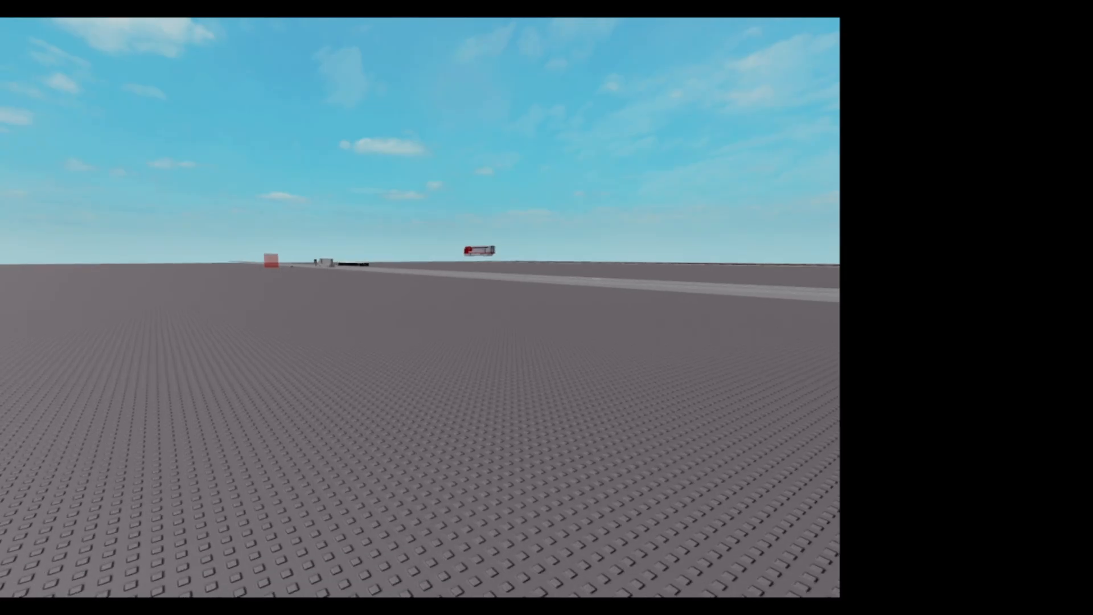
{"action": "key", "text": "w"}
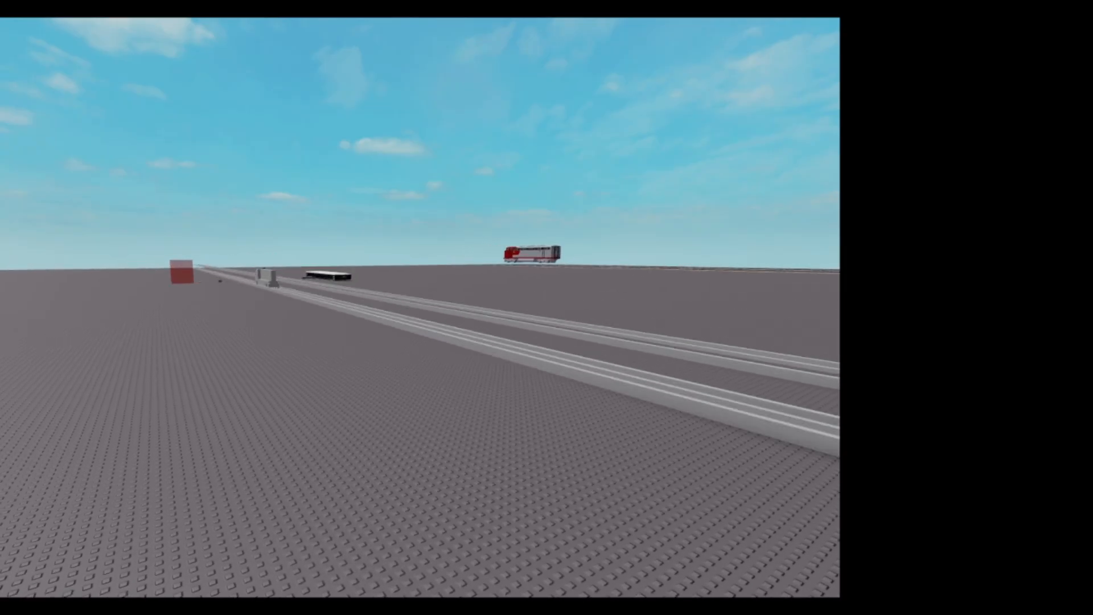
{"action": "key", "text": "w"}
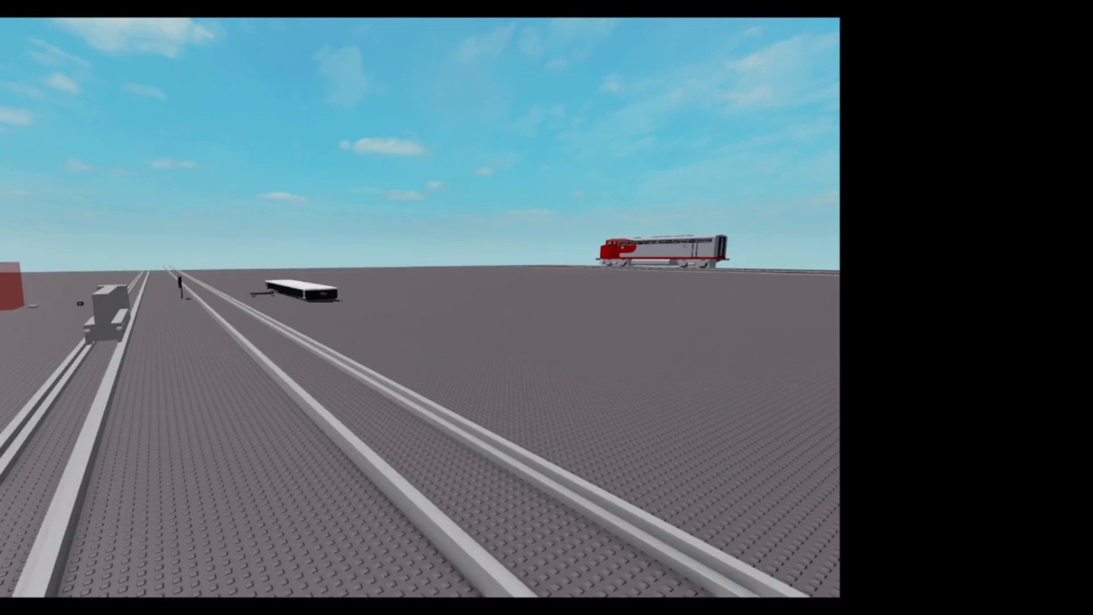
{"action": "key", "text": "w"}
{"action": "key", "text": "a"}
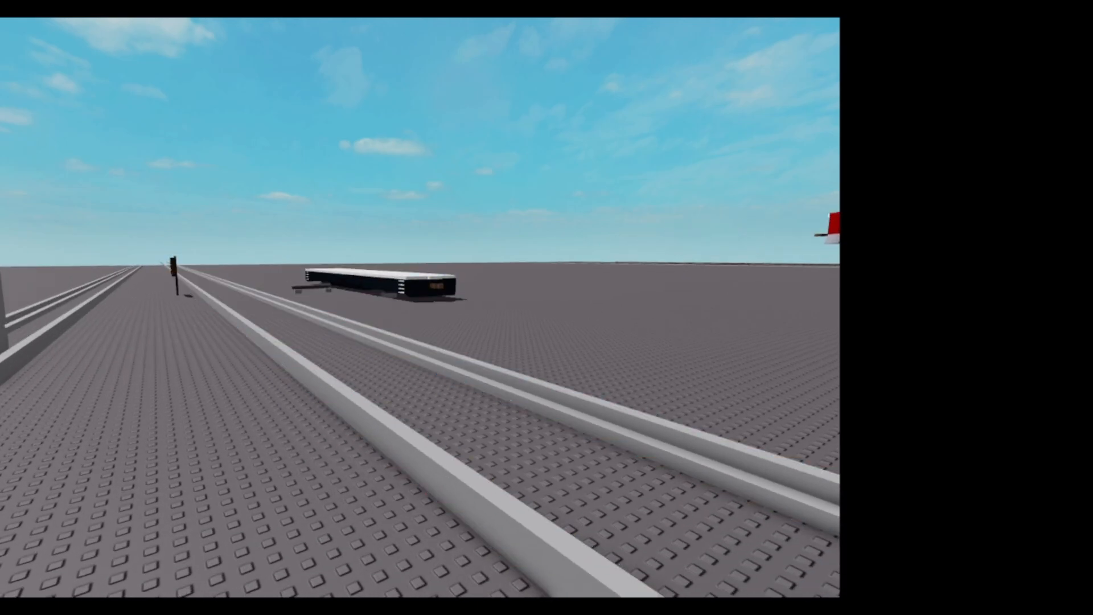
{"action": "key", "text": "w"}
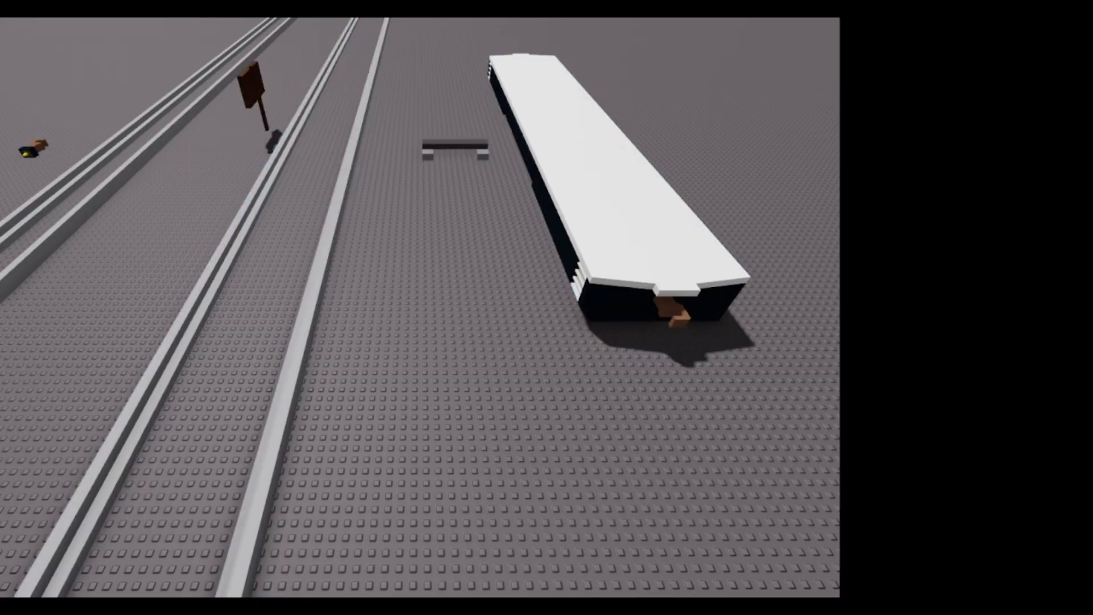
Step: Try to single out the brown coupler at the end of the white-roofed car
{"action": "left_click", "coordinate": [668, 307]}
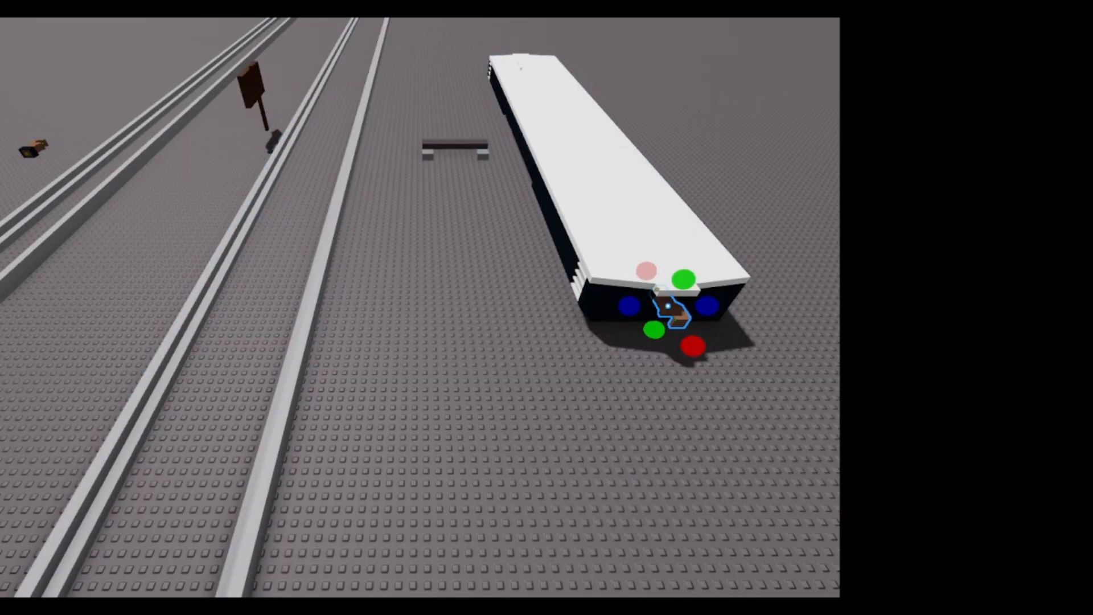
{"action": "key", "text": "Delete"}
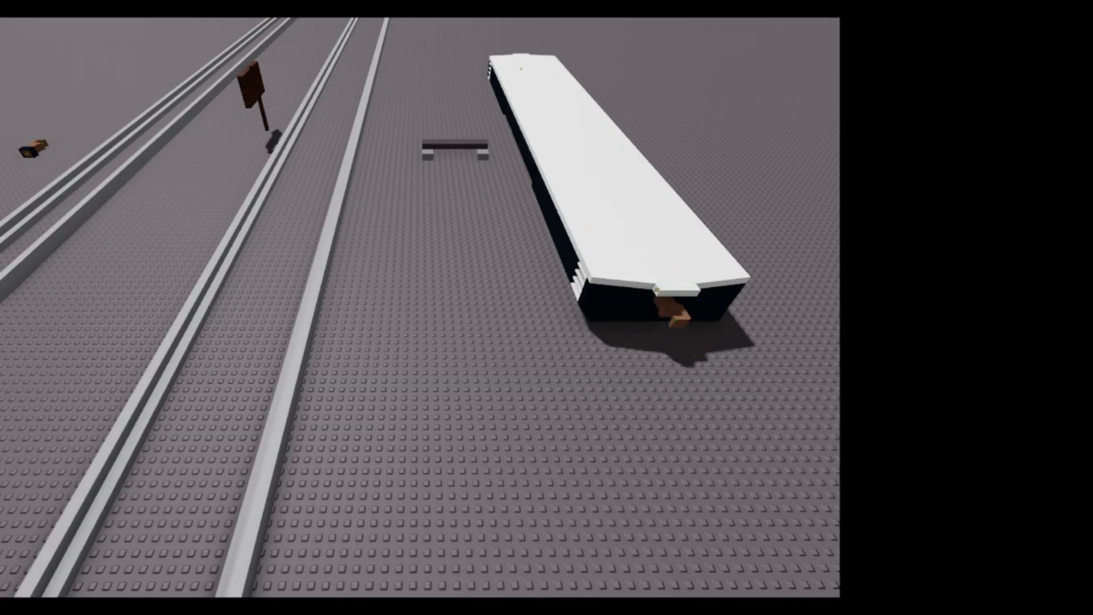
{"action": "left_click", "coordinate": [655, 228]}
{"action": "right_click_drag", "start_coordinate": [655, 228], "coordinate": [245, 222]}
{"action": "key", "text": "w"}
{"action": "key", "text": "w"}
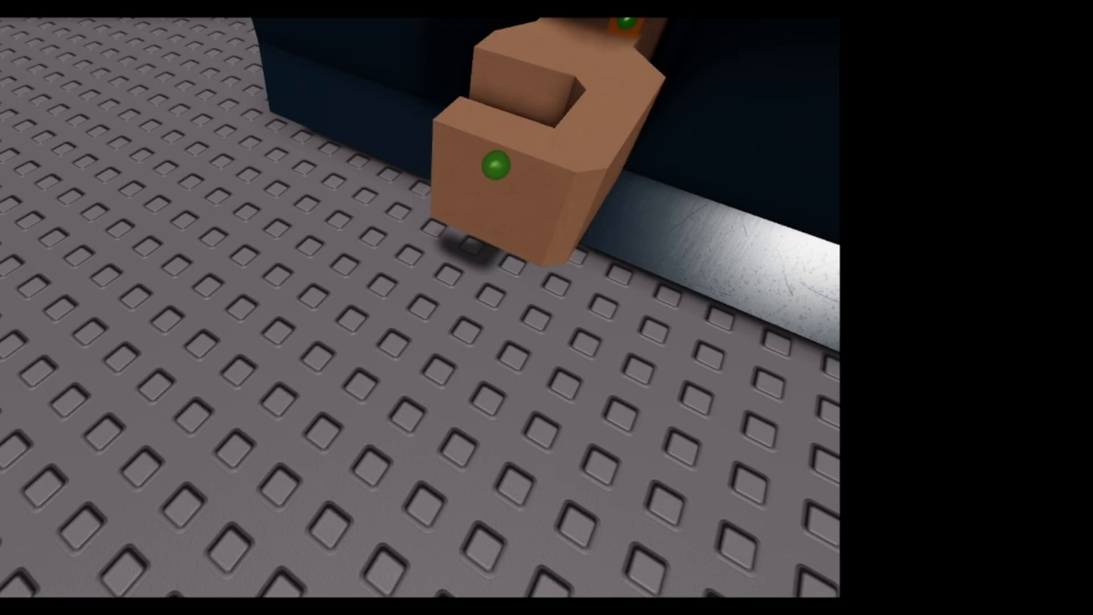
{"action": "left_click", "coordinate": [571, 87], "text": "alt"}
{"action": "scroll", "coordinate": [571, 87], "scroll_direction": "down", "scroll_amount": 6}
{"action": "left_click", "coordinate": [571, 88]}
{"action": "left_click", "coordinate": [618, 199]}
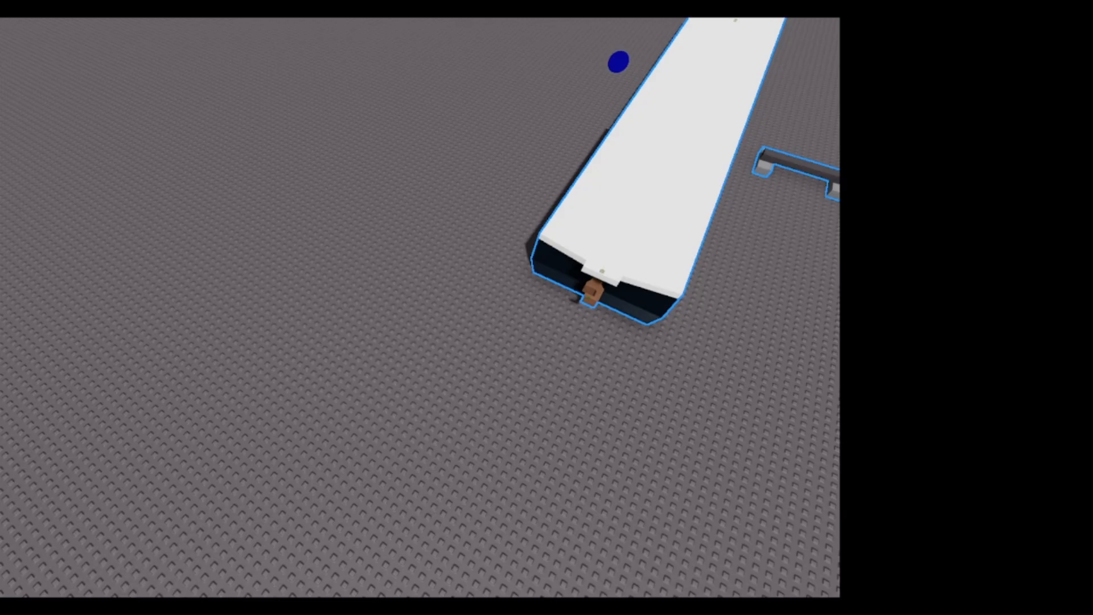
{"action": "key", "text": "Escape"}
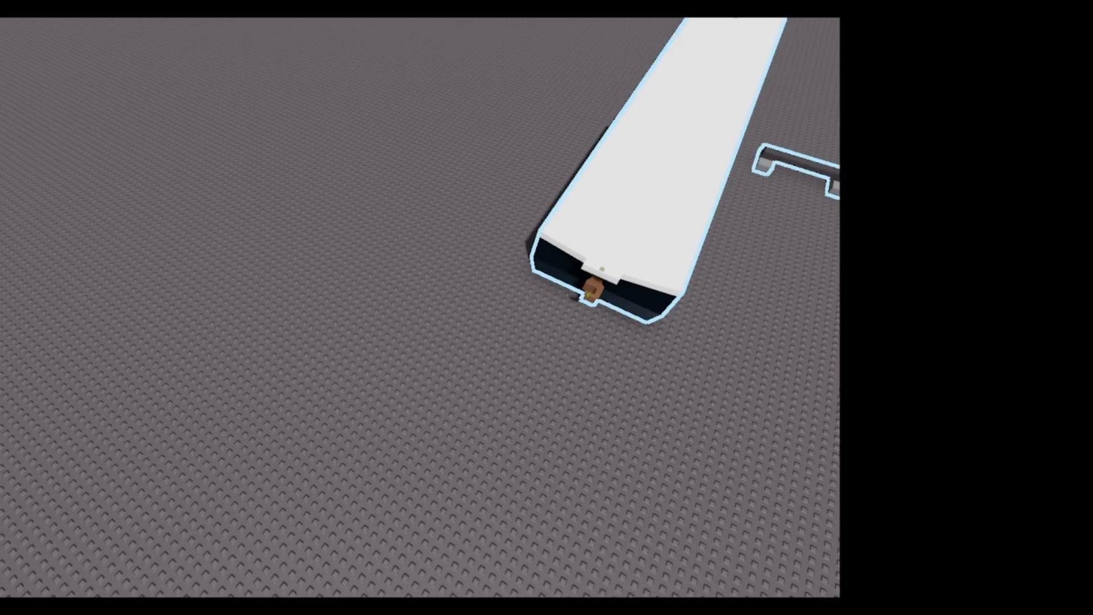
Step: Shift the white-roofed car model slightly and window-select its parts along with the adjacent rails
{"action": "left_click", "coordinate": [685, 171]}
{"action": "left_click_drag", "start_coordinate": [685, 170], "coordinate": [680, 184]}
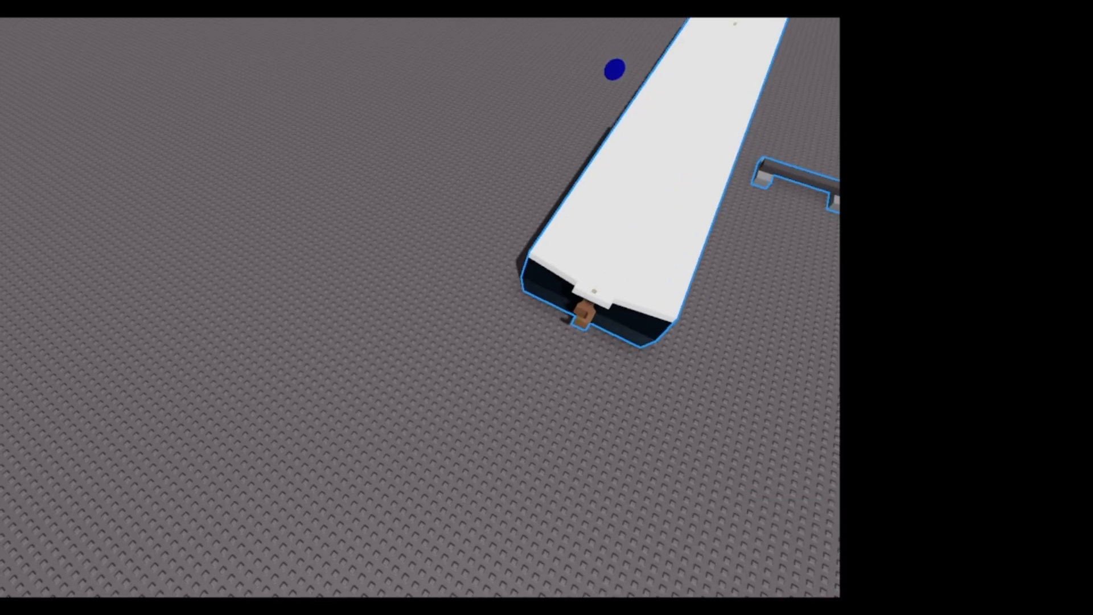
{"action": "right_click_drag", "start_coordinate": [680, 184], "coordinate": [766, 154]}
{"action": "key", "text": "s"}
{"action": "left_click_drag", "start_coordinate": [417, 78], "coordinate": [654, 254]}
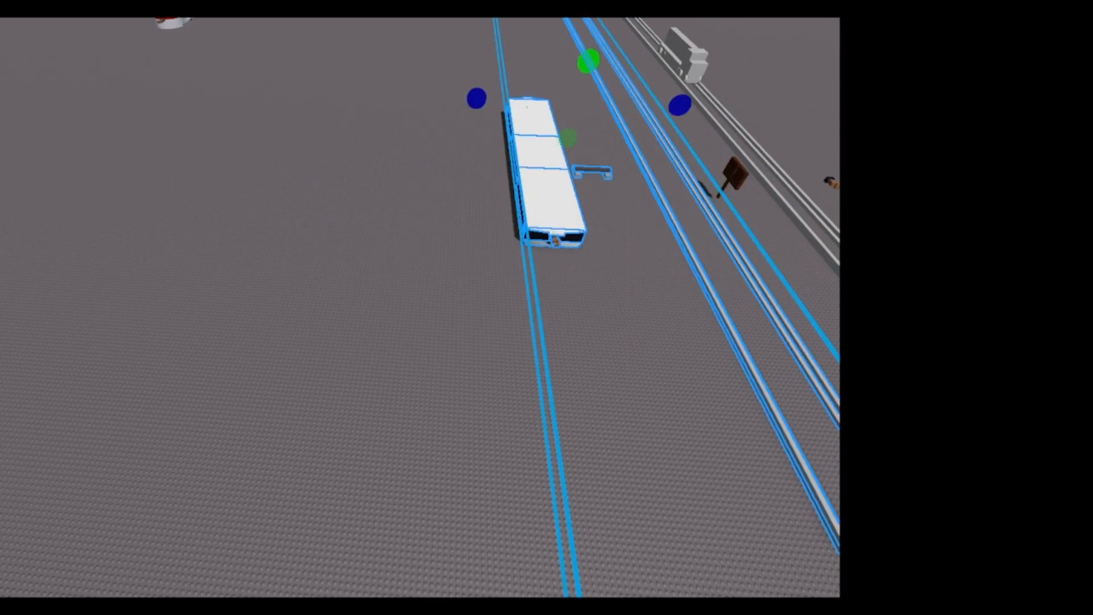
{"action": "key", "text": "Delete"}
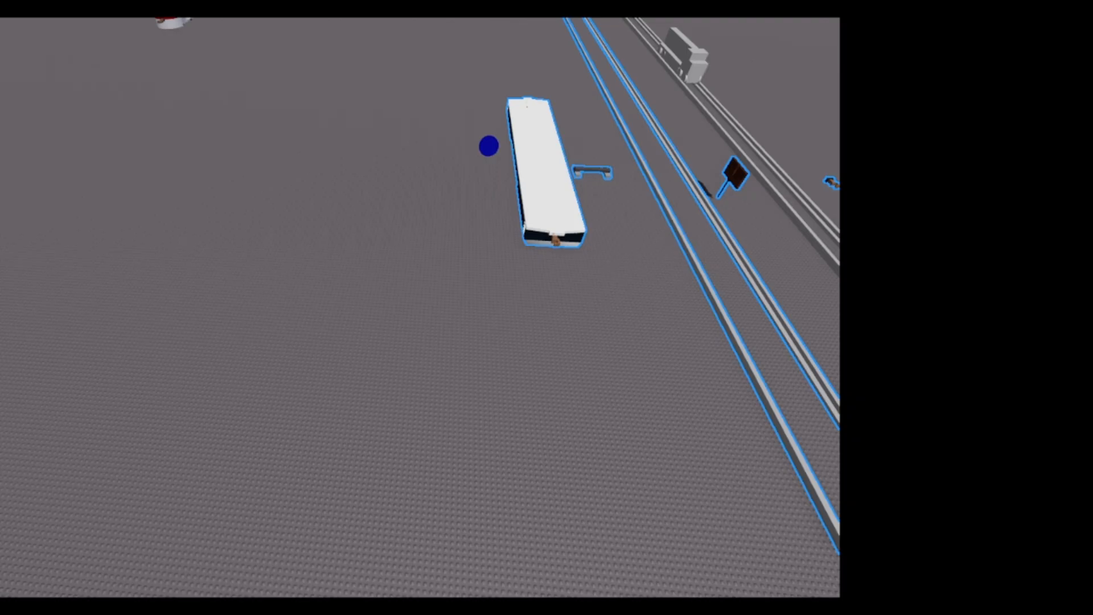
Step: Select all parts of the grey block locomotive, excluding the rails beneath it, and group them into one model
{"action": "right_click_drag", "start_coordinate": [419, 307], "coordinate": [643, 296]}
{"action": "key", "text": "w"}
{"action": "left_click", "coordinate": [569, 228]}
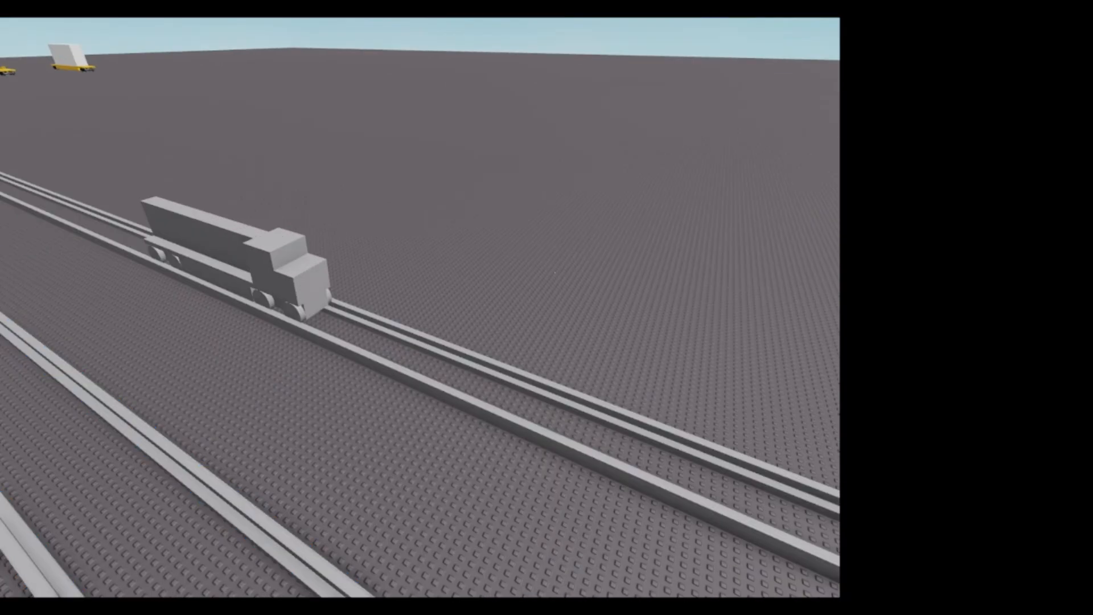
{"action": "right_click_drag", "start_coordinate": [570, 228], "coordinate": [638, 220]}
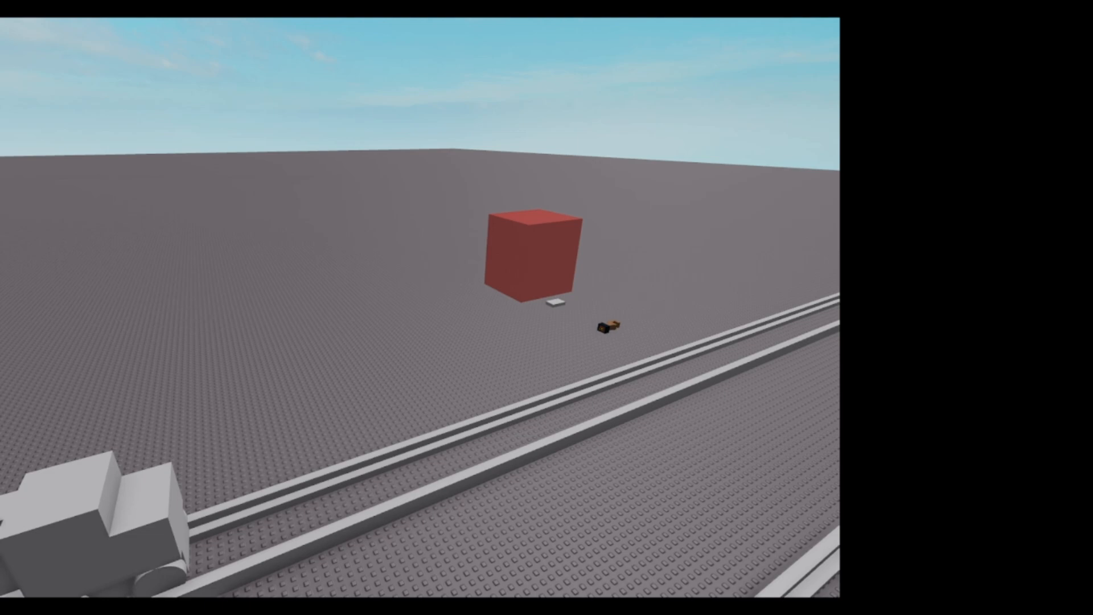
{"action": "right_click_drag", "start_coordinate": [637, 220], "coordinate": [484, 262]}
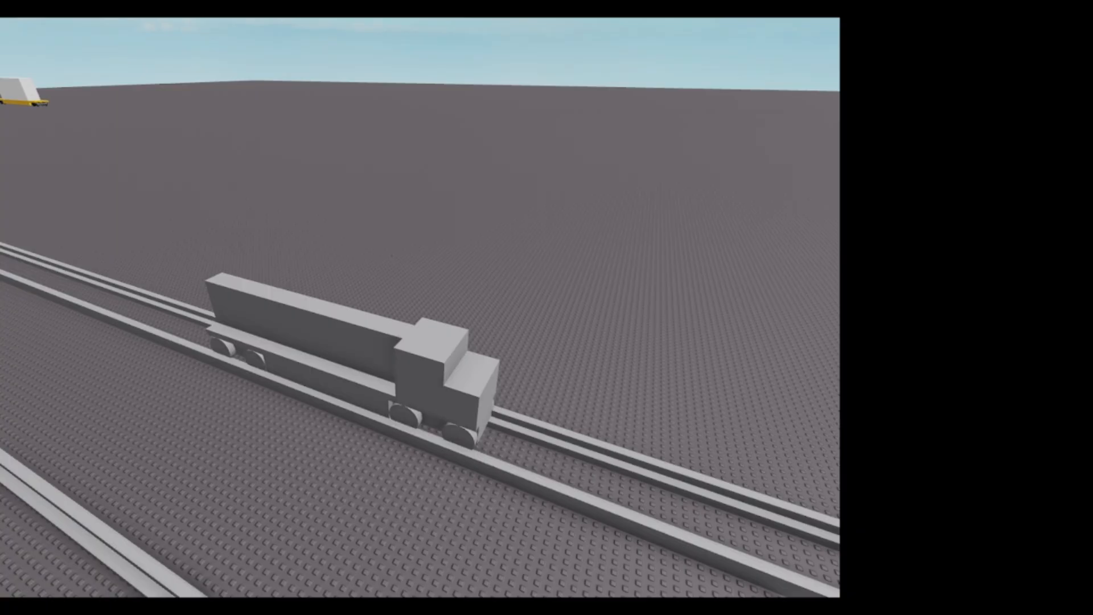
{"action": "left_click_drag", "start_coordinate": [558, 93], "coordinate": [94, 487]}
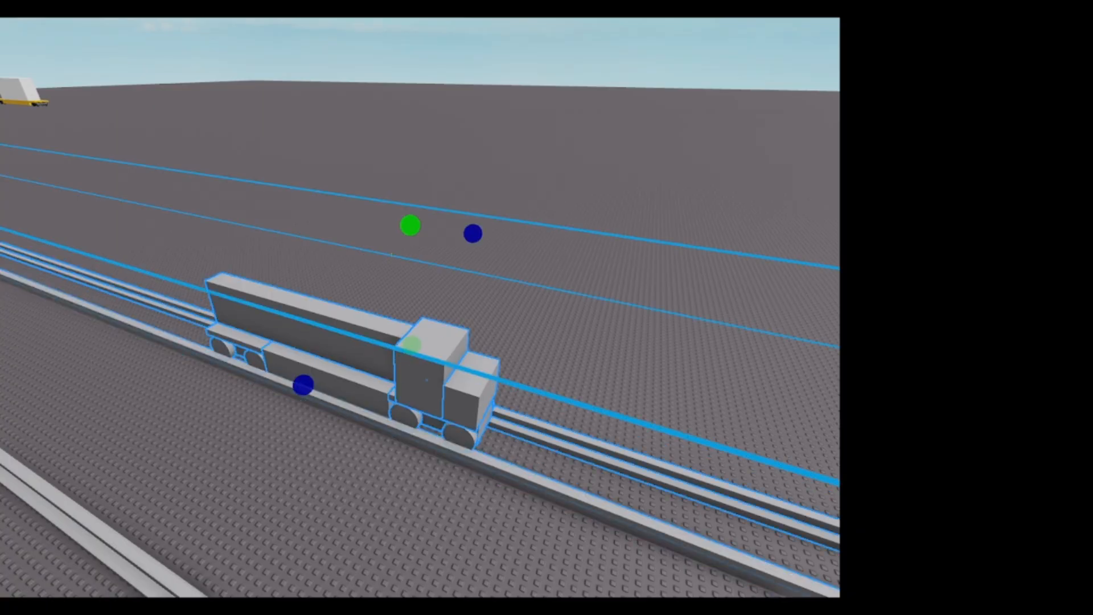
{"action": "scroll", "coordinate": [580, 496], "scroll_direction": "up", "scroll_amount": 5}
{"action": "left_click", "coordinate": [285, 472], "text": "ctrl"}
{"action": "left_click", "coordinate": [455, 319], "text": "ctrl"}
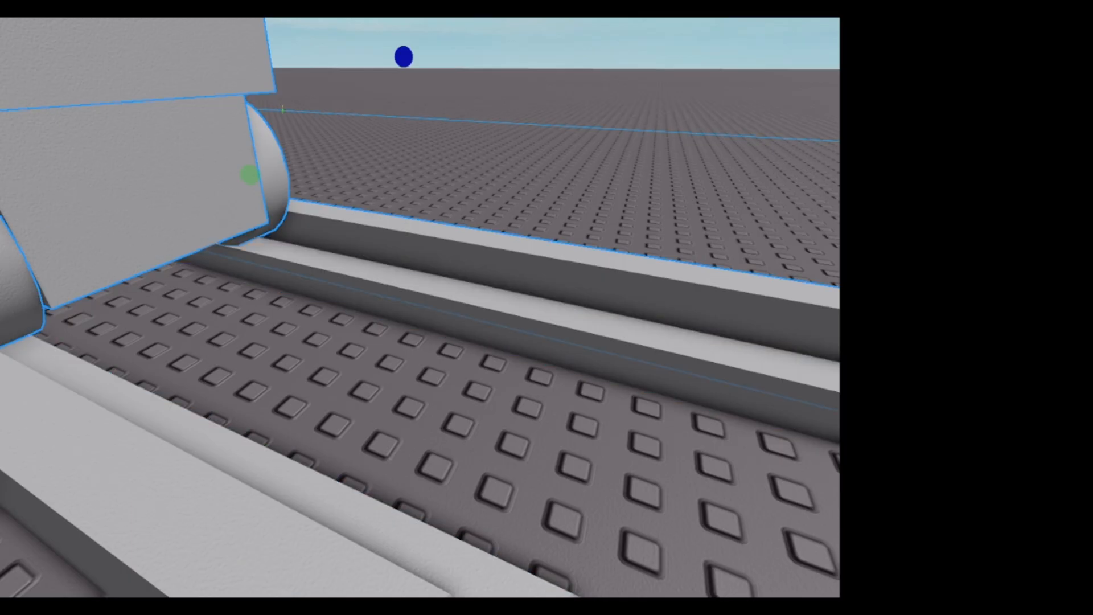
{"action": "left_click", "coordinate": [484, 253], "text": "ctrl"}
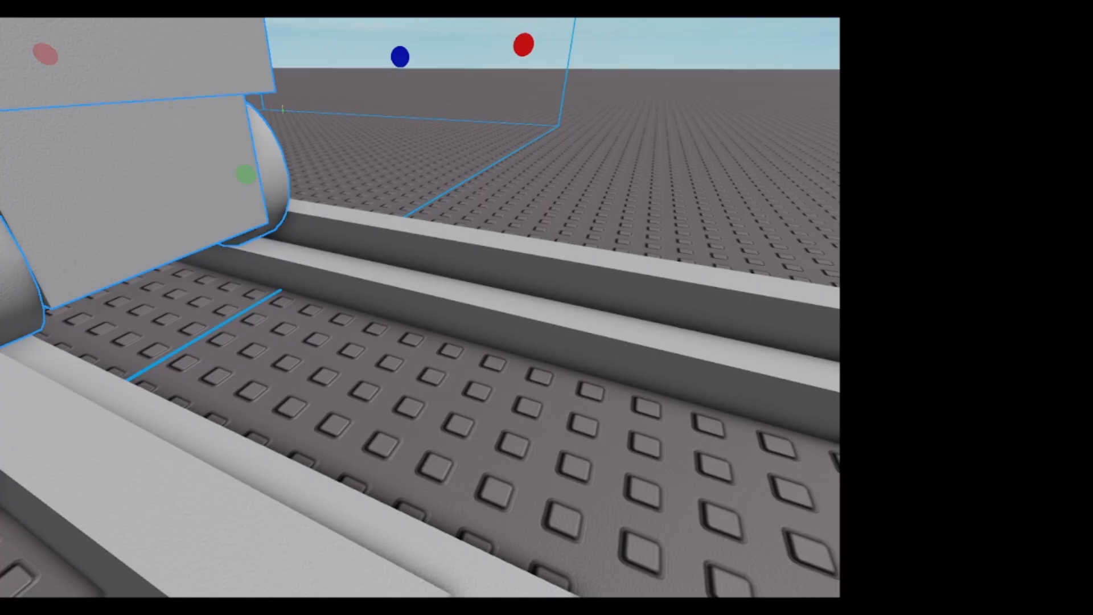
{"action": "scroll", "coordinate": [575, 124], "scroll_direction": "down", "scroll_amount": 7}
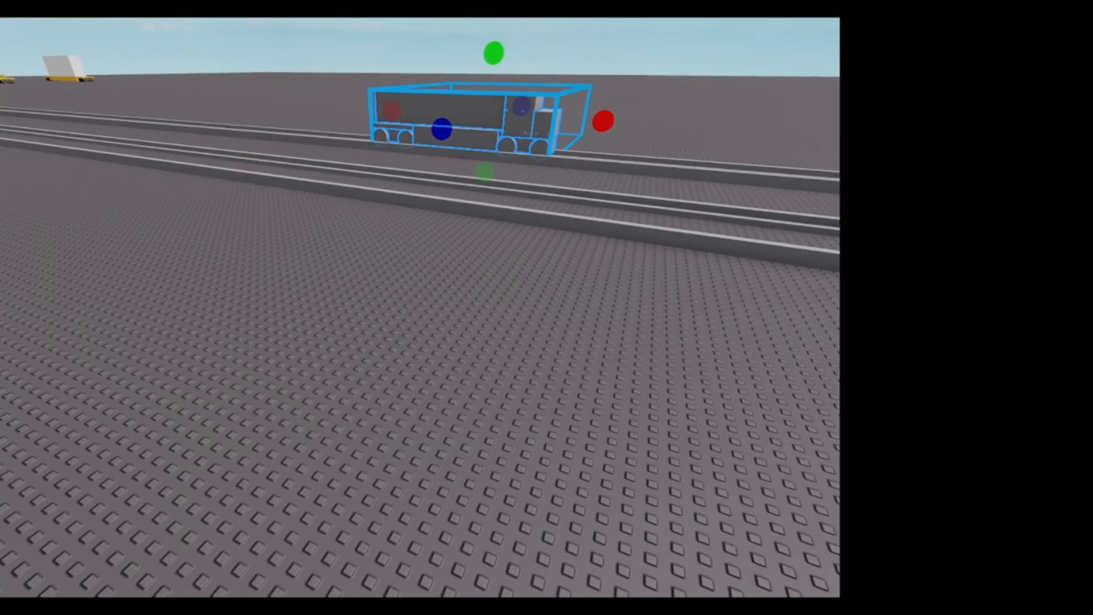
{"action": "key", "text": "ctrl+g"}
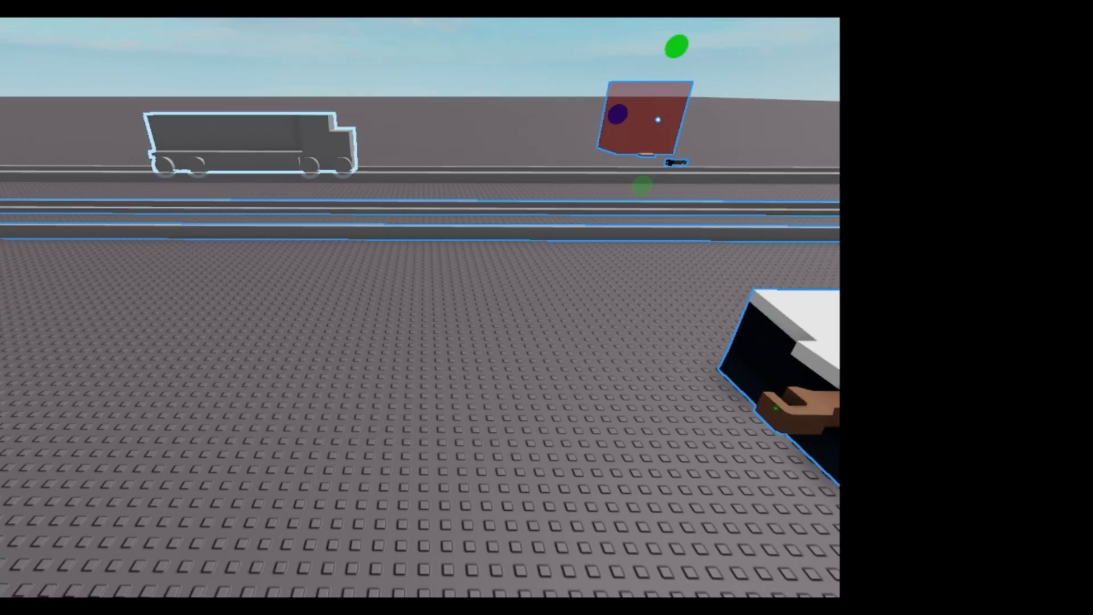
Step: Clear the selection and check that the grouped locomotive selects as a single model
{"action": "left_click", "coordinate": [256, 273]}
{"action": "left_click", "coordinate": [250, 142]}
{"action": "key", "text": "w"}
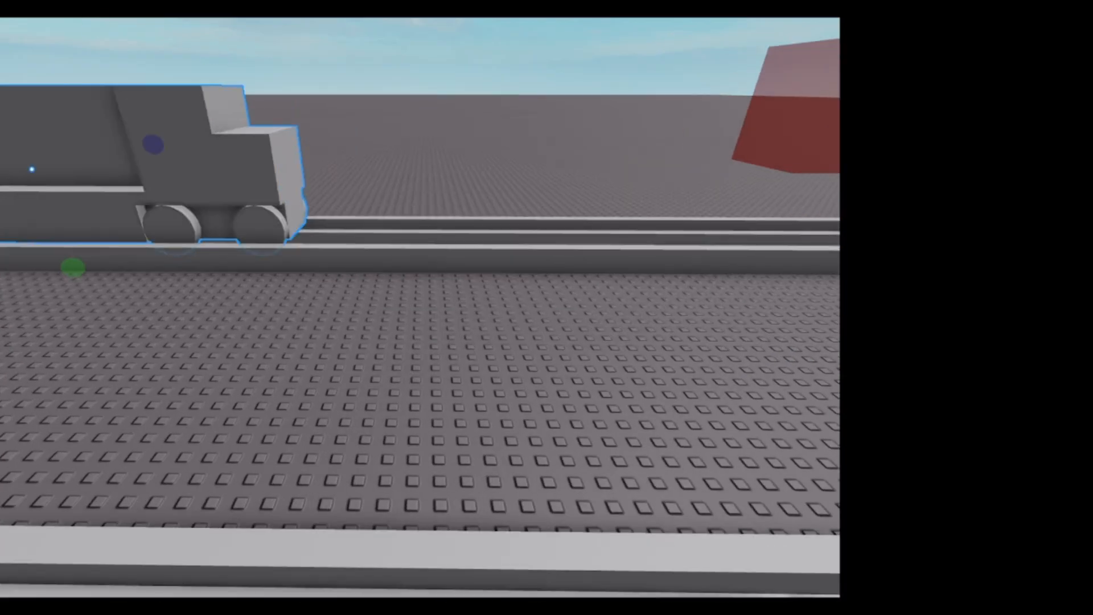
{"action": "right_click_drag", "start_coordinate": [250, 142], "coordinate": [165, 143]}
{"action": "key", "text": "d"}
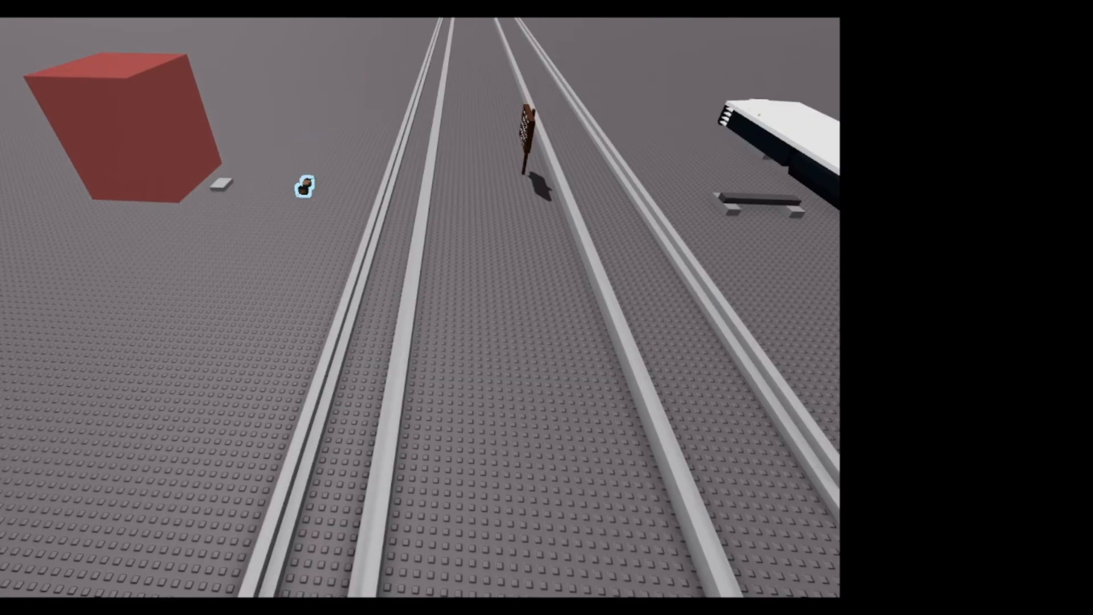
Step: Move the loose coupler near the red cube onto the front of the block locomotive and fine-tune its position between the wheels
{"action": "left_click_drag", "start_coordinate": [306, 187], "coordinate": [220, 156]}
{"action": "mouse_move", "coordinate": [317, 229]}
{"action": "left_mouse_down"}
{"action": "mouse_move", "coordinate": [275, 251]}
{"action": "mouse_move", "coordinate": [316, 229]}
{"action": "left_mouse_up"}
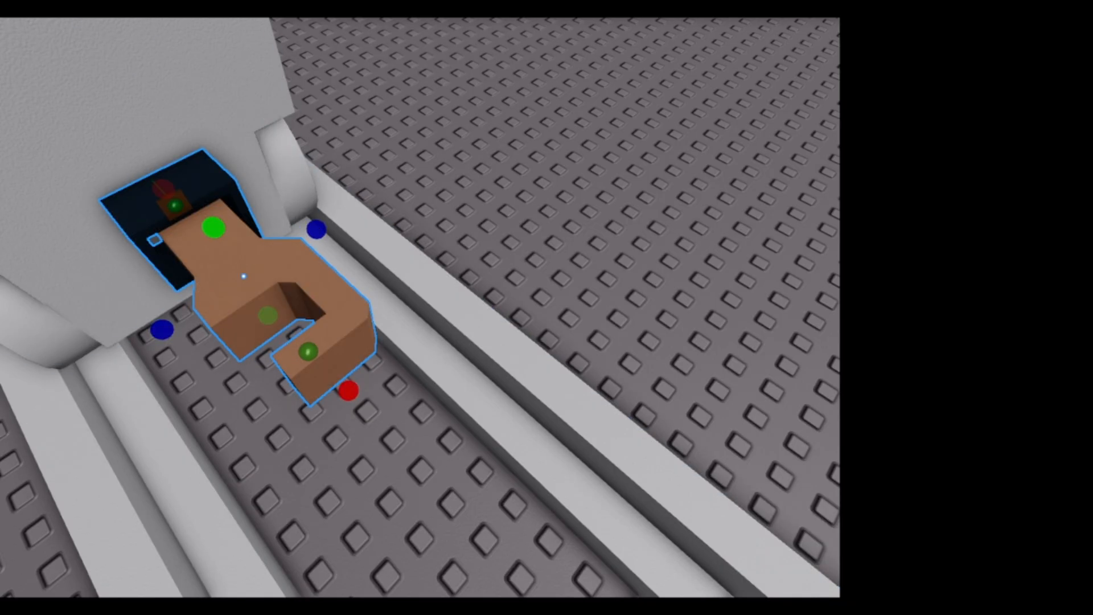
{"action": "left_click_drag", "start_coordinate": [316, 229], "coordinate": [294, 243]}
{"action": "left_click_drag", "start_coordinate": [228, 273], "coordinate": [215, 251]}
{"action": "key", "text": "ctrl+2"}
{"action": "right_click_drag", "start_coordinate": [364, 319], "coordinate": [435, 231]}
{"action": "key", "text": "a"}
{"action": "mouse_move", "coordinate": [617, 426]}
{"action": "left_mouse_down"}
{"action": "mouse_move", "coordinate": [589, 425]}
{"action": "mouse_move", "coordinate": [602, 417]}
{"action": "left_mouse_up"}
Step: Duplicate the front coupler and move the copy 43 studs along the locomotive to its rear end
{"action": "key", "text": "ctrl+d"}
{"action": "key", "text": "d"}
{"action": "key", "text": "a"}
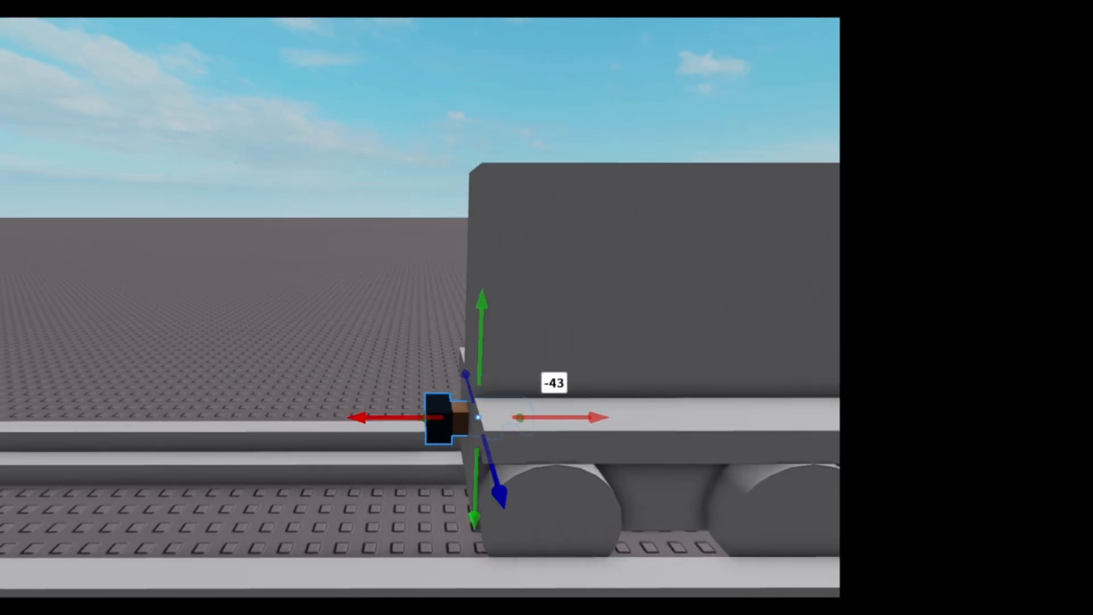
Step: Rotate the copied coupler to face outward and slide it out until its mount meets the locomotive's rear wall
{"action": "key", "text": "ctrl+4"}
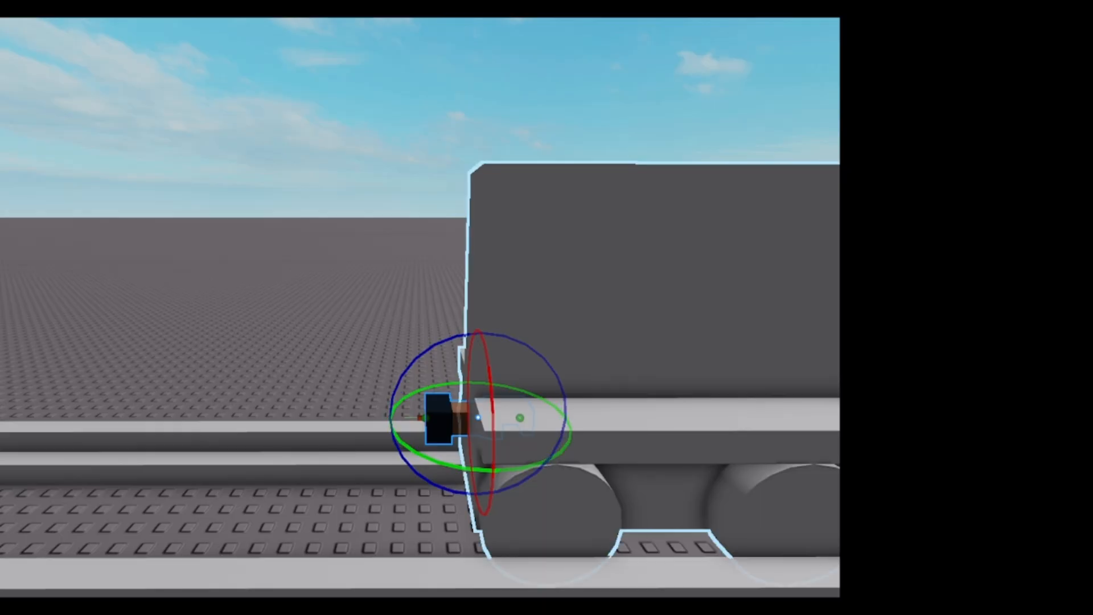
{"action": "left_click_drag", "start_coordinate": [546, 397], "coordinate": [428, 459]}
{"action": "left_click", "coordinate": [401, 470]}
{"action": "left_click", "coordinate": [447, 421]}
{"action": "key", "text": "ctrl+2"}
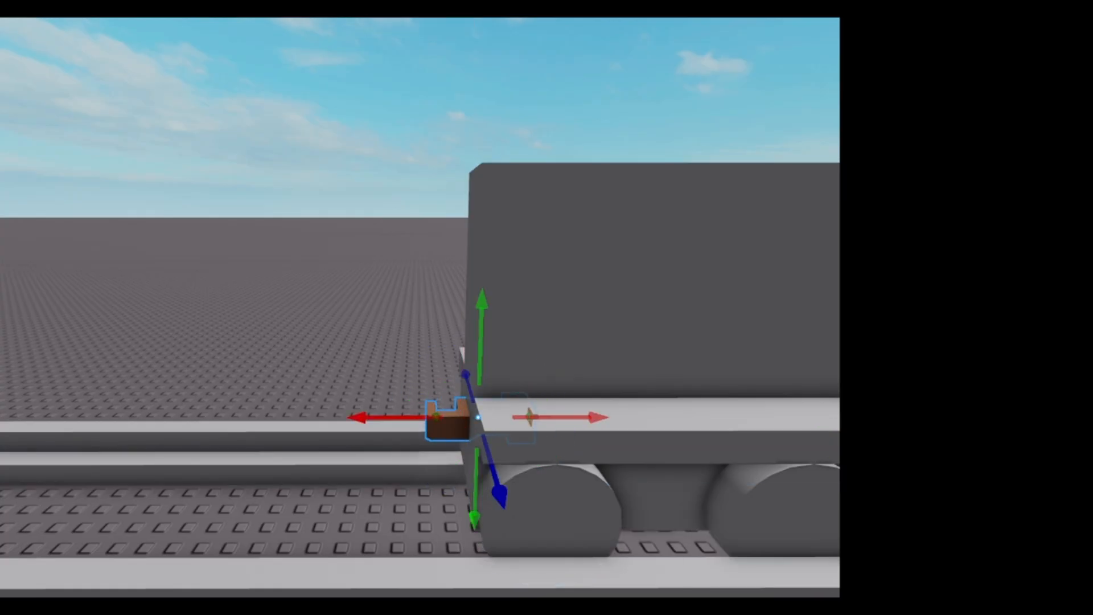
{"action": "left_click_drag", "start_coordinate": [370, 417], "coordinate": [324, 417]}
{"action": "key", "text": "ctrl+1"}
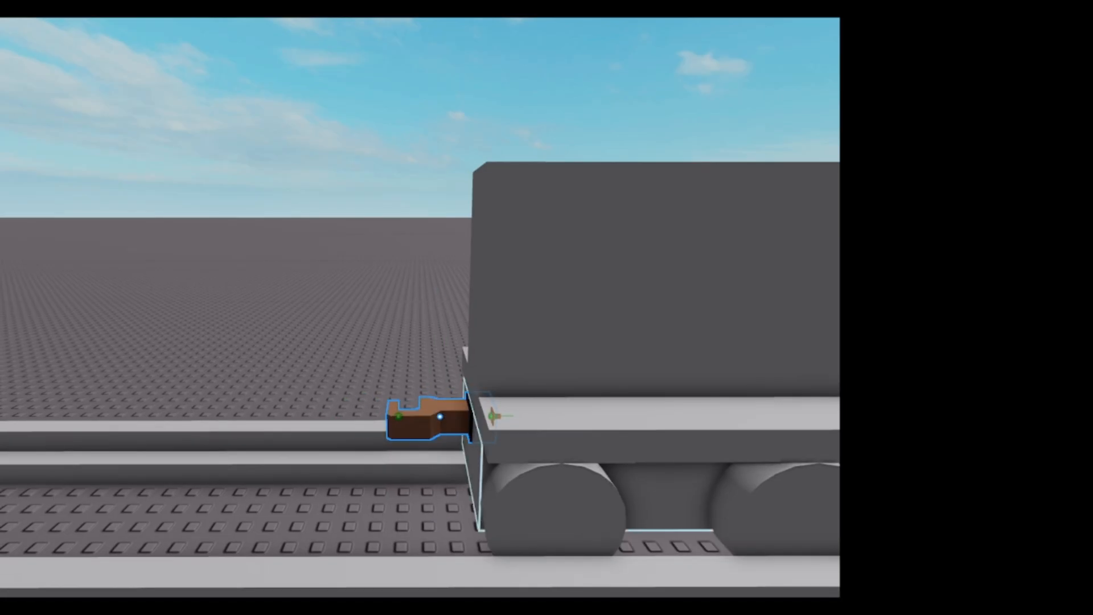
Step: Weld the rear and front couplers to the locomotive's long lower frame
{"action": "left_click", "coordinate": [493, 415]}
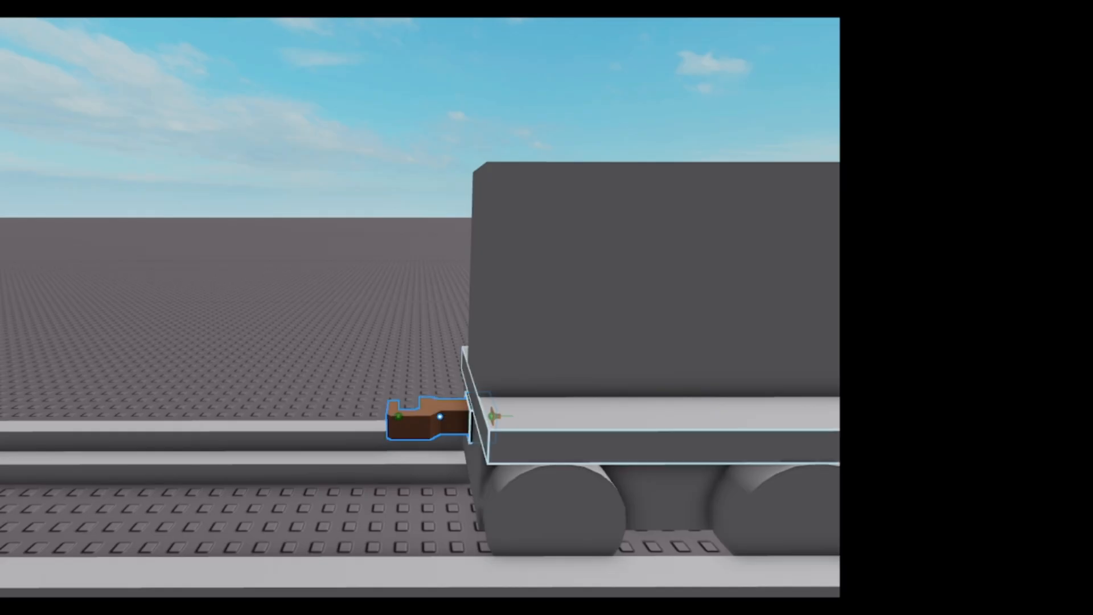
{"action": "key", "text": "d"}
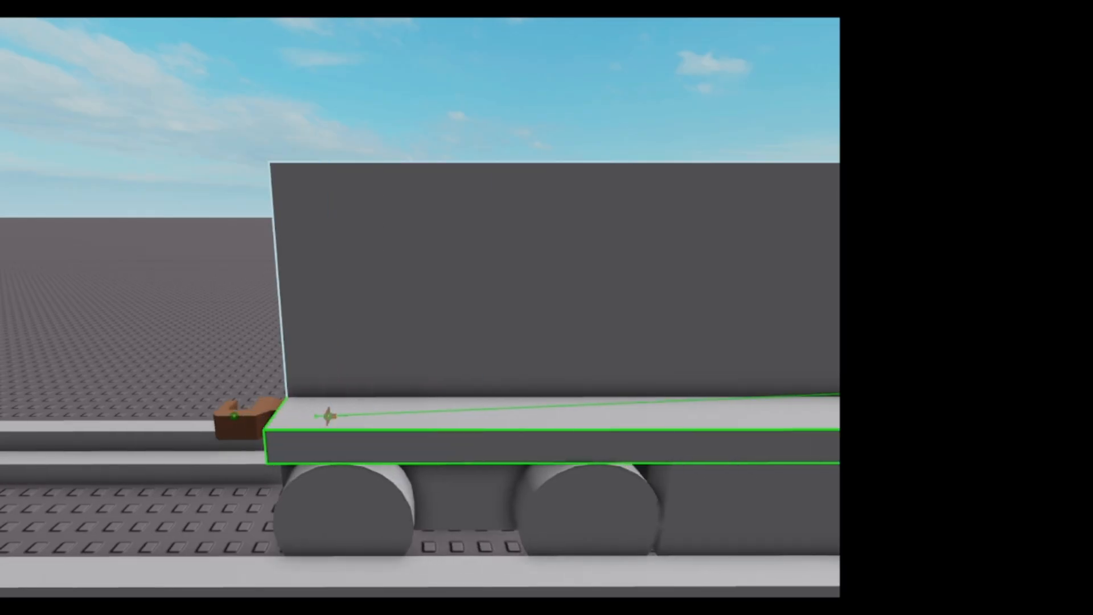
{"action": "right_click_drag", "start_coordinate": [478, 393], "coordinate": [450, 418]}
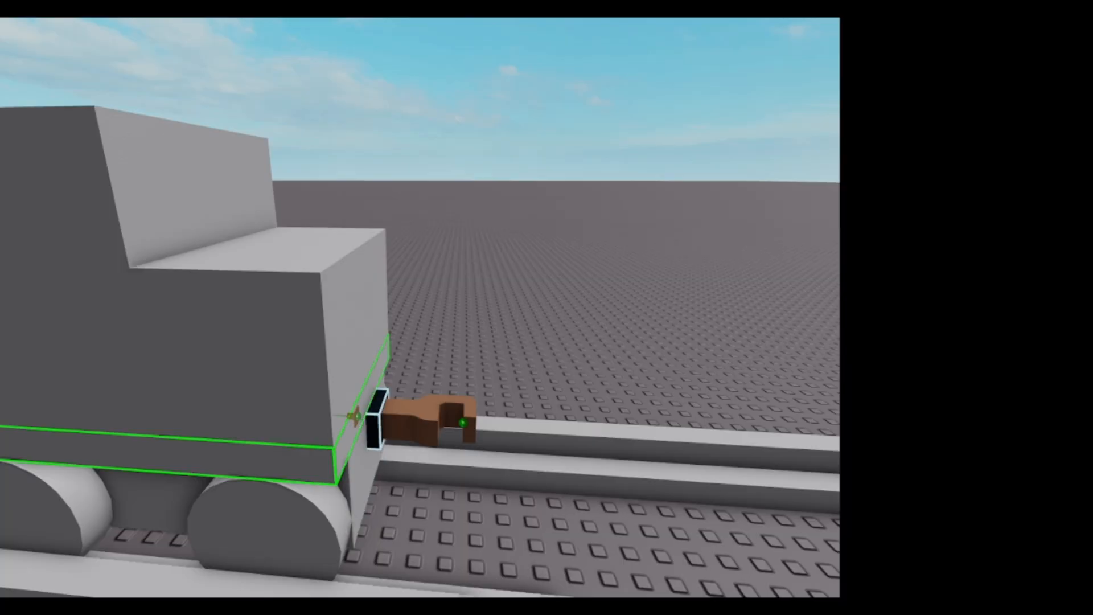
{"action": "left_click", "coordinate": [415, 419]}
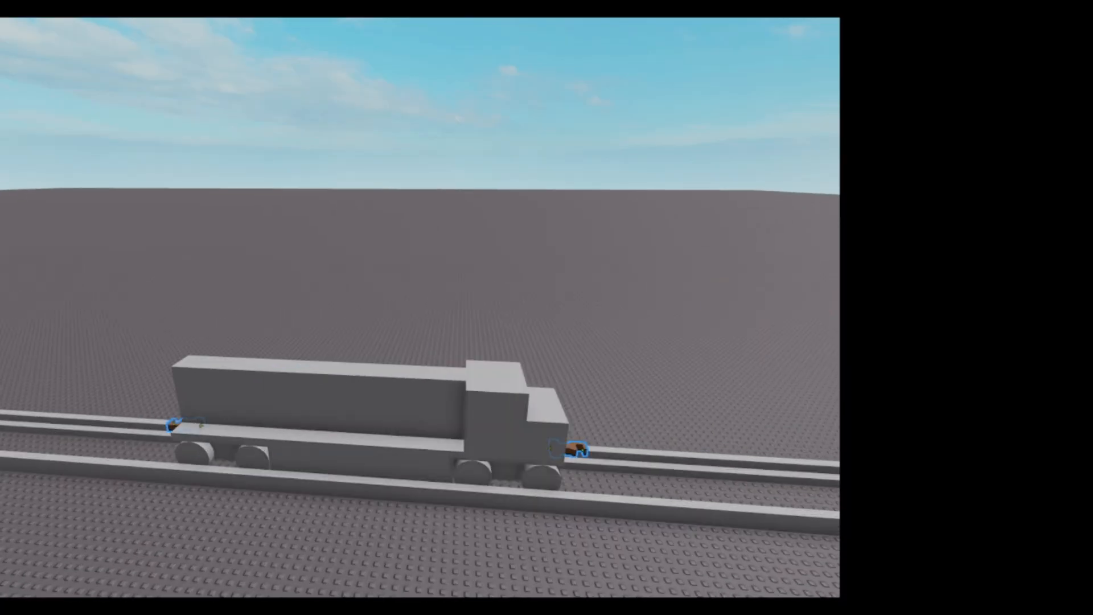
Step: Select the locomotive with both couplers, duplicate them and move the copy 47.5 studs along the track behind the original
{"action": "left_click", "coordinate": [364, 410], "text": "ctrl"}
{"action": "key", "text": "ctrl+2"}
{"action": "right_click_drag", "start_coordinate": [420, 308], "coordinate": [319, 342]}
{"action": "key", "text": "ctrl+d"}
{"action": "left_click_drag", "start_coordinate": [707, 438], "coordinate": [392, 319]}
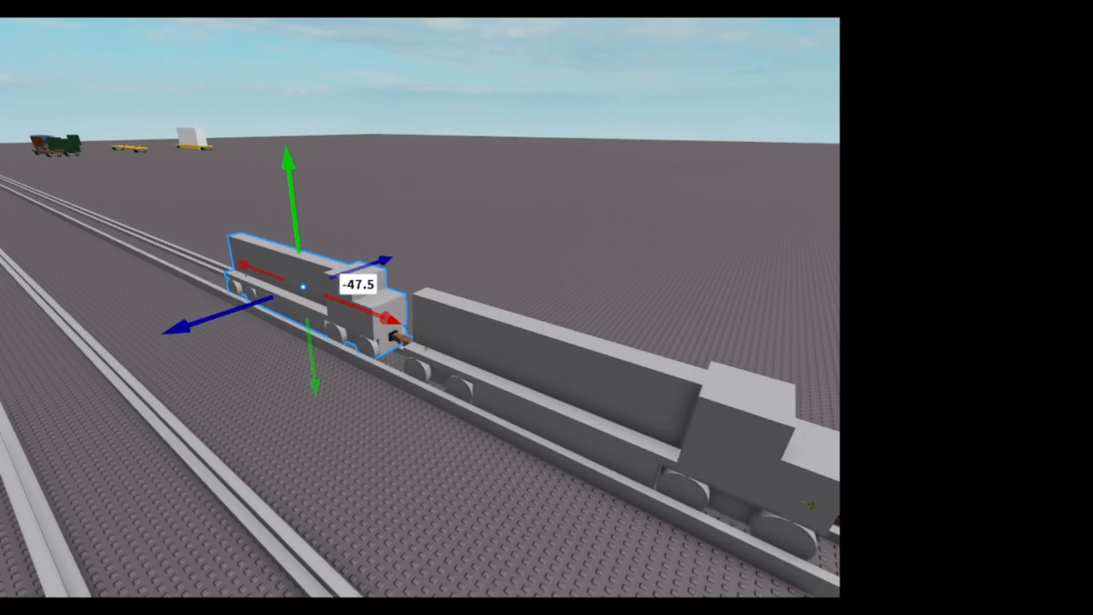
Step: Select the rail running beside the locomotive's wheels and finely adjust its width from the inner side
{"action": "left_click", "coordinate": [455, 262]}
{"action": "right_click_drag", "start_coordinate": [420, 308], "coordinate": [365, 342]}
{"action": "key", "text": "d"}
{"action": "key", "text": "w"}
{"action": "left_click", "coordinate": [388, 359]}
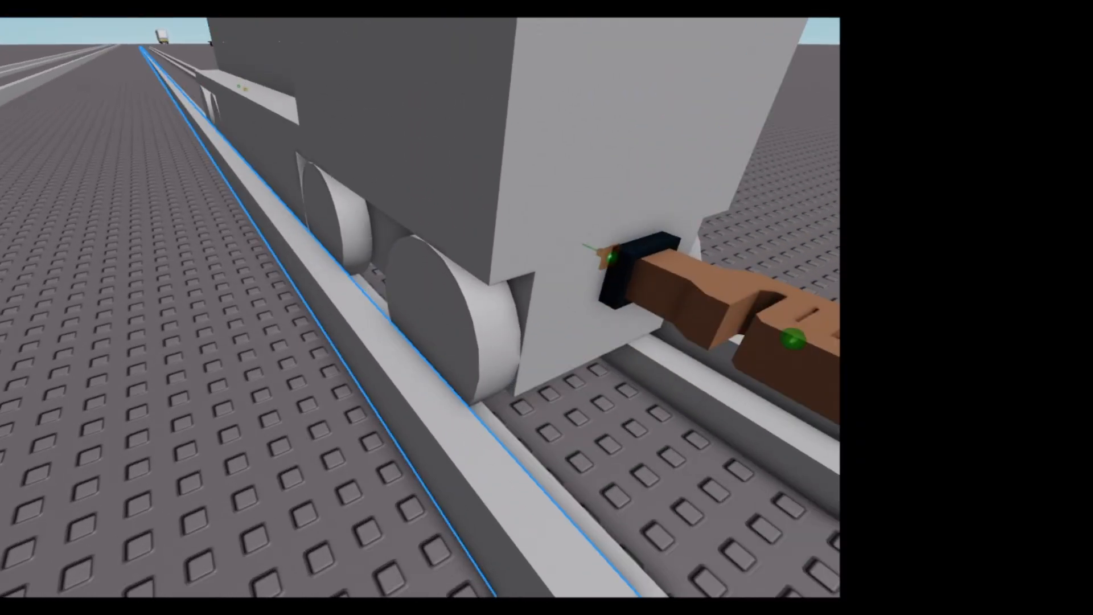
{"action": "key", "text": "ctrl+3"}
{"action": "right_click_drag", "start_coordinate": [387, 359], "coordinate": [133, 296]}
{"action": "key", "text": "w"}
{"action": "left_click_drag", "start_coordinate": [355, 344], "coordinate": [363, 343]}
{"action": "key", "text": "a"}
{"action": "left_click", "coordinate": [549, 342]}
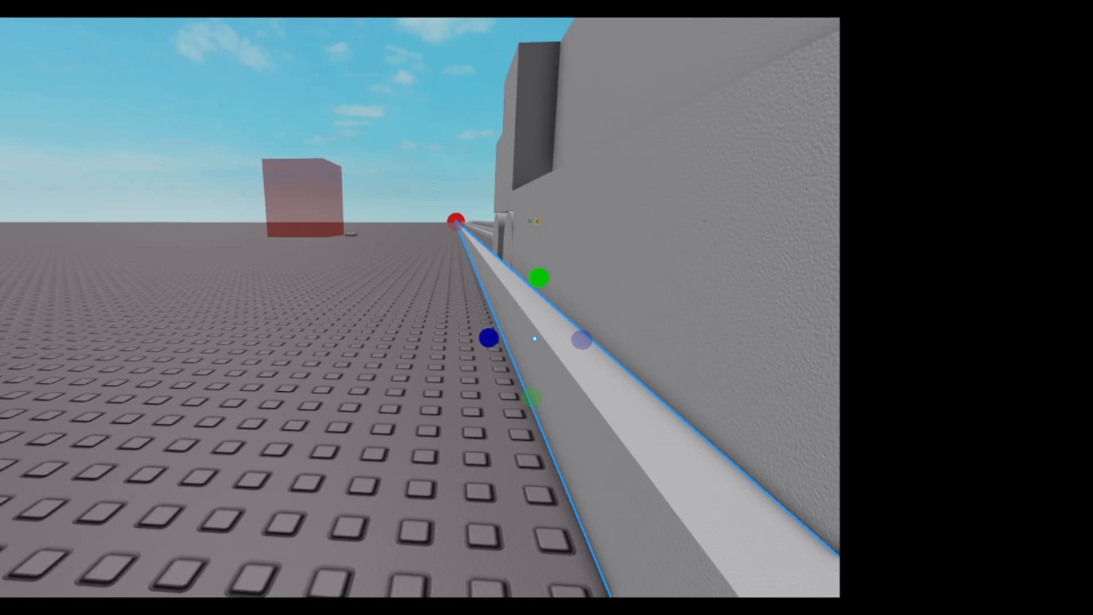
{"action": "left_click_drag", "start_coordinate": [581, 340], "coordinate": [574, 338]}
{"action": "left_click", "coordinate": [455, 342]}
Step: Select the red cube together with the small grey block beside it and shift both across the baseplate
{"action": "key", "text": "d"}
{"action": "key", "text": "s"}
{"action": "right_click_drag", "start_coordinate": [342, 342], "coordinate": [361, 330]}
{"action": "key", "text": "w"}
{"action": "left_click", "coordinate": [342, 356]}
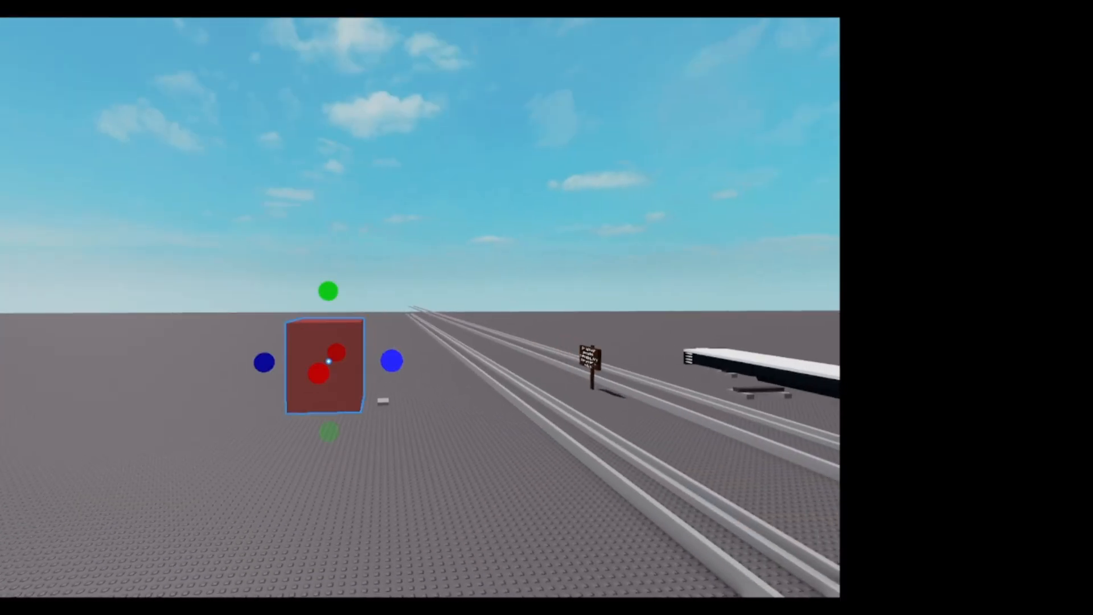
{"action": "left_click_drag", "start_coordinate": [382, 401], "coordinate": [373, 515], "text": "ctrl"}
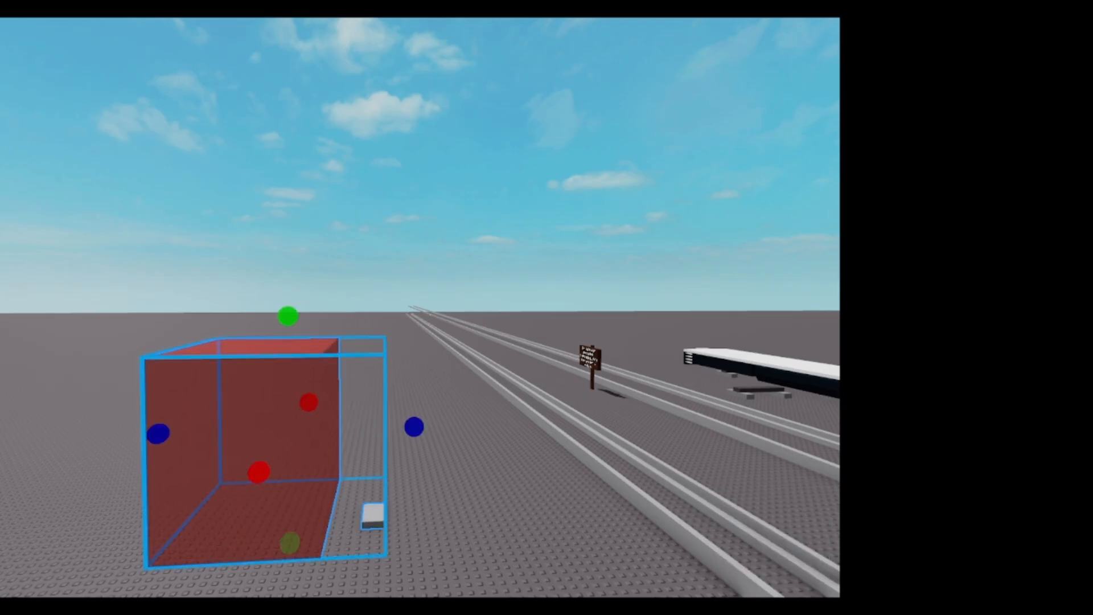
{"action": "left_click", "coordinate": [432, 478]}
Step: Carry the small grey block from the red cube to the train and place it against the side of the locomotive's frame
{"action": "right_click_drag", "start_coordinate": [433, 479], "coordinate": [319, 575]}
{"action": "key", "text": "w"}
{"action": "right_click_drag", "start_coordinate": [296, 435], "coordinate": [313, 438]}
{"action": "key", "text": "w"}
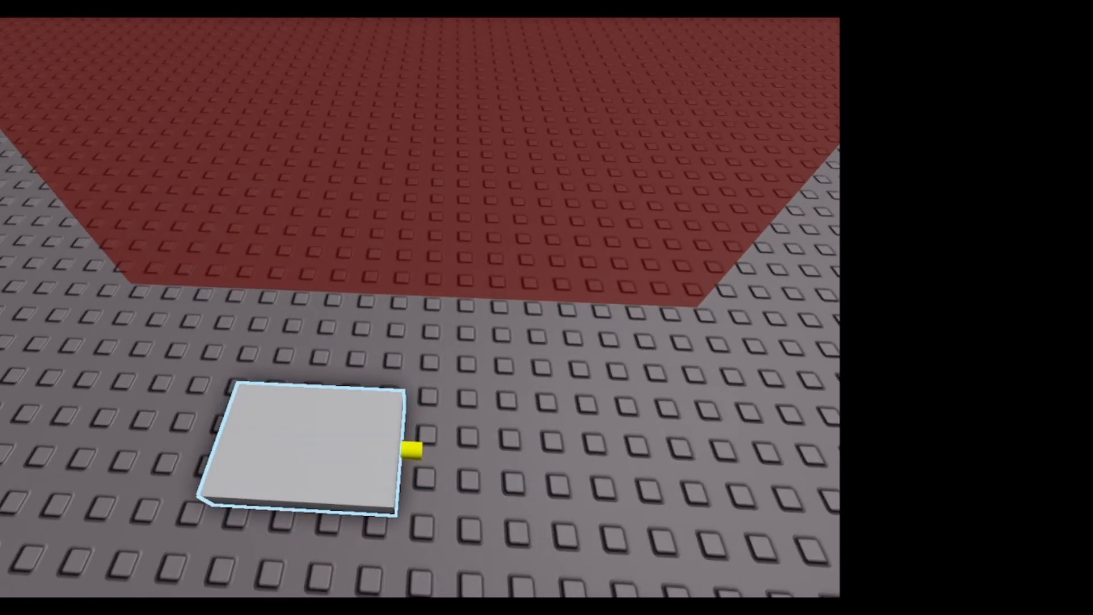
{"action": "left_click_drag", "start_coordinate": [313, 440], "coordinate": [330, 427]}
{"action": "right_click_drag", "start_coordinate": [315, 432], "coordinate": [330, 427]}
{"action": "left_click_drag", "start_coordinate": [330, 427], "coordinate": [356, 431]}
{"action": "right_click_drag", "start_coordinate": [330, 427], "coordinate": [355, 431]}
{"action": "left_click_drag", "start_coordinate": [356, 431], "coordinate": [359, 434]}
{"action": "right_click_drag", "start_coordinate": [356, 431], "coordinate": [359, 433]}
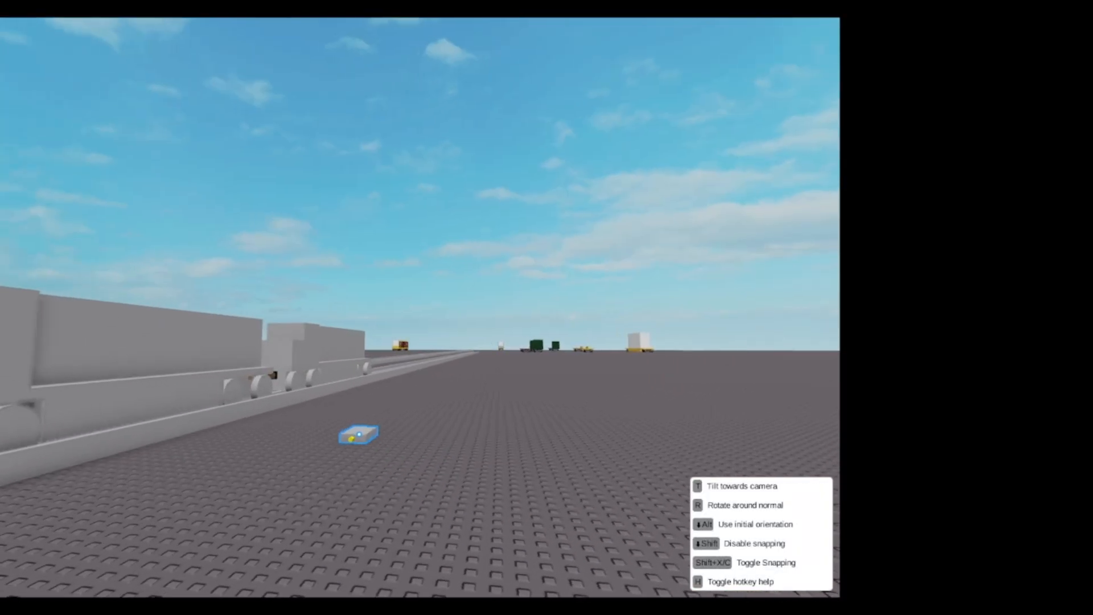
{"action": "left_click_drag", "start_coordinate": [359, 434], "coordinate": [370, 426]}
{"action": "right_click_drag", "start_coordinate": [359, 434], "coordinate": [370, 426]}
{"action": "key", "text": "w"}
{"action": "left_click_drag", "start_coordinate": [370, 426], "coordinate": [228, 328]}
{"action": "key", "text": "a"}
{"action": "right_click_drag", "start_coordinate": [229, 327], "coordinate": [305, 319]}
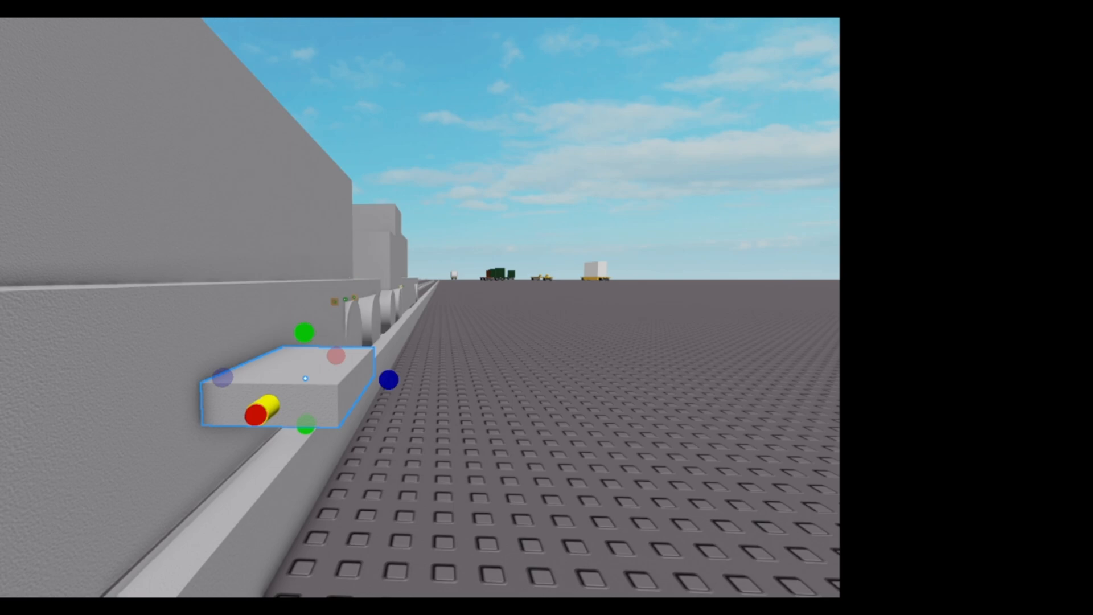
Step: Weld the small grey block to the side of the locomotive's lower frame
{"action": "left_click", "coordinate": [350, 8]}
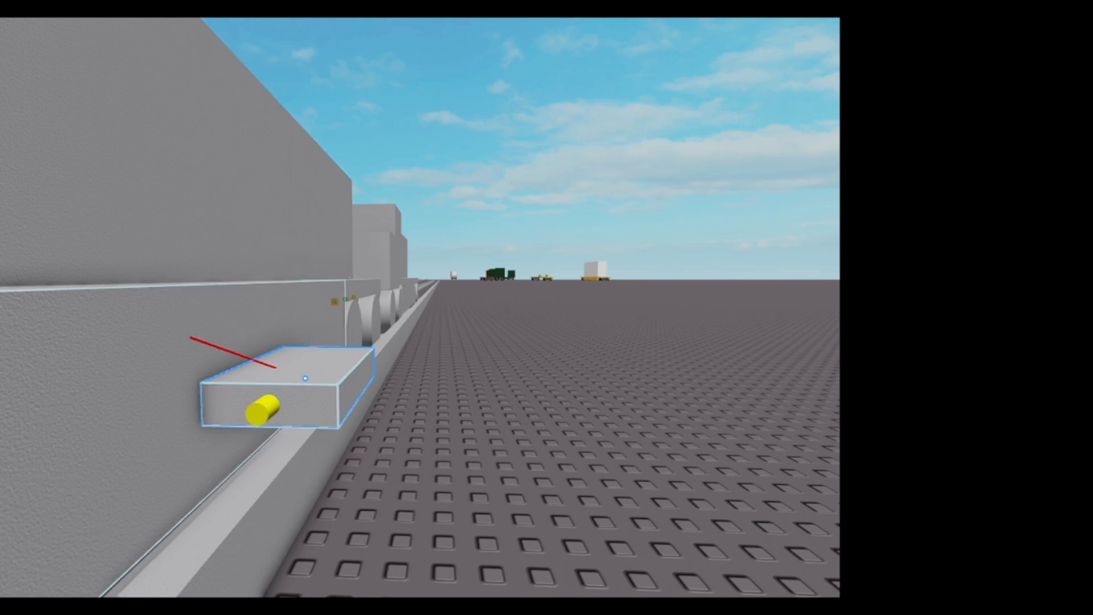
{"action": "left_click", "coordinate": [190, 336]}
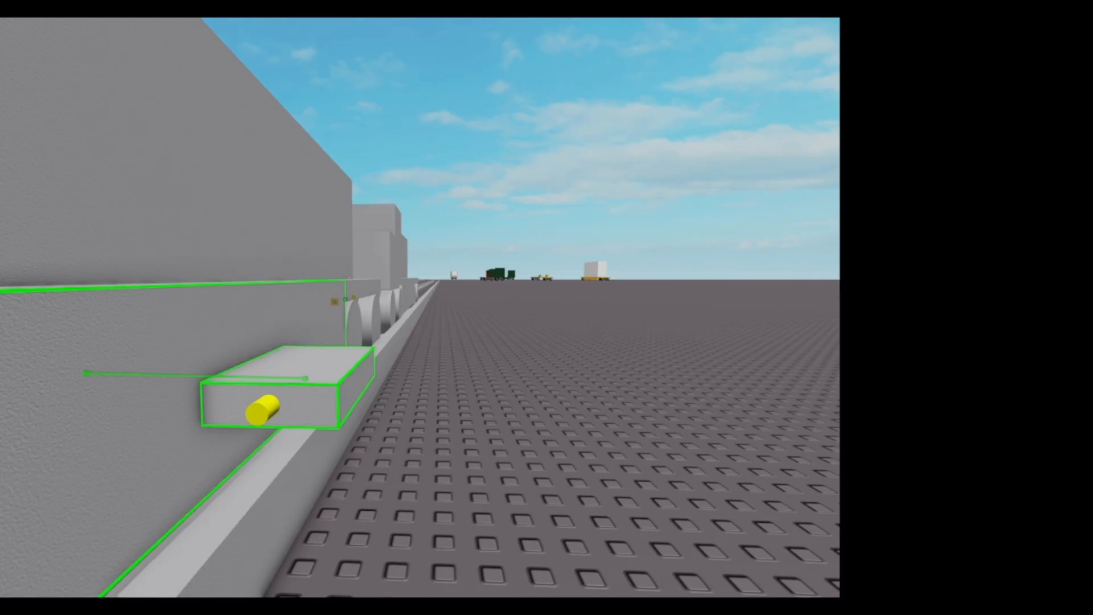
{"action": "left_click", "coordinate": [287, 382]}
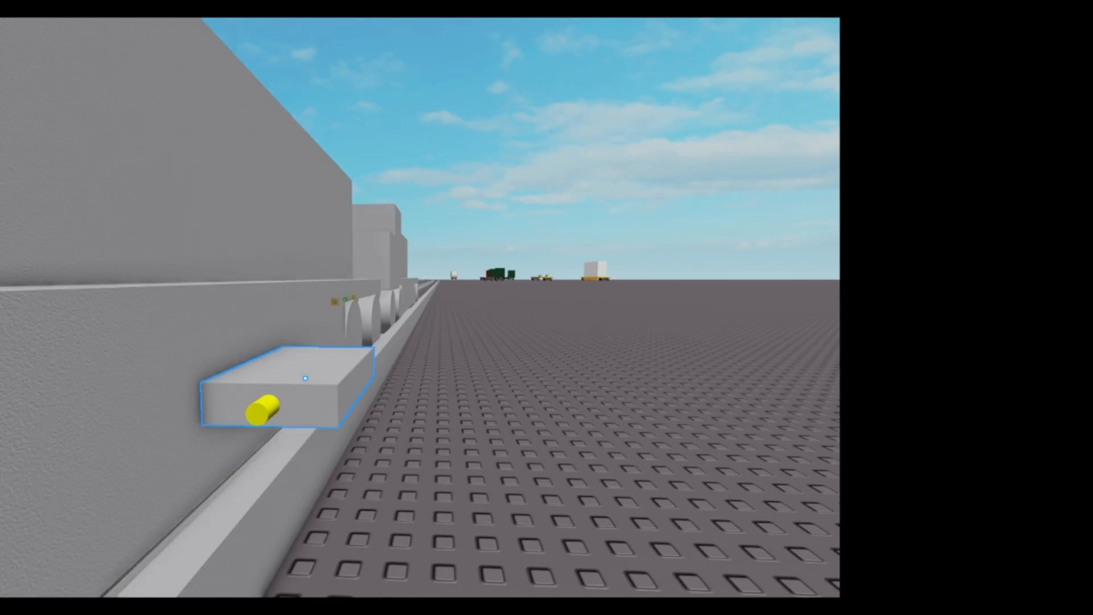
Step: Slide the small grey block sideways into the locomotive's frame and delete it
{"action": "key", "text": "ctrl+2"}
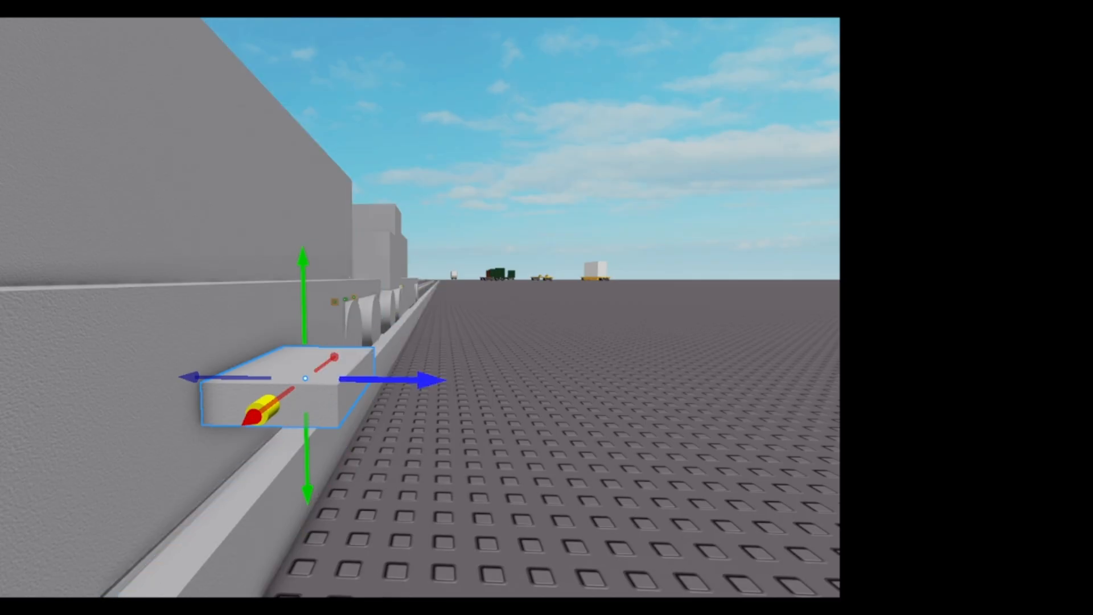
{"action": "left_click_drag", "start_coordinate": [239, 377], "coordinate": [44, 377]}
{"action": "key", "text": "Delete"}
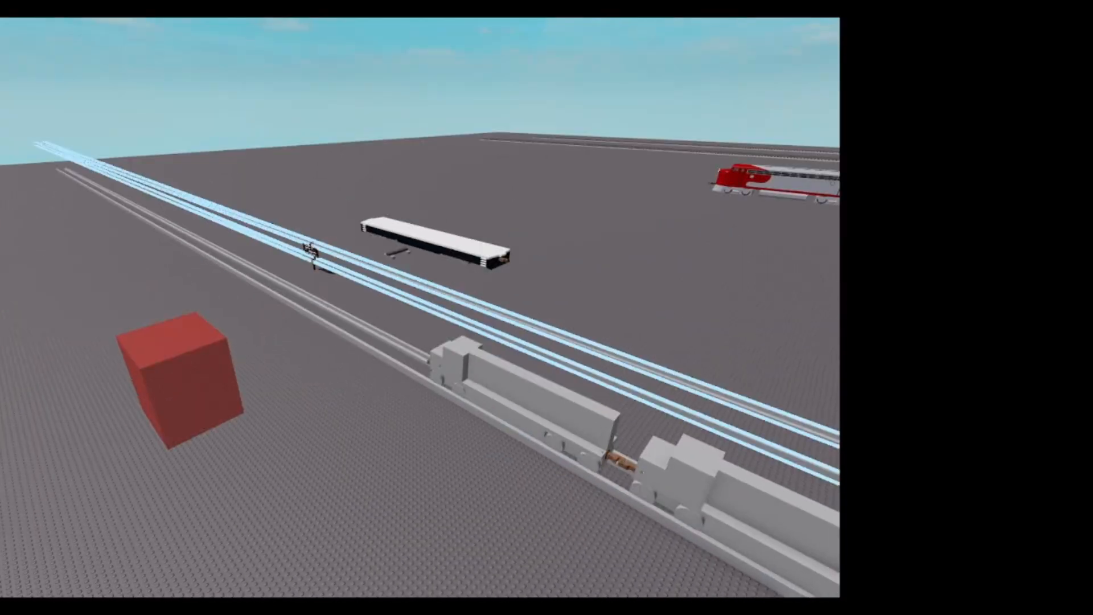
Step: Duplicate the rear locomotive with its couplers and place the copy behind it on the rails with the couplers meeting
{"action": "left_click", "coordinate": [525, 403]}
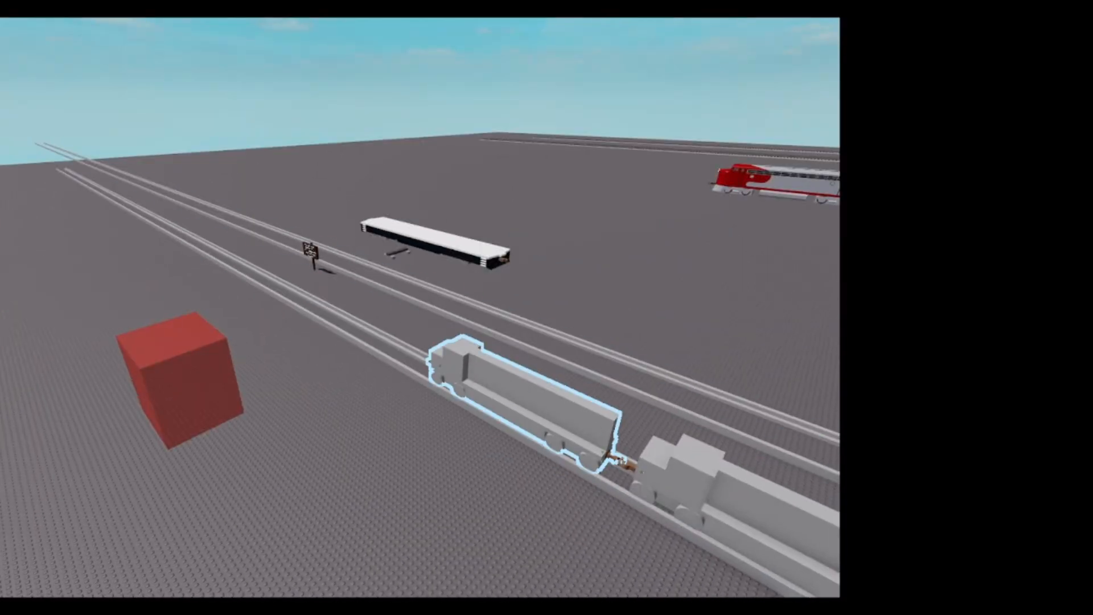
{"action": "scroll", "coordinate": [557, 399], "scroll_direction": "up", "scroll_amount": 3}
{"action": "left_click", "coordinate": [569, 398]}
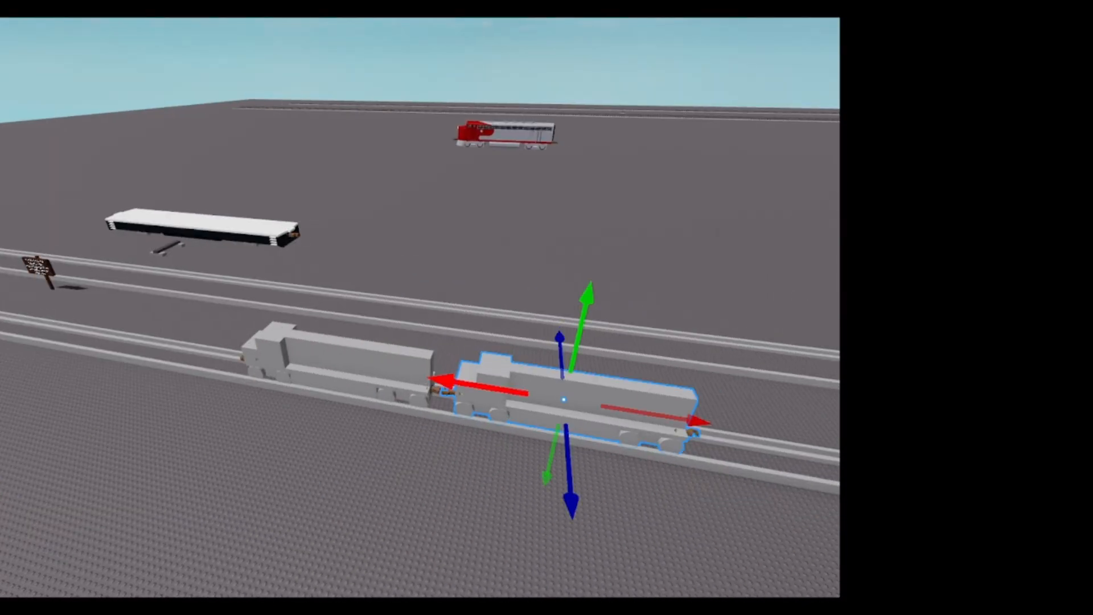
{"action": "key", "text": "ctrl+d"}
{"action": "left_click_drag", "start_coordinate": [446, 381], "coordinate": [444, 380]}
{"action": "right_click_drag", "start_coordinate": [444, 380], "coordinate": [444, 380]}
{"action": "left_click_drag", "start_coordinate": [444, 381], "coordinate": [444, 387]}
{"action": "right_click_drag", "start_coordinate": [444, 380], "coordinate": [444, 387]}
{"action": "mouse_move", "coordinate": [447, 388]}
{"action": "left_mouse_down"}
{"action": "mouse_move", "coordinate": [434, 402]}
{"action": "mouse_move", "coordinate": [455, 401]}
{"action": "left_mouse_up"}
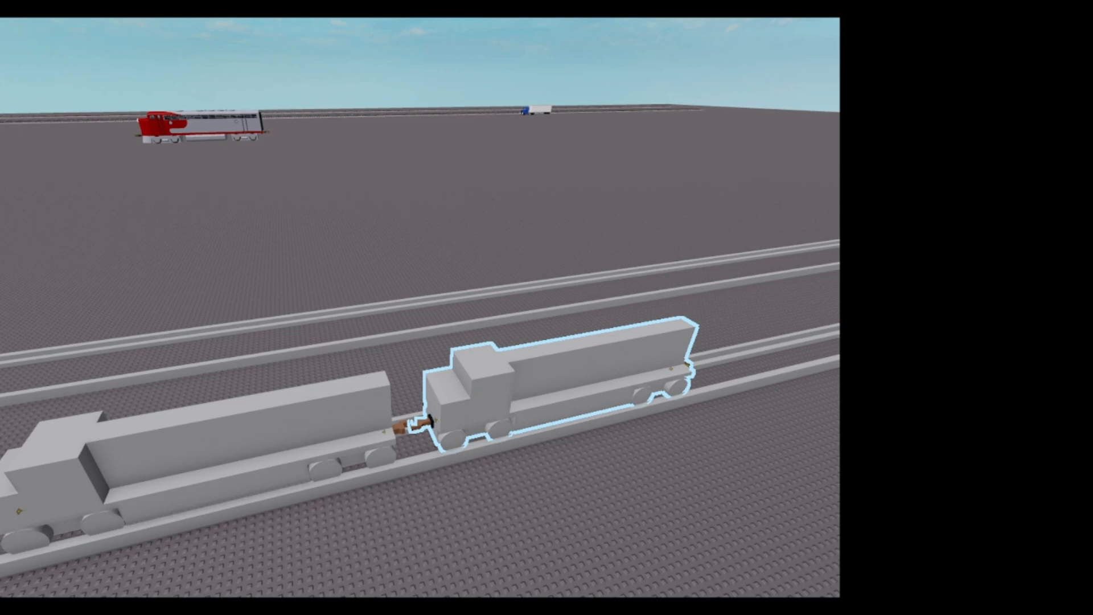
Step: Select the two rearmost locomotives together and place a duplicated pair behind them on the track to form a five-unit train
{"action": "left_click", "coordinate": [307, 434], "text": "ctrl"}
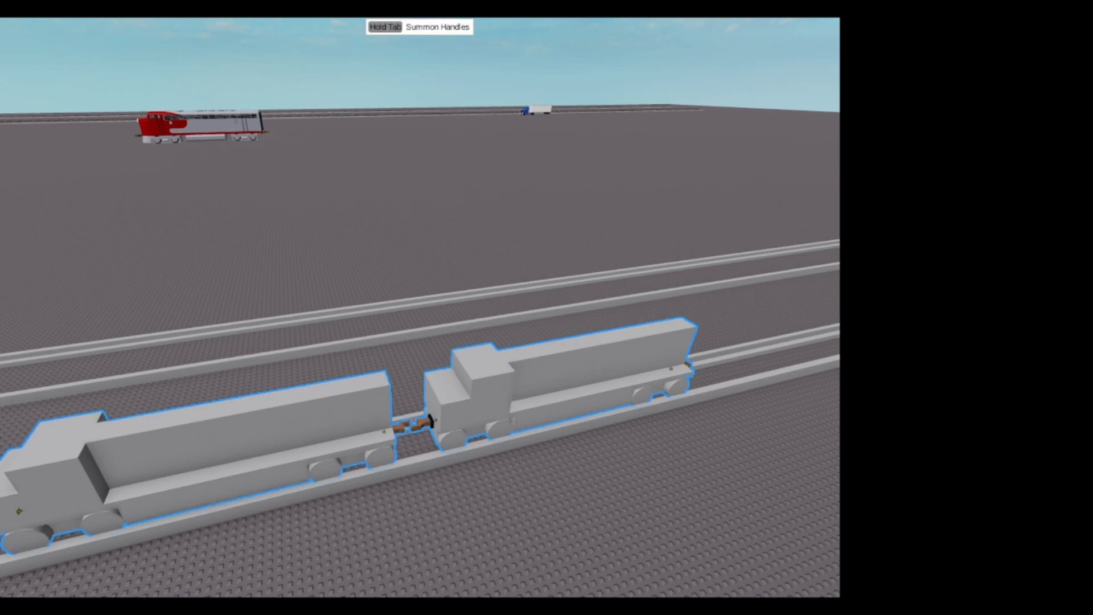
{"action": "right_click_drag", "start_coordinate": [308, 434], "coordinate": [219, 423]}
{"action": "left_click_drag", "start_coordinate": [367, 312], "coordinate": [361, 444]}
{"action": "right_click_drag", "start_coordinate": [374, 321], "coordinate": [361, 444]}
{"action": "left_click_drag", "start_coordinate": [361, 444], "coordinate": [395, 461]}
{"action": "right_click_drag", "start_coordinate": [361, 445], "coordinate": [395, 461]}
{"action": "left_click_drag", "start_coordinate": [395, 461], "coordinate": [289, 467]}
{"action": "left_click", "coordinate": [322, 371]}
{"action": "scroll", "coordinate": [323, 371], "scroll_direction": "down", "scroll_amount": 6}
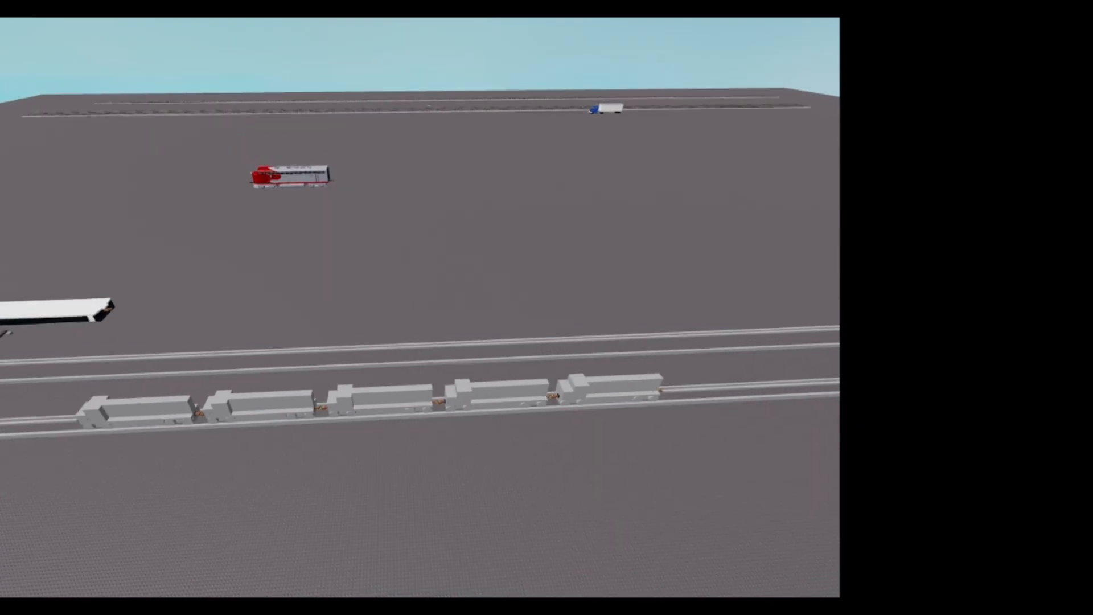
Step: Move the red cube onto the track in front of the lead locomotive and undo the last extra shift
{"action": "right_click_drag", "start_coordinate": [322, 371], "coordinate": [227, 387]}
{"action": "scroll", "coordinate": [308, 375], "scroll_direction": "up", "scroll_amount": 5}
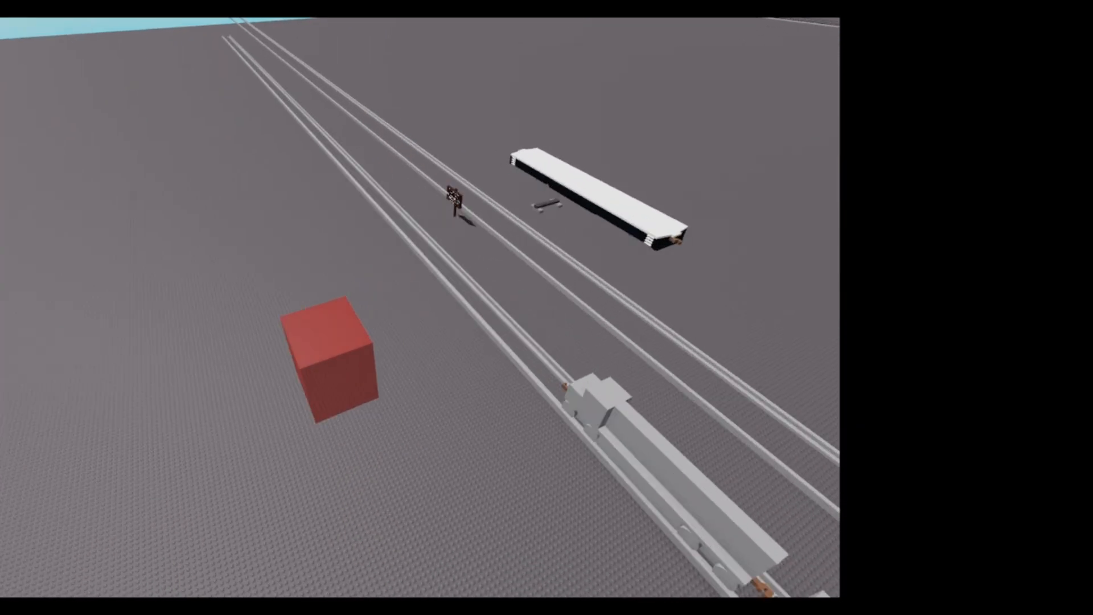
{"action": "left_click_drag", "start_coordinate": [307, 375], "coordinate": [532, 346]}
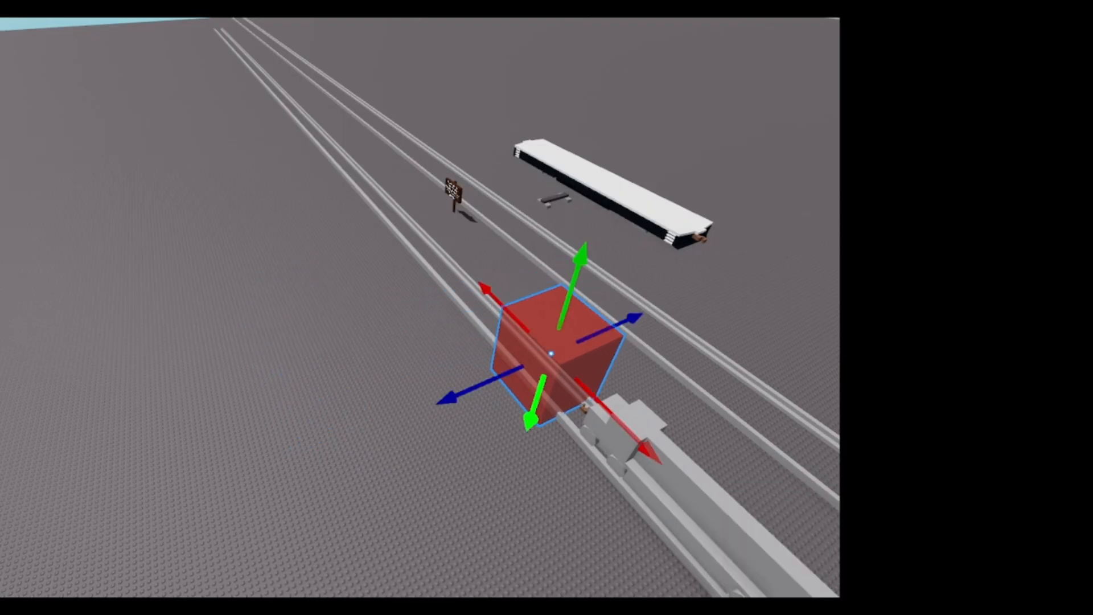
{"action": "scroll", "coordinate": [532, 347], "scroll_direction": "up", "scroll_amount": 5}
{"action": "right_click_drag", "start_coordinate": [533, 347], "coordinate": [615, 250]}
{"action": "scroll", "coordinate": [532, 346], "scroll_direction": "up", "scroll_amount": 4}
{"action": "scroll", "coordinate": [532, 347], "scroll_direction": "down", "scroll_amount": 2}
{"action": "left_click_drag", "start_coordinate": [336, 439], "coordinate": [188, 455]}
{"action": "key", "text": "ctrl+z"}
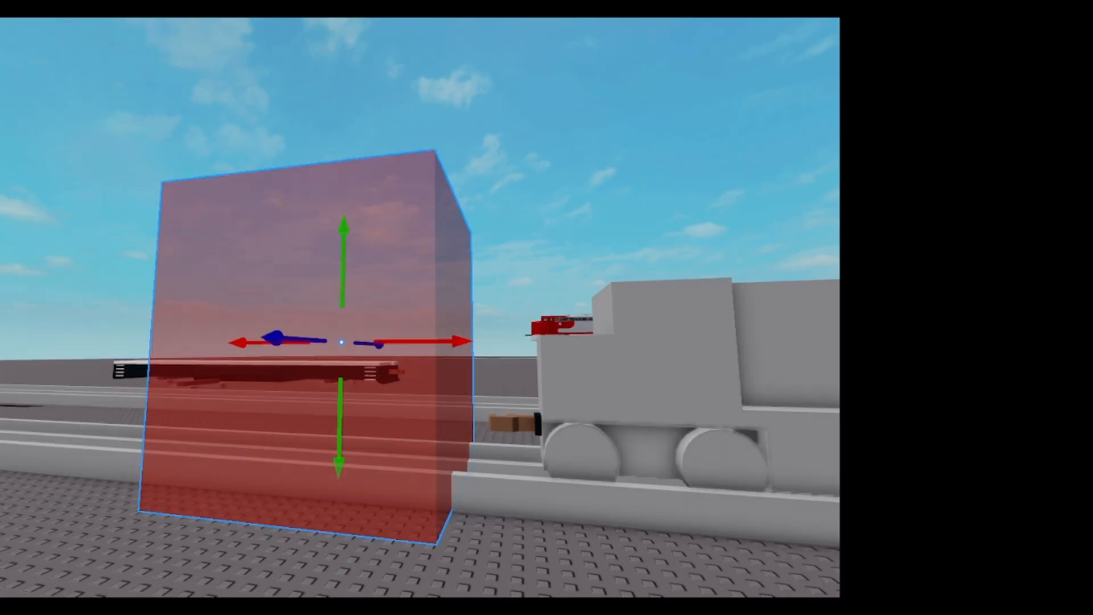
Step: Raise the red cube about 2.94 studs, bring it up to the lead locomotive's front coupler and weld it there
{"action": "left_click_drag", "start_coordinate": [344, 251], "coordinate": [345, 210]}
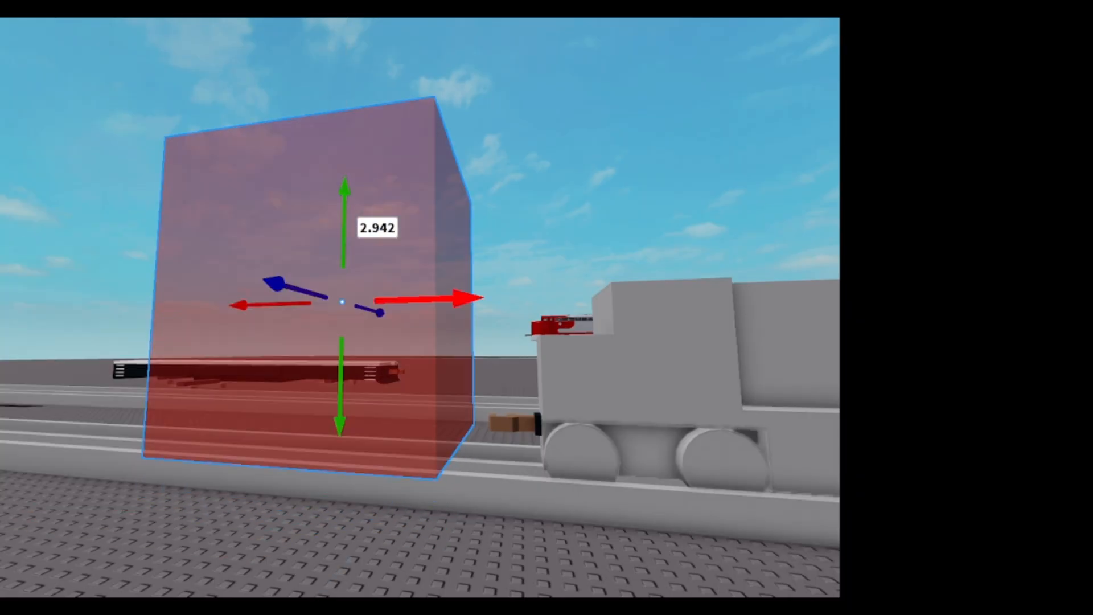
{"action": "left_click_drag", "start_coordinate": [453, 298], "coordinate": [475, 298]}
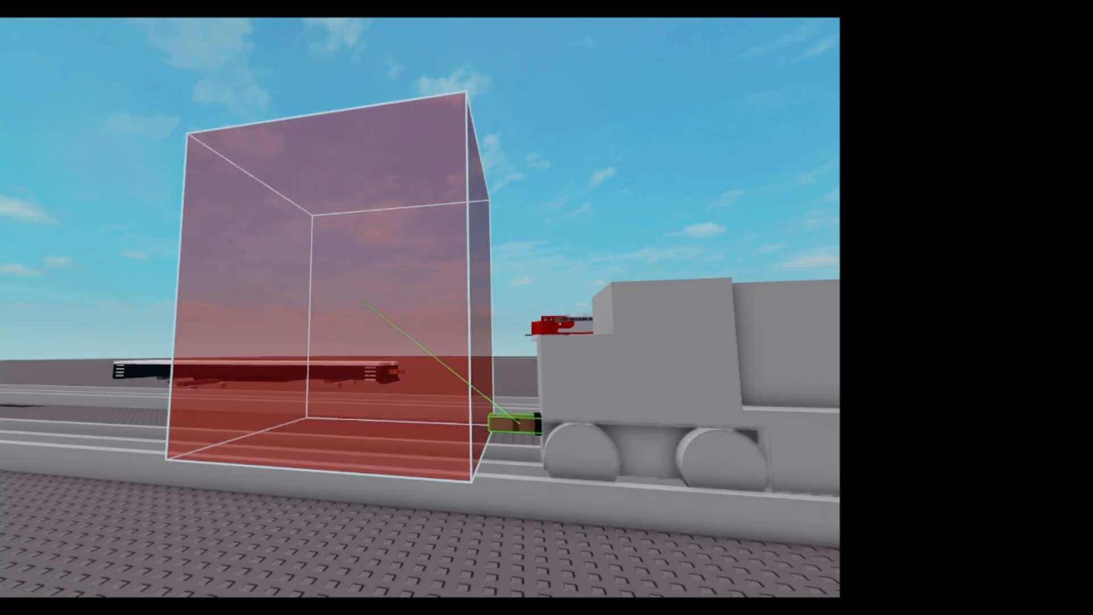
{"action": "key", "text": "d"}
{"action": "key", "text": "s"}
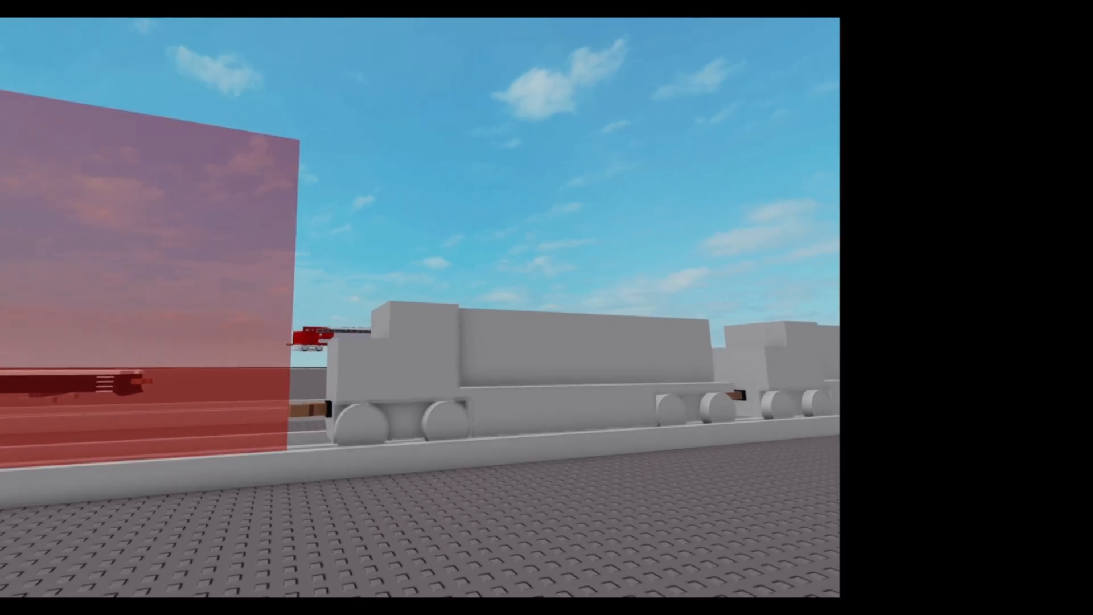
{"action": "key", "text": "w"}
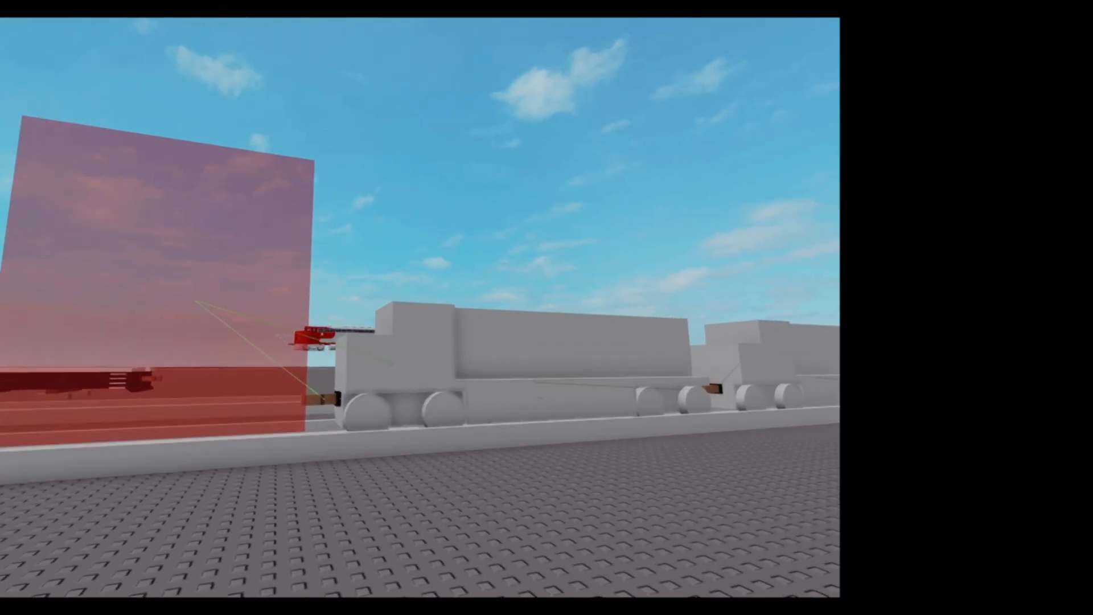
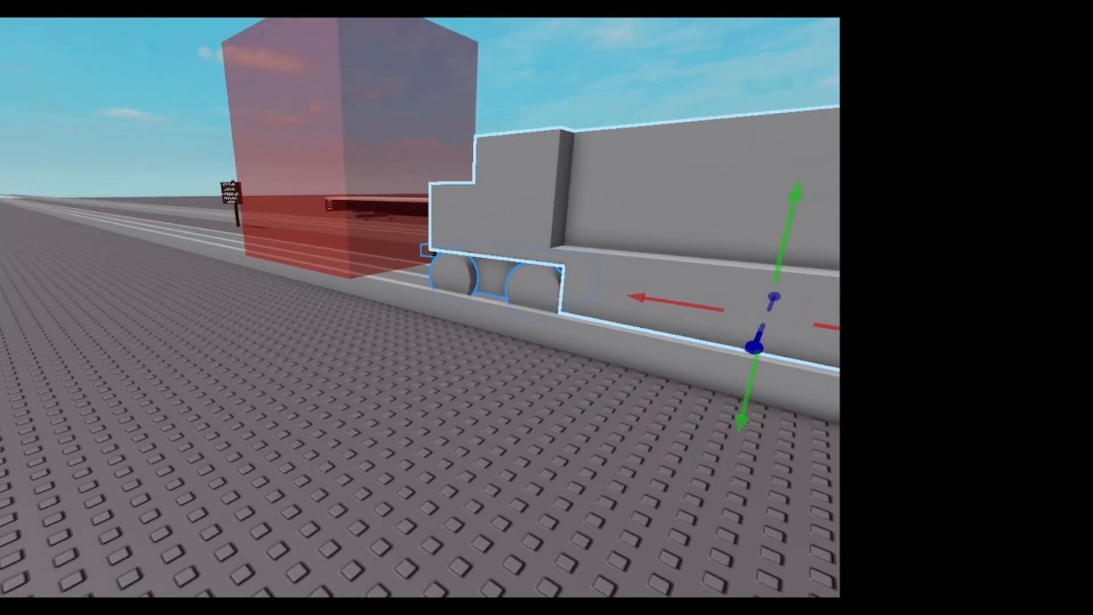
Step: Group the red cube with the lead locomotive into one unit and clear the selection
{"action": "left_click", "coordinate": [350, 165], "text": "ctrl"}
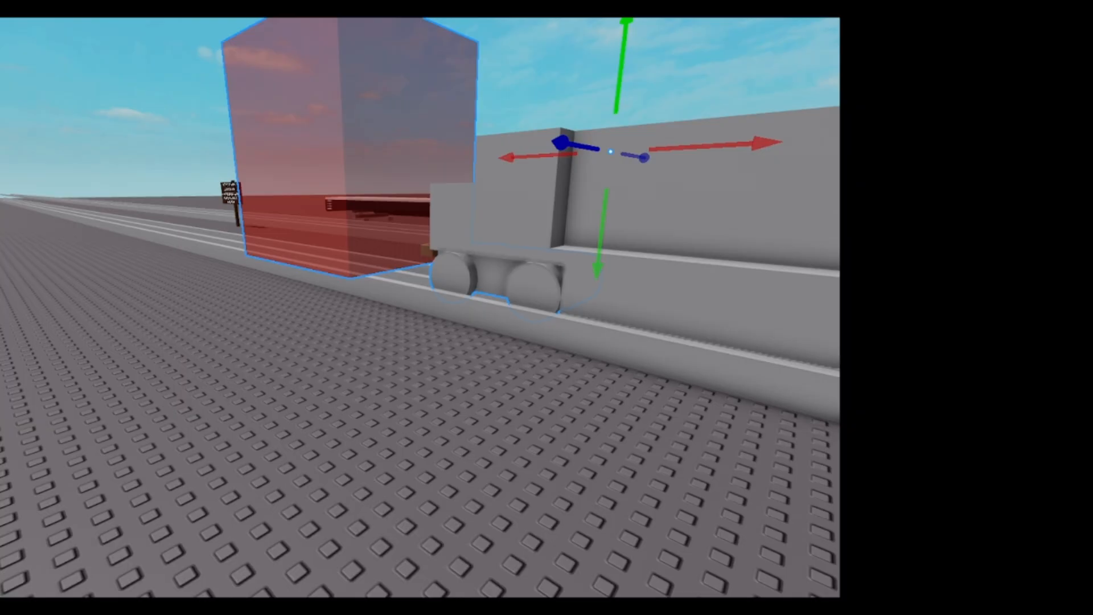
{"action": "right_click_drag", "start_coordinate": [433, 177], "coordinate": [570, 197]}
{"action": "left_click", "coordinate": [530, 176]}
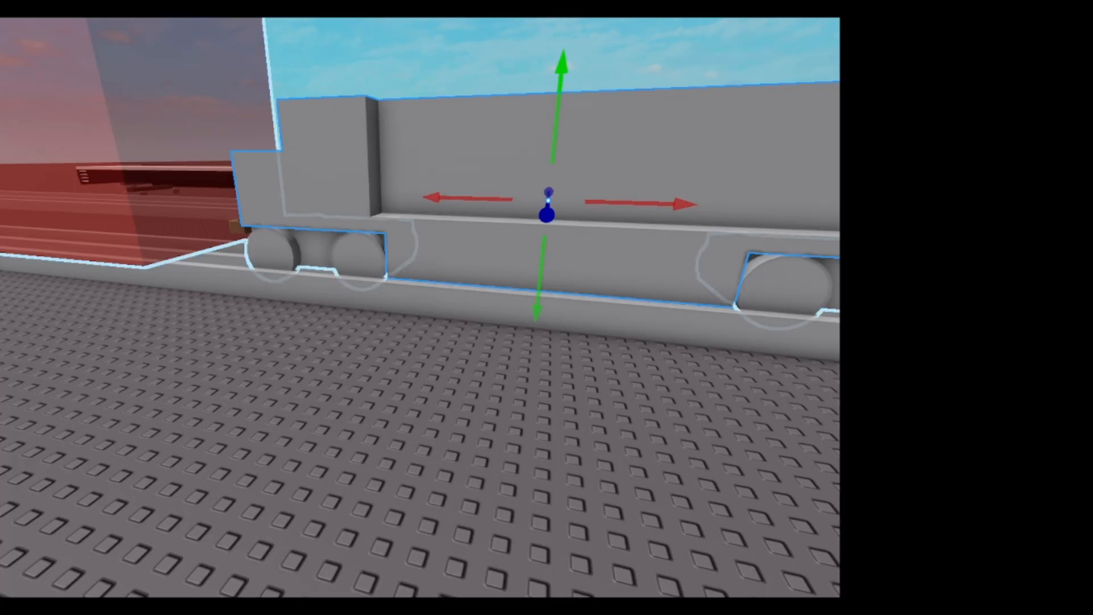
{"action": "mouse_move", "coordinate": [538, 285]}
{"action": "left_mouse_down"}
{"action": "mouse_move", "coordinate": [537, 245]}
{"action": "mouse_move", "coordinate": [538, 284]}
{"action": "left_mouse_up"}
{"action": "left_click", "coordinate": [538, 352]}
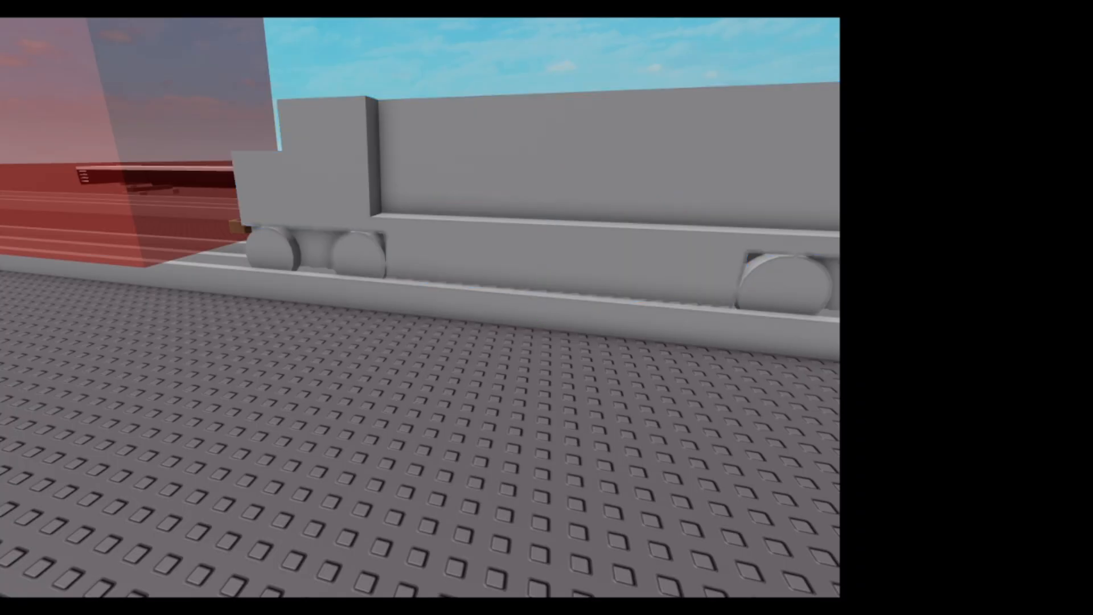
Step: Duplicate the lead locomotive together with its red cube and slide the copy about 29.5 studs back along the track
{"action": "key", "text": "a"}
{"action": "right_click_drag", "start_coordinate": [538, 353], "coordinate": [615, 353]}
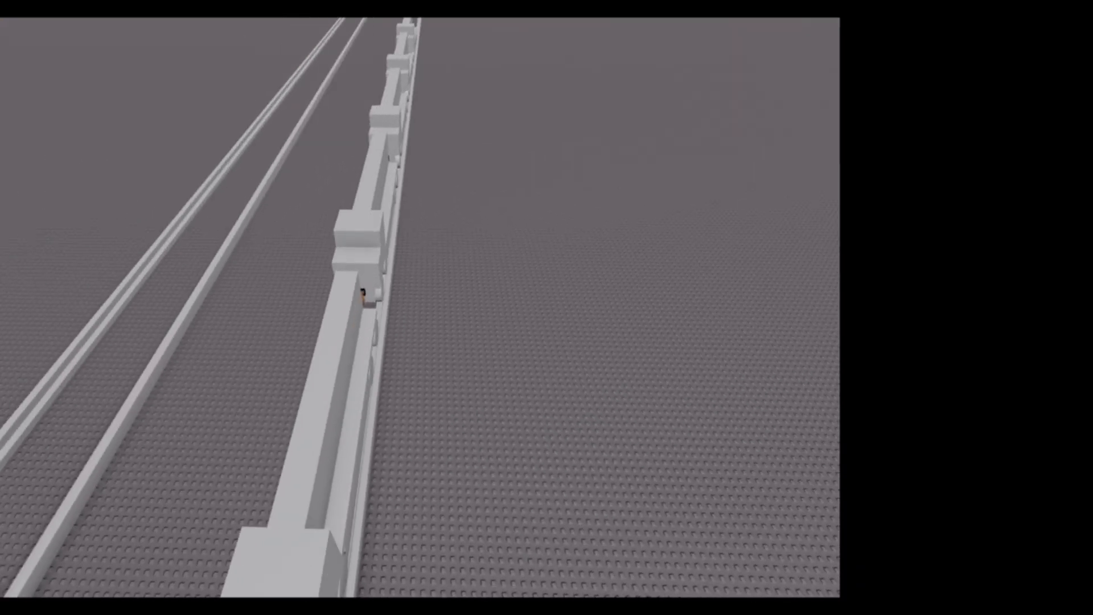
{"action": "left_click", "coordinate": [333, 398]}
{"action": "key", "text": "Escape"}
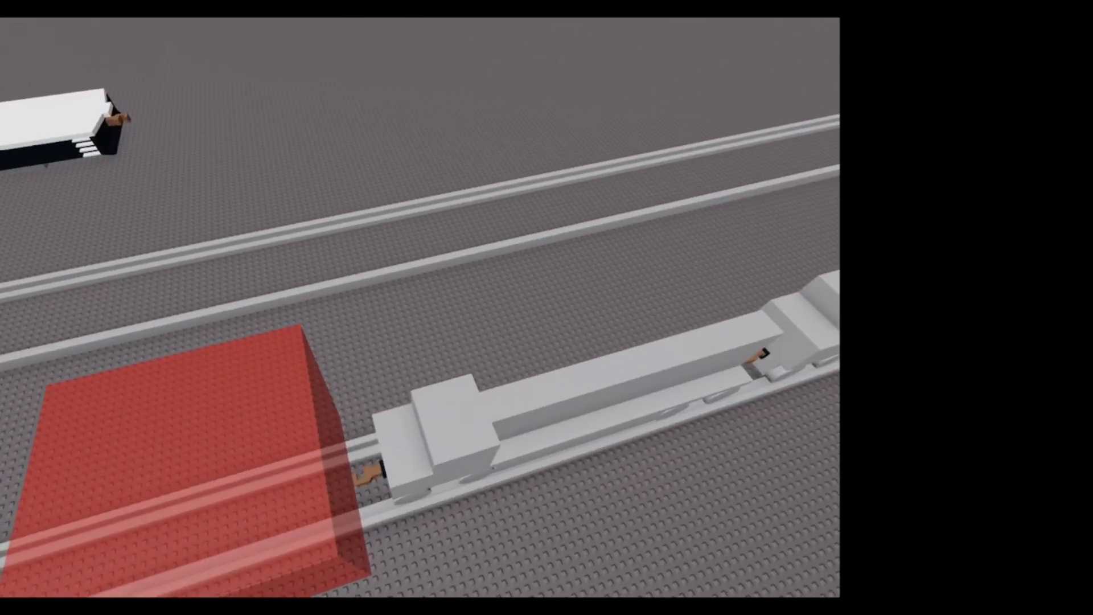
{"action": "left_click", "coordinate": [575, 398]}
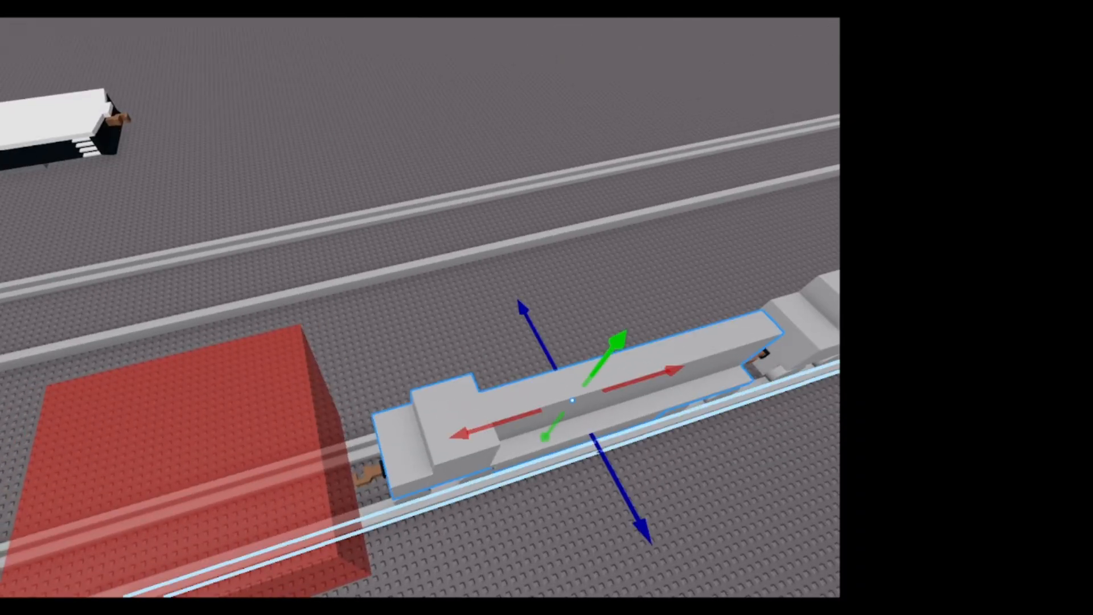
{"action": "left_click", "coordinate": [456, 407]}
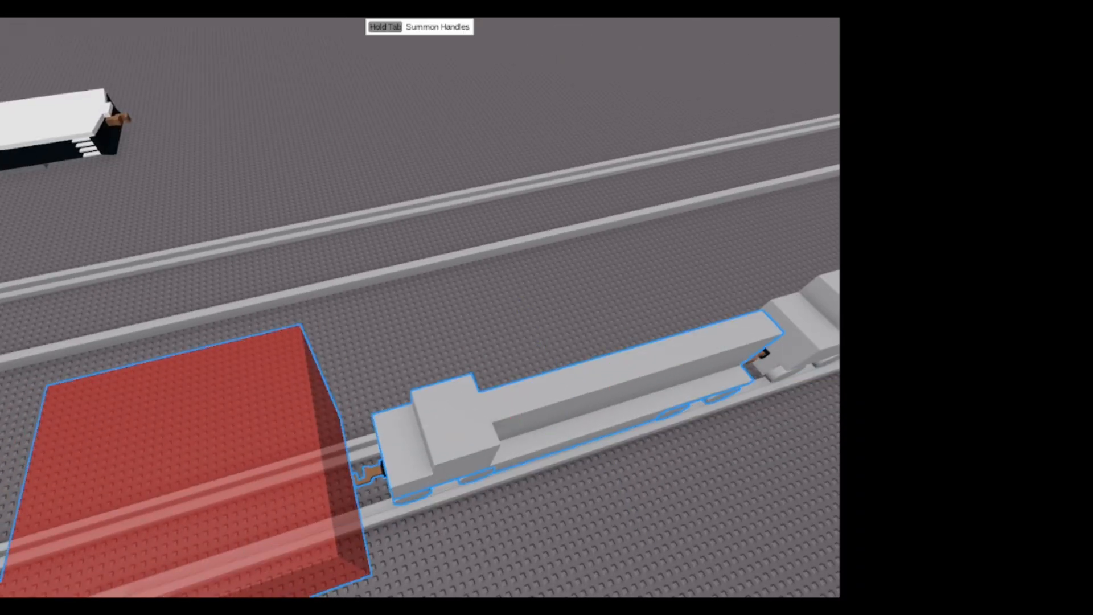
{"action": "key", "text": "Tab"}
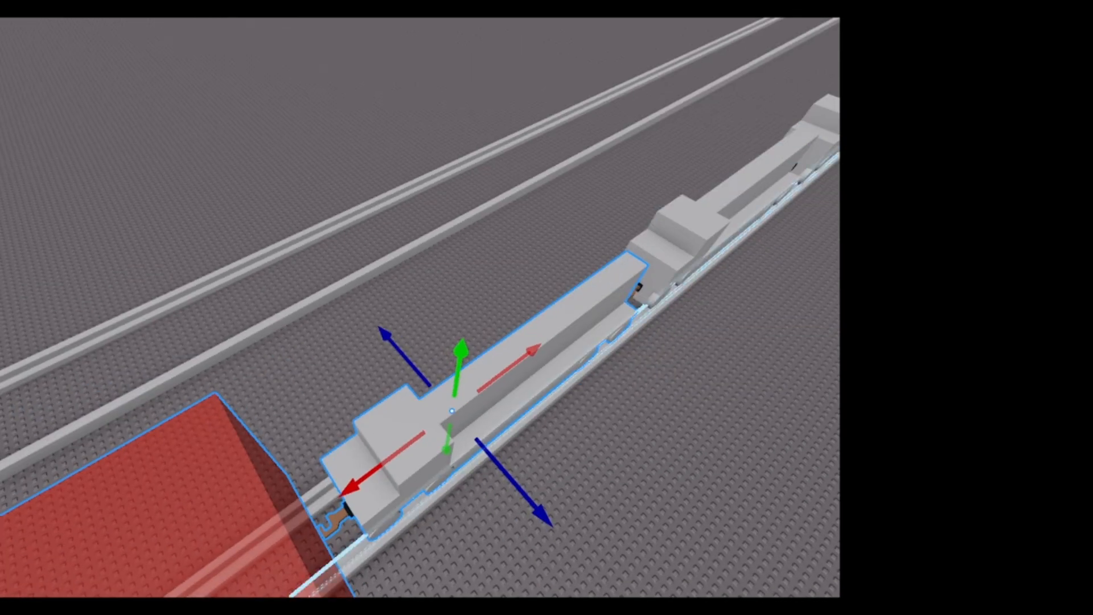
{"action": "key", "text": "ctrl+d"}
{"action": "left_click_drag", "start_coordinate": [536, 346], "coordinate": [697, 227]}
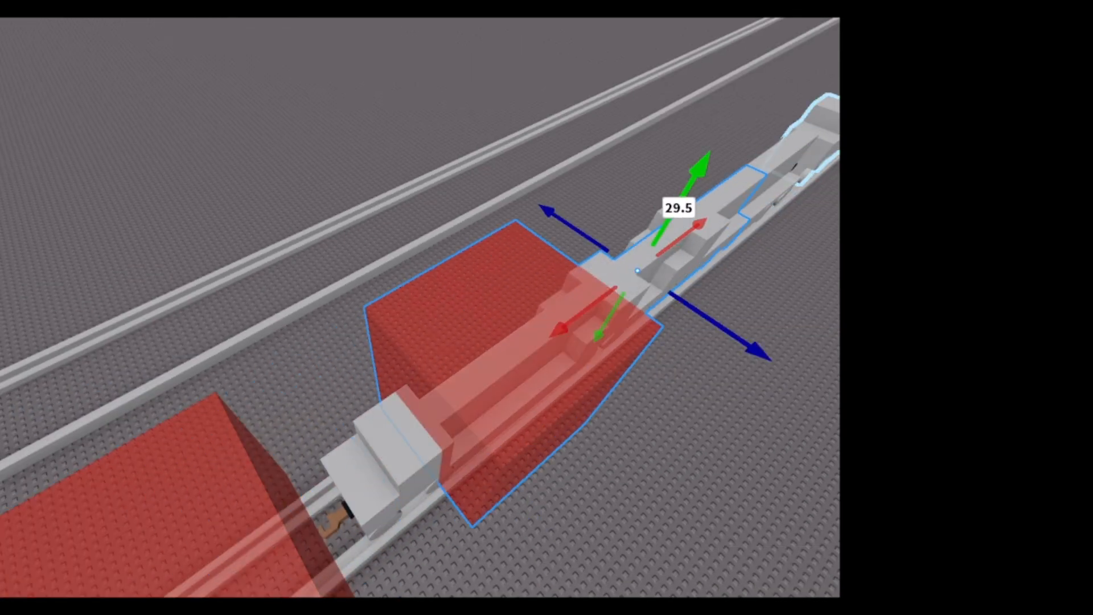
Step: Delete the old second locomotive and remove the duplicated red cube from the copied unit
{"action": "left_click", "coordinate": [779, 157]}
{"action": "key", "text": "Delete"}
{"action": "left_click", "coordinate": [715, 199]}
{"action": "key", "text": "d"}
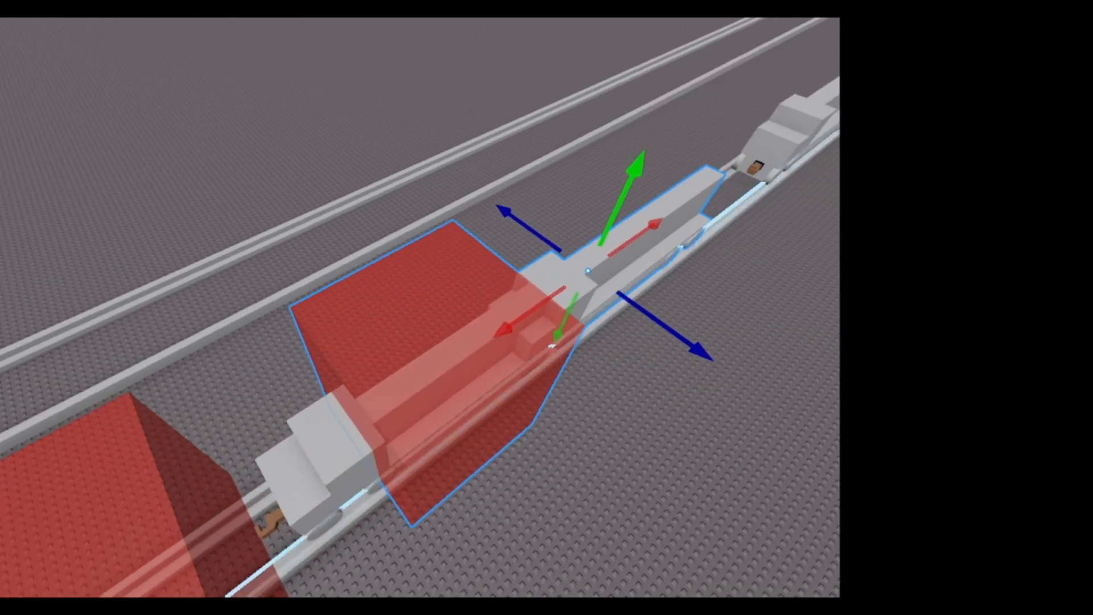
{"action": "left_click", "coordinate": [217, 342], "text": "alt"}
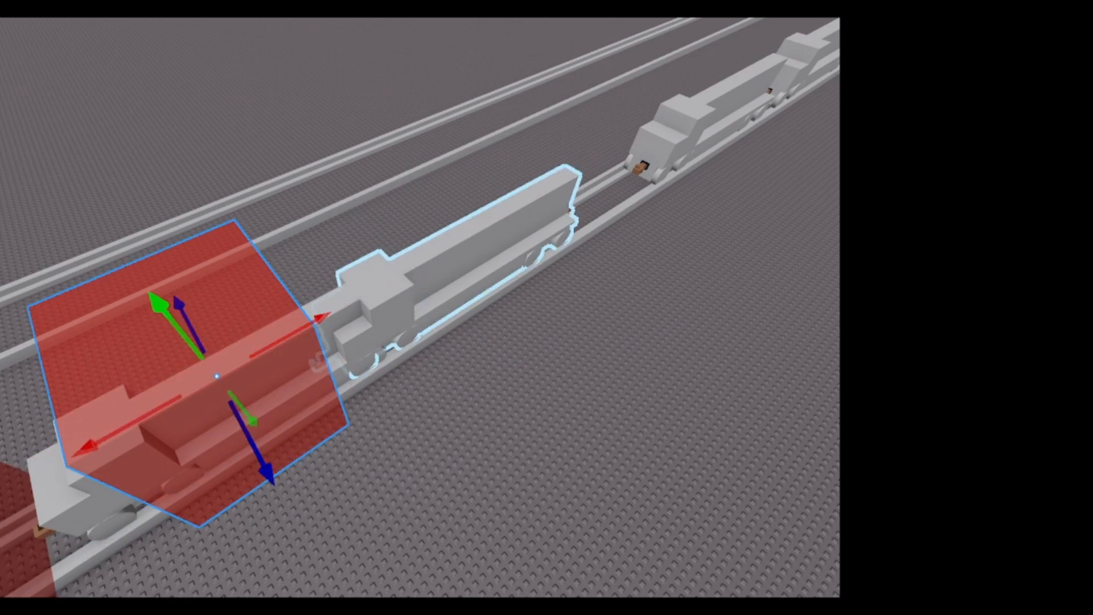
{"action": "key", "text": "Delete"}
Step: Slide the copied locomotive 16 studs back along the track, and shift it a further 2.5 studs away from the lead unit
{"action": "left_click", "coordinate": [461, 256]}
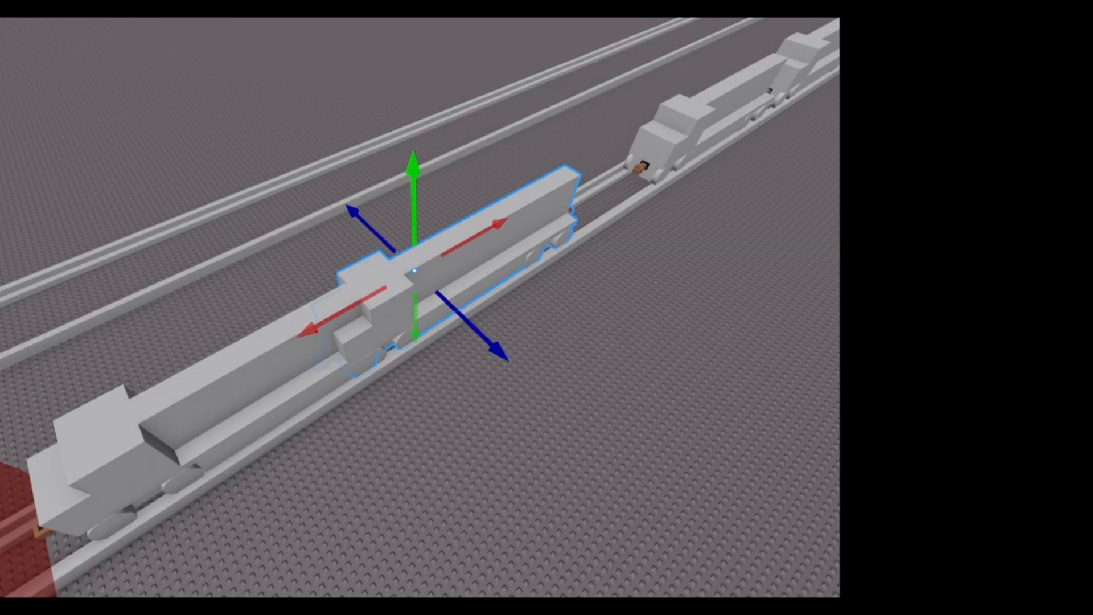
{"action": "left_click_drag", "start_coordinate": [500, 224], "coordinate": [601, 193]}
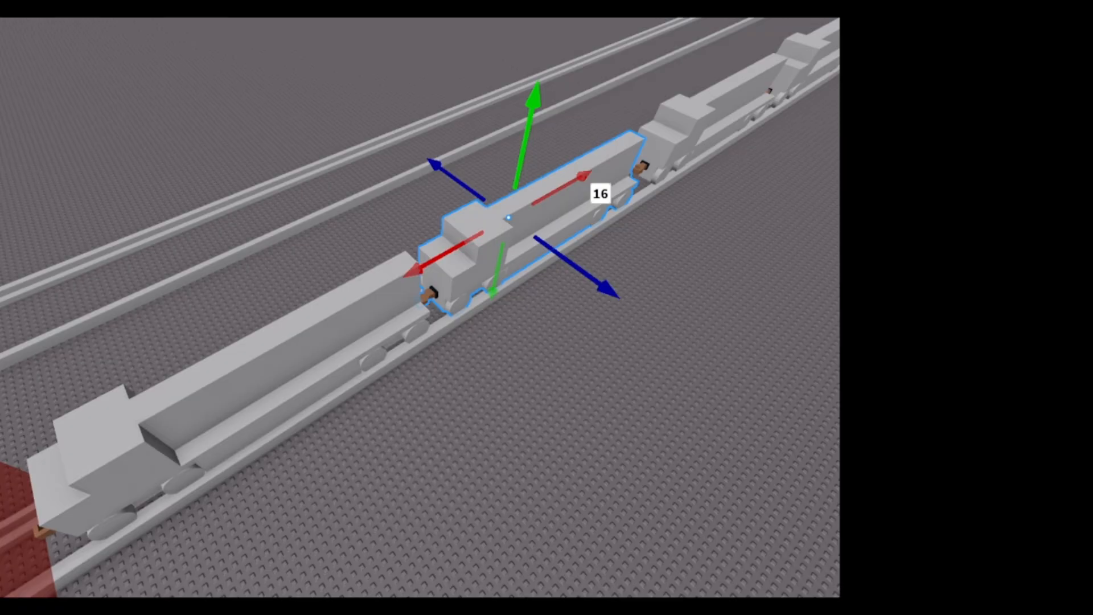
{"action": "mouse_move", "coordinate": [530, 336]}
{"action": "right_mouse_down"}
{"action": "mouse_move", "coordinate": [484, 333]}
{"action": "mouse_move", "coordinate": [515, 327]}
{"action": "right_mouse_up"}
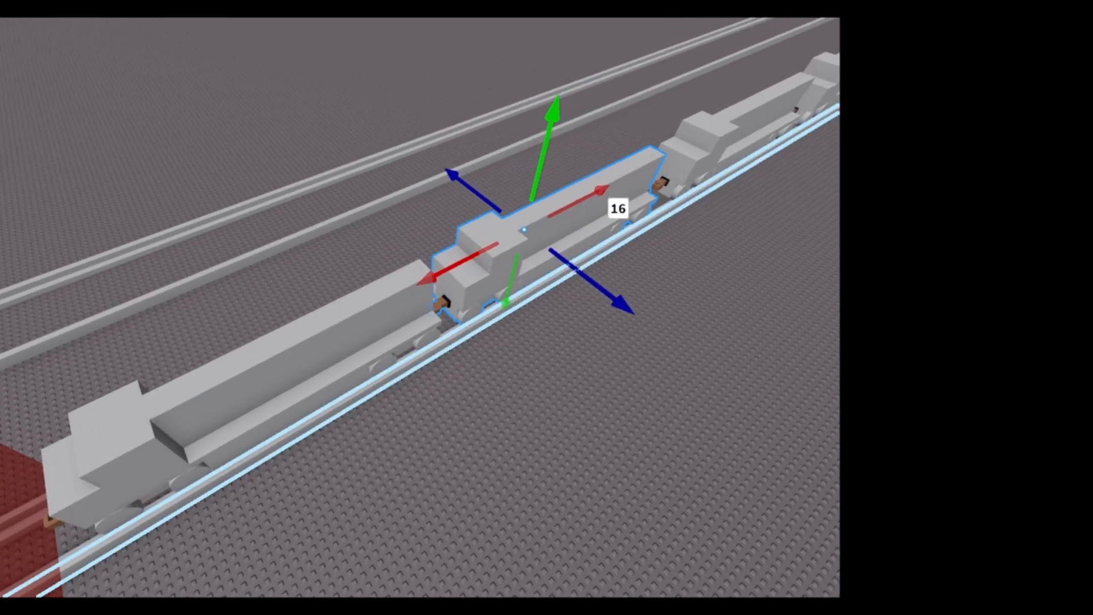
{"action": "left_click_drag", "start_coordinate": [430, 279], "coordinate": [450, 267]}
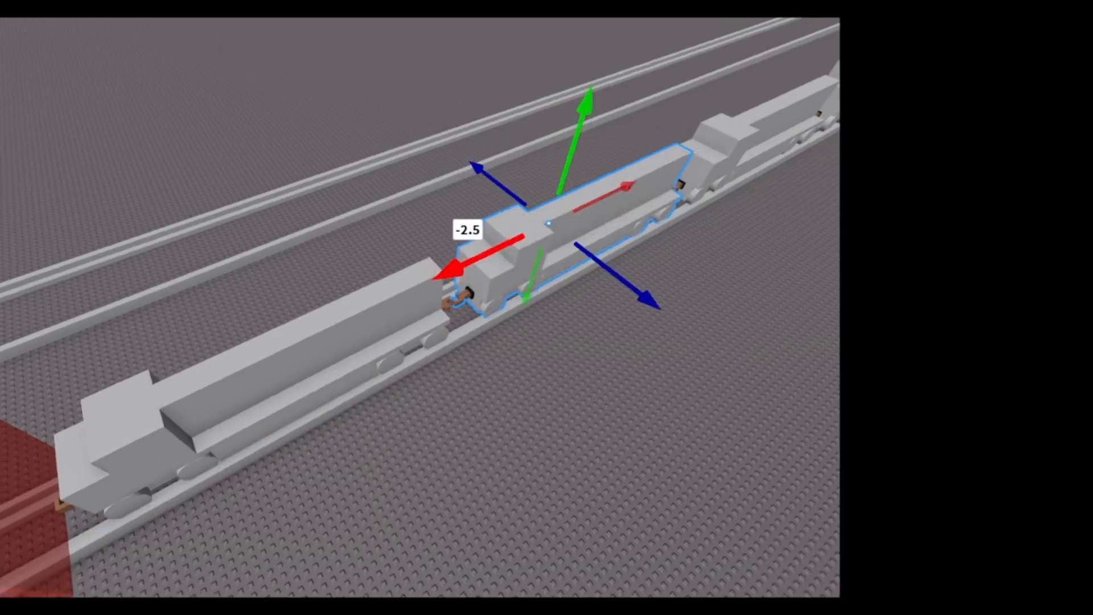
Step: Inspect the copied locomotive's body, wheels and couplers up close alongside its neighbouring units
{"action": "right_click_drag", "start_coordinate": [450, 267], "coordinate": [535, 241]}
{"action": "key", "text": "w"}
{"action": "left_click", "coordinate": [365, 142]}
{"action": "scroll", "coordinate": [365, 142], "scroll_direction": "down", "scroll_amount": 3}
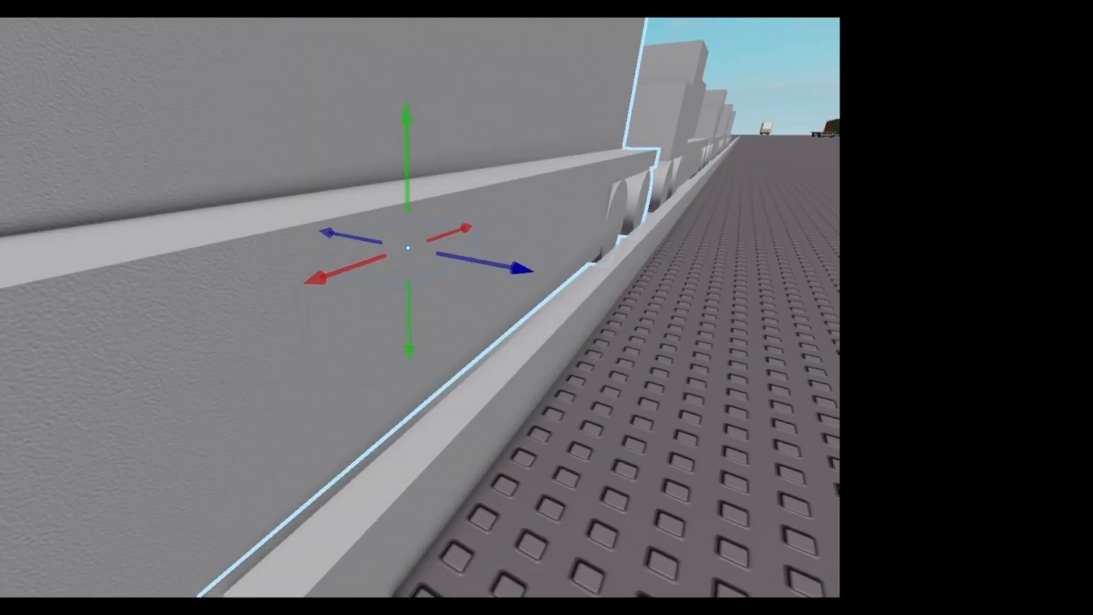
{"action": "left_click", "coordinate": [364, 143]}
{"action": "key", "text": "ctrl+z"}
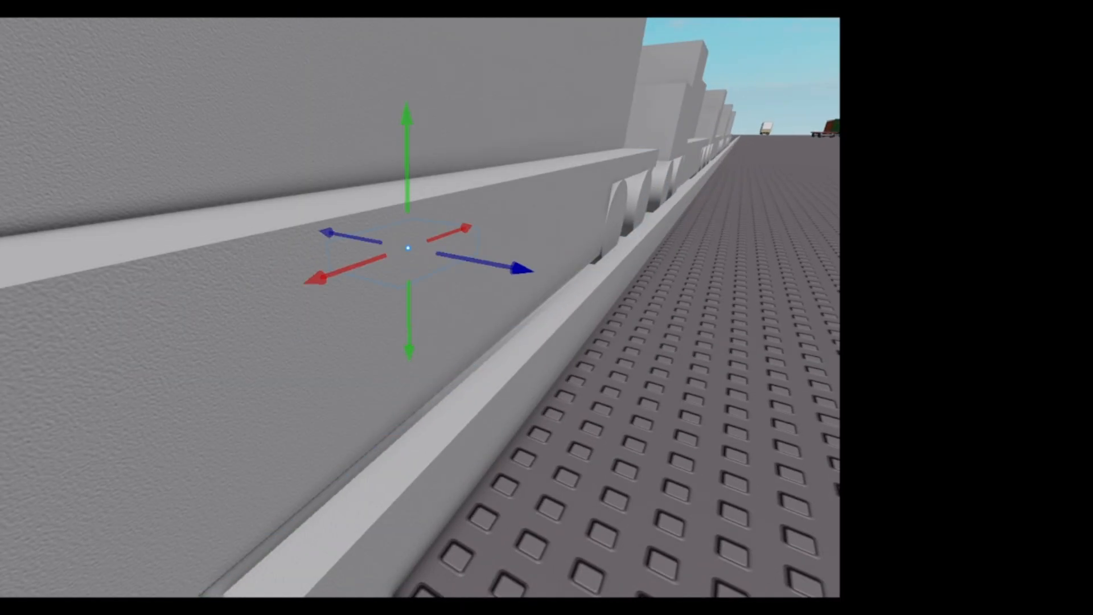
{"action": "key", "text": "ctrl+1"}
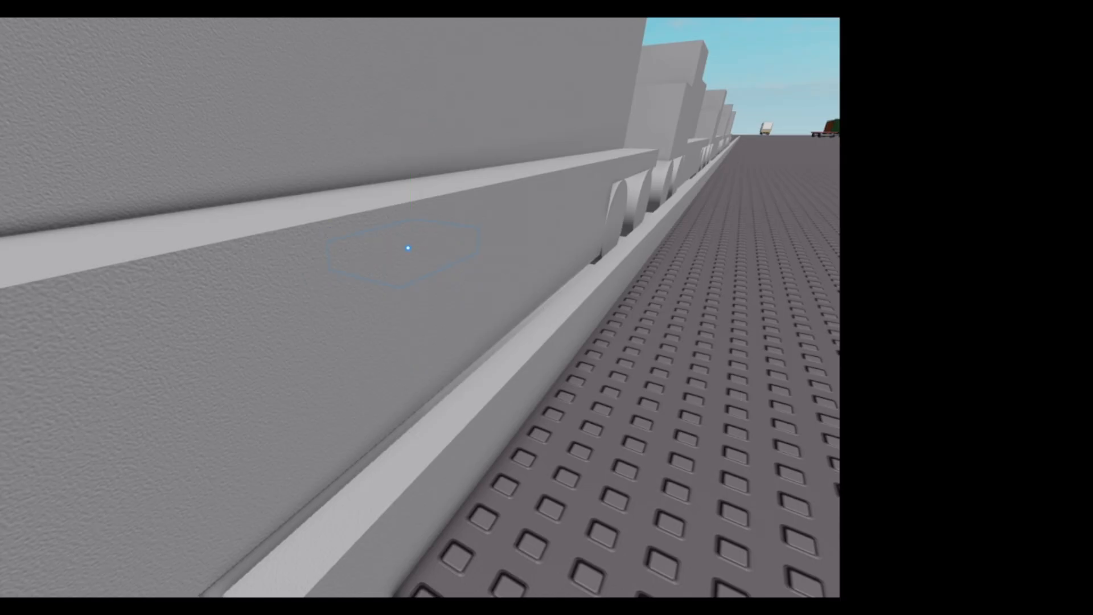
{"action": "key", "text": "ctrl+2"}
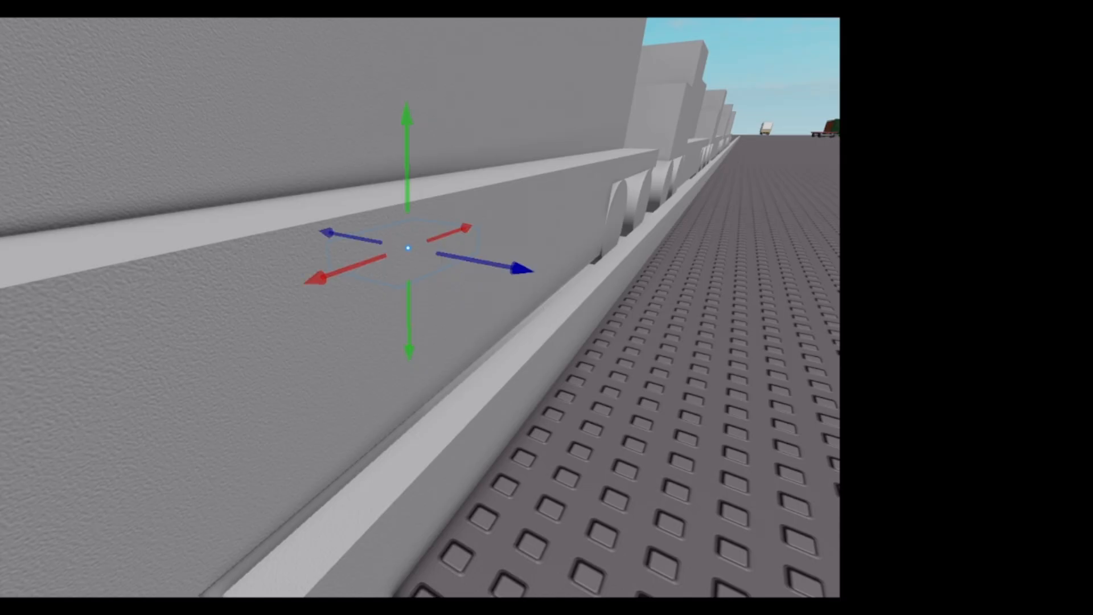
{"action": "key", "text": "d"}
{"action": "right_click_drag", "start_coordinate": [512, 256], "coordinate": [353, 256]}
{"action": "key", "text": "d"}
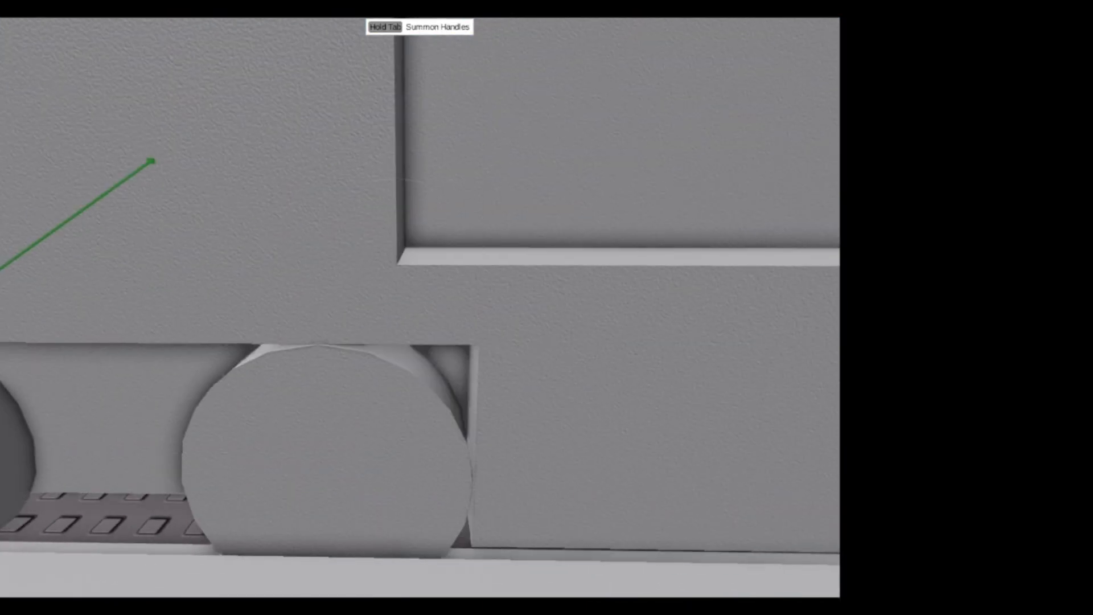
{"action": "right_click_drag", "start_coordinate": [626, 251], "coordinate": [581, 296]}
{"action": "key", "text": "s"}
{"action": "left_click", "coordinate": [632, 250]}
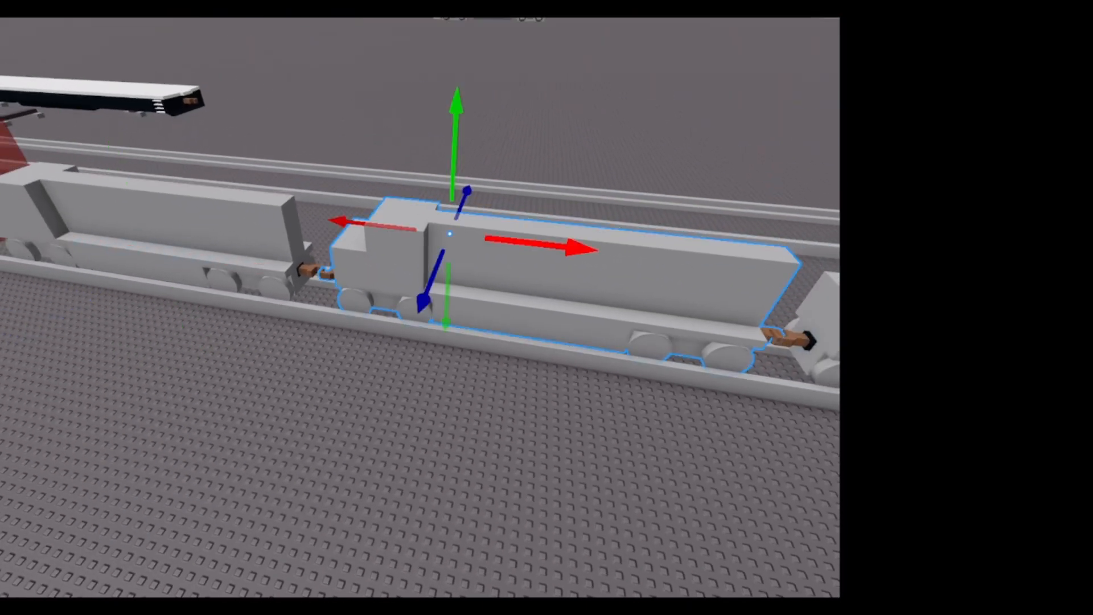
Step: Delete the copied second locomotive and all the old units behind it, keeping only the lead locomotive with the cube
{"action": "right_click_drag", "start_coordinate": [632, 250], "coordinate": [706, 245]}
{"action": "left_click", "coordinate": [643, 222]}
{"action": "right_click_drag", "start_coordinate": [643, 222], "coordinate": [717, 177]}
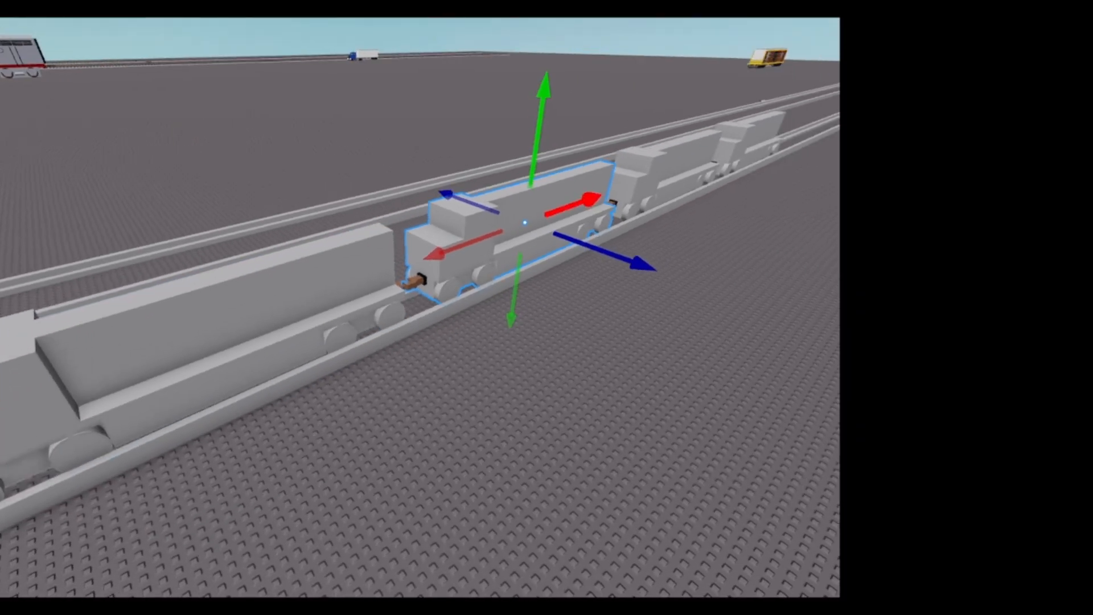
{"action": "left_click", "coordinate": [666, 177]}
{"action": "key", "text": "Delete"}
{"action": "left_click", "coordinate": [740, 146]}
{"action": "key", "text": "Delete"}
{"action": "left_click", "coordinate": [512, 237]}
{"action": "key", "text": "Delete"}
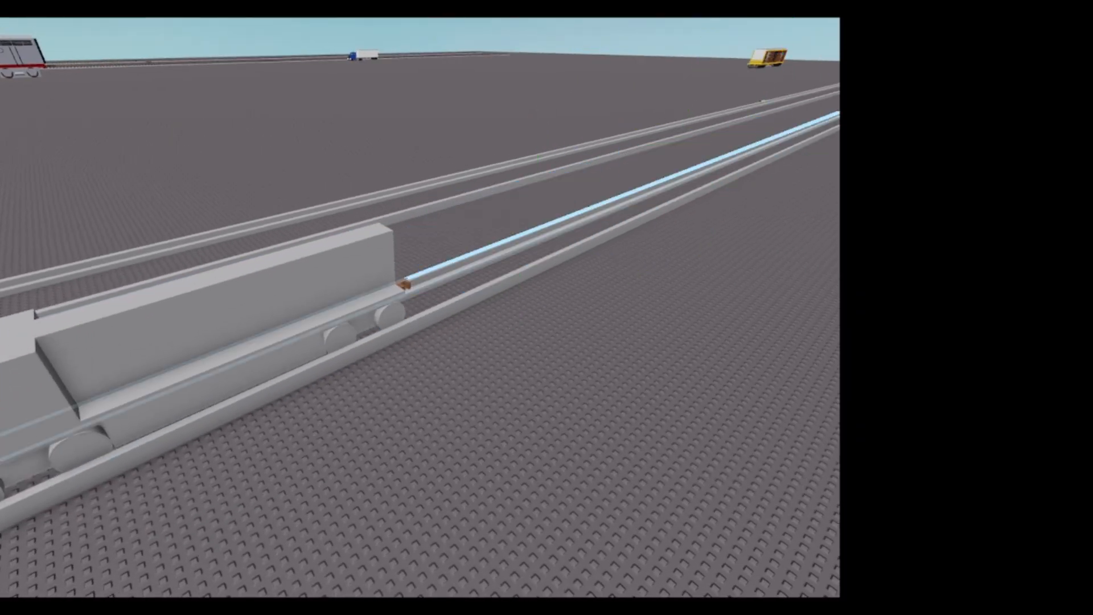
Step: Duplicate the lead locomotive and place the copy behind it on the rails
{"action": "left_click", "coordinate": [325, 290]}
{"action": "right_click_drag", "start_coordinate": [325, 290], "coordinate": [256, 307]}
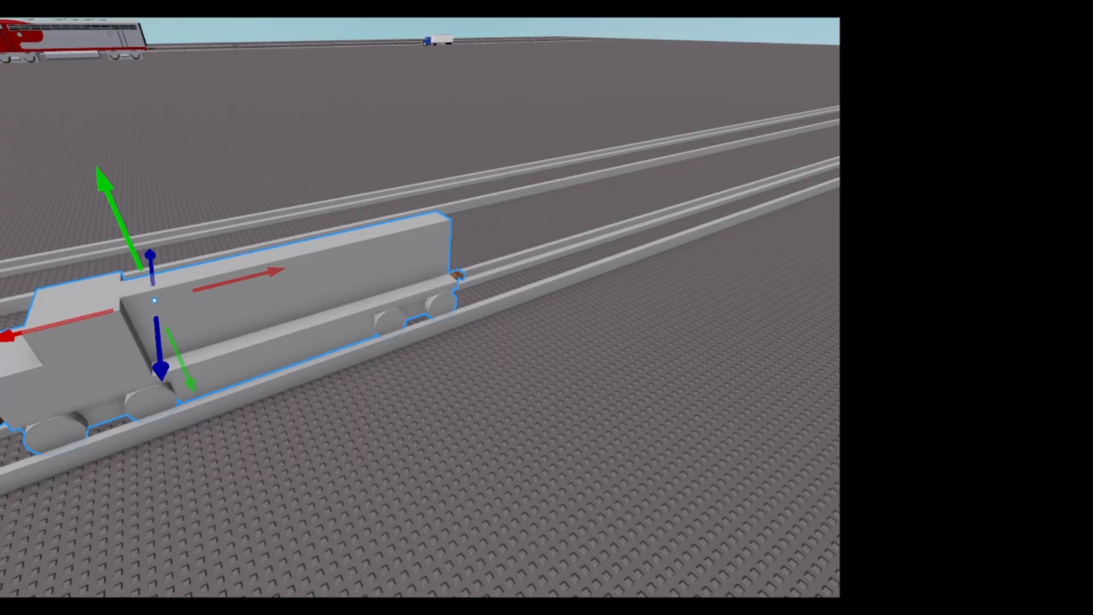
{"action": "key", "text": "ctrl+d"}
{"action": "left_click_drag", "start_coordinate": [259, 274], "coordinate": [621, 186]}
Step: Select the two rear locomotives together and place a duplicated pair behind them to complete five units
{"action": "left_click", "coordinate": [348, 288], "text": "ctrl"}
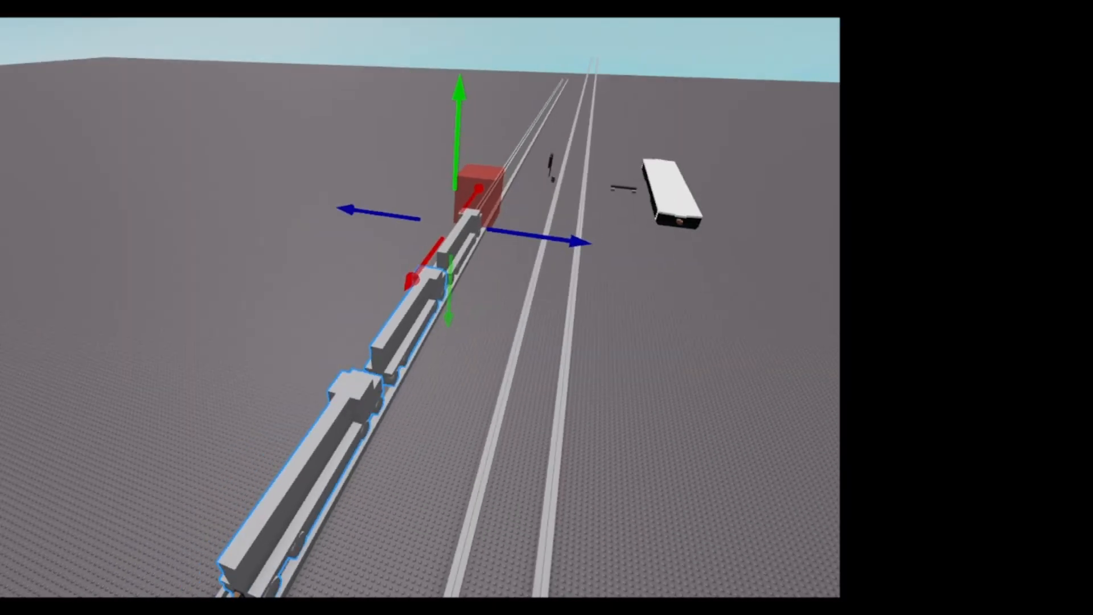
{"action": "key", "text": "ctrl+d"}
{"action": "left_click_drag", "start_coordinate": [411, 281], "coordinate": [445, 343]}
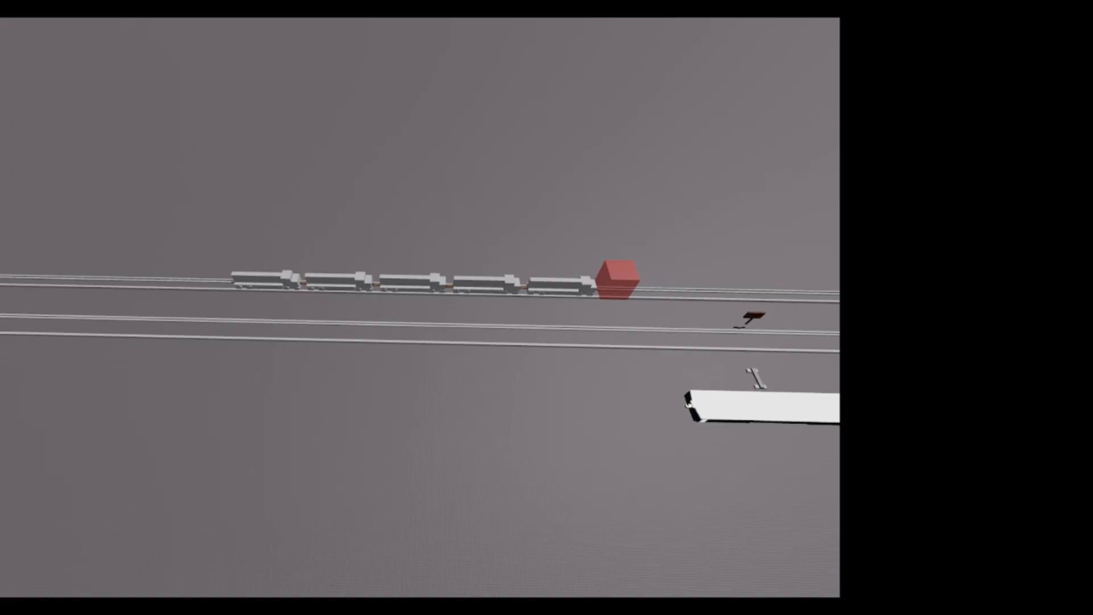
Step: Select the whole five-unit train with its red cube, excluding the rails beneath it from the selection
{"action": "left_click_drag", "start_coordinate": [631, 178], "coordinate": [191, 313]}
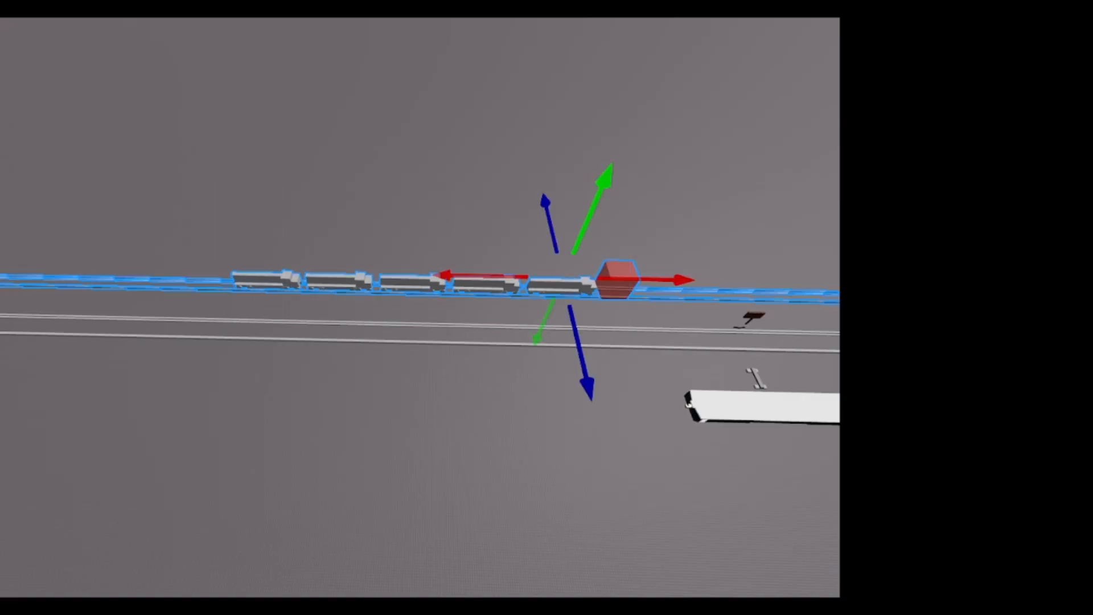
{"action": "scroll", "coordinate": [190, 287], "scroll_direction": "up", "scroll_amount": 10}
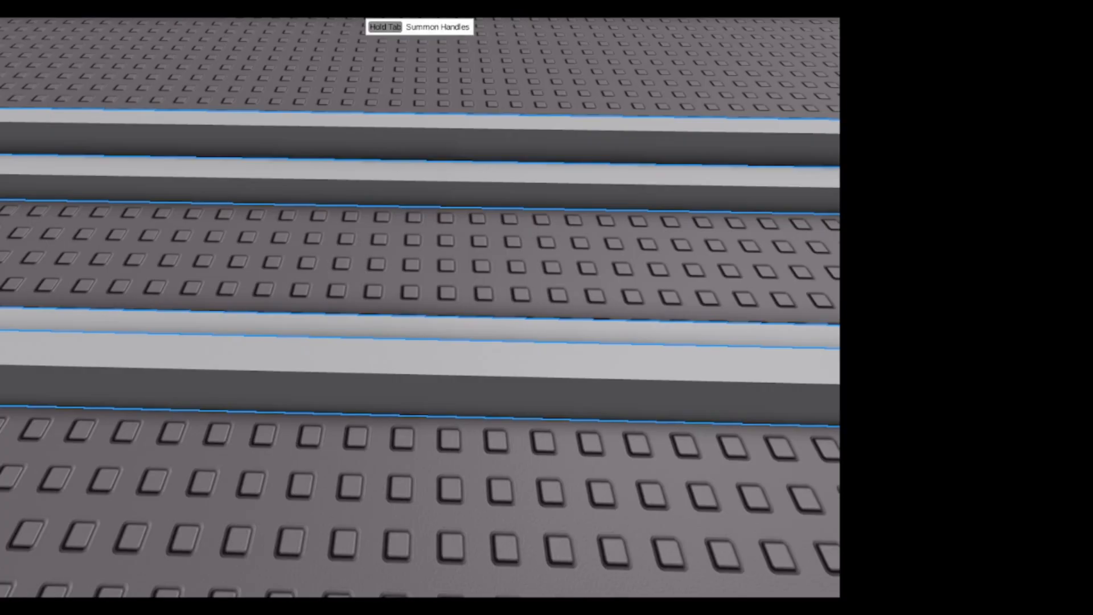
{"action": "right_click_drag", "start_coordinate": [190, 287], "coordinate": [153, 288]}
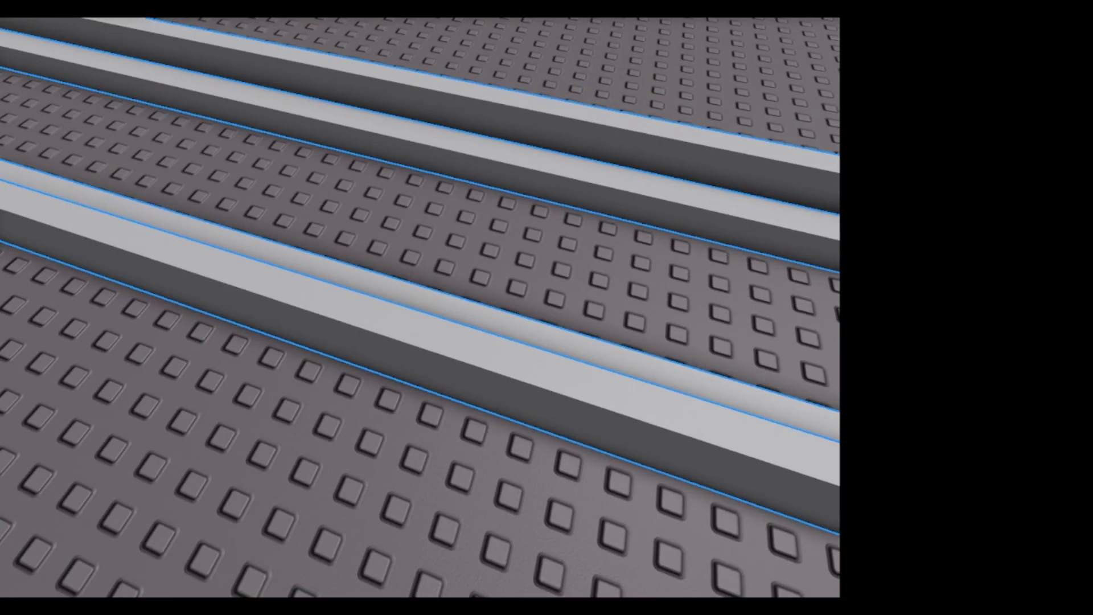
{"action": "left_click", "coordinate": [190, 287], "text": "ctrl"}
{"action": "left_click", "coordinate": [193, 229], "text": "ctrl"}
{"action": "left_click", "coordinate": [199, 97], "text": "ctrl"}
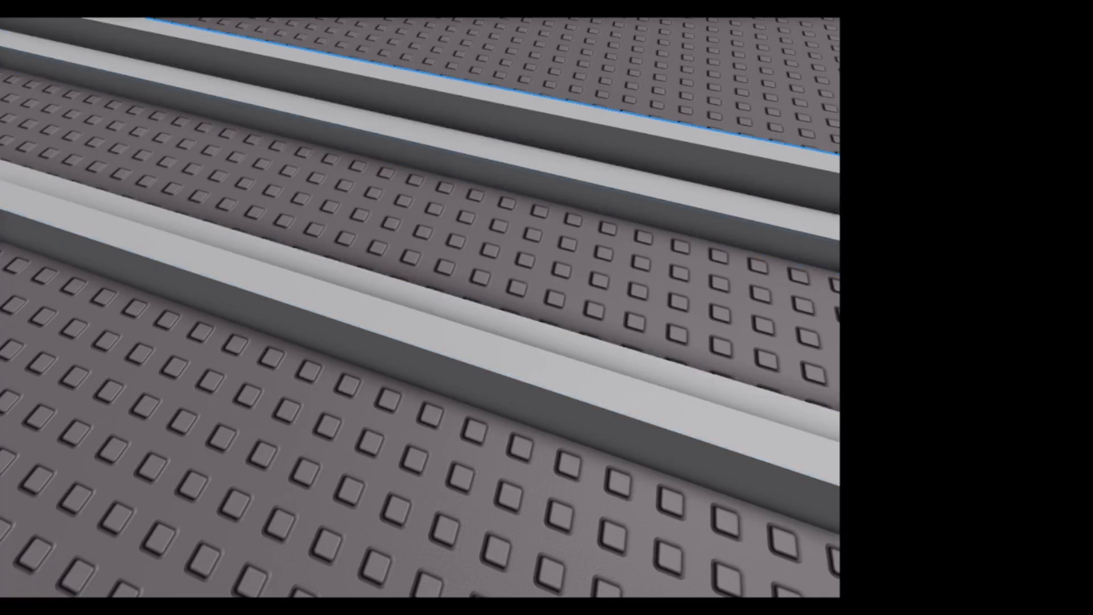
{"action": "left_click", "coordinate": [203, 50], "text": "ctrl"}
{"action": "scroll", "coordinate": [203, 50], "scroll_direction": "down", "scroll_amount": 5}
{"action": "right_click_drag", "start_coordinate": [203, 50], "coordinate": [513, 23]}
{"action": "key", "text": "w"}
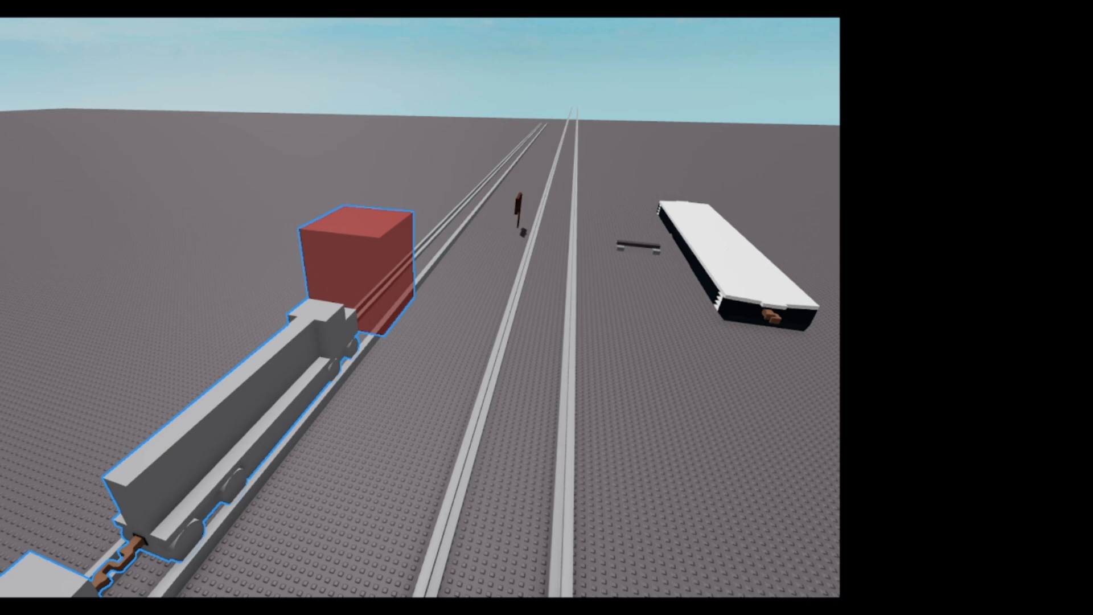
Step: Move the entire train with its red cube forward along the track
{"action": "left_click", "coordinate": [270, 400]}
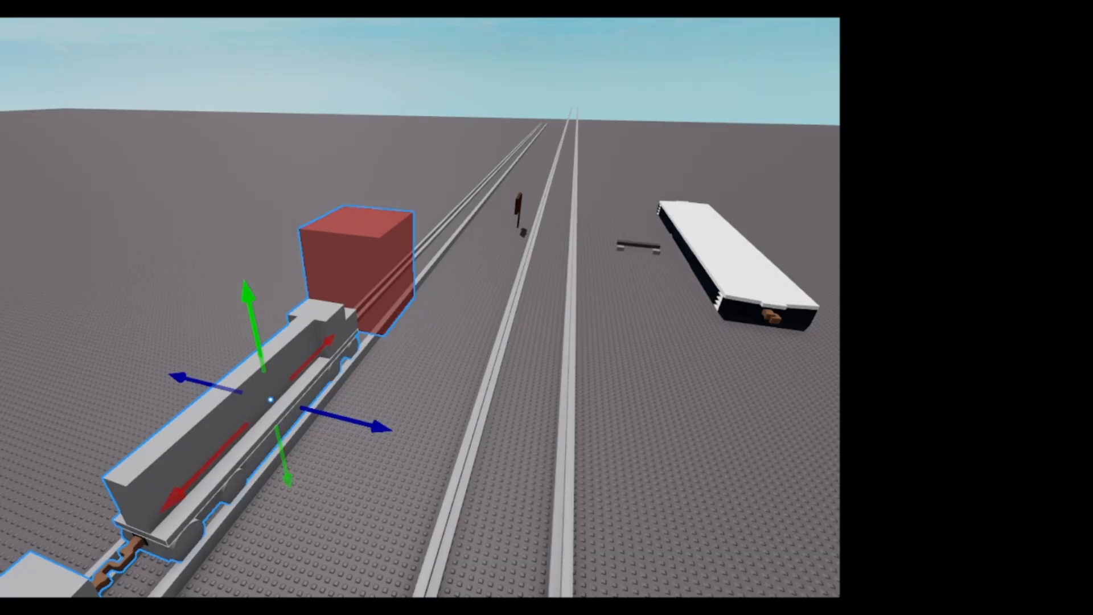
{"action": "left_click_drag", "start_coordinate": [327, 343], "coordinate": [334, 341]}
{"action": "right_click_drag", "start_coordinate": [334, 341], "coordinate": [228, 342]}
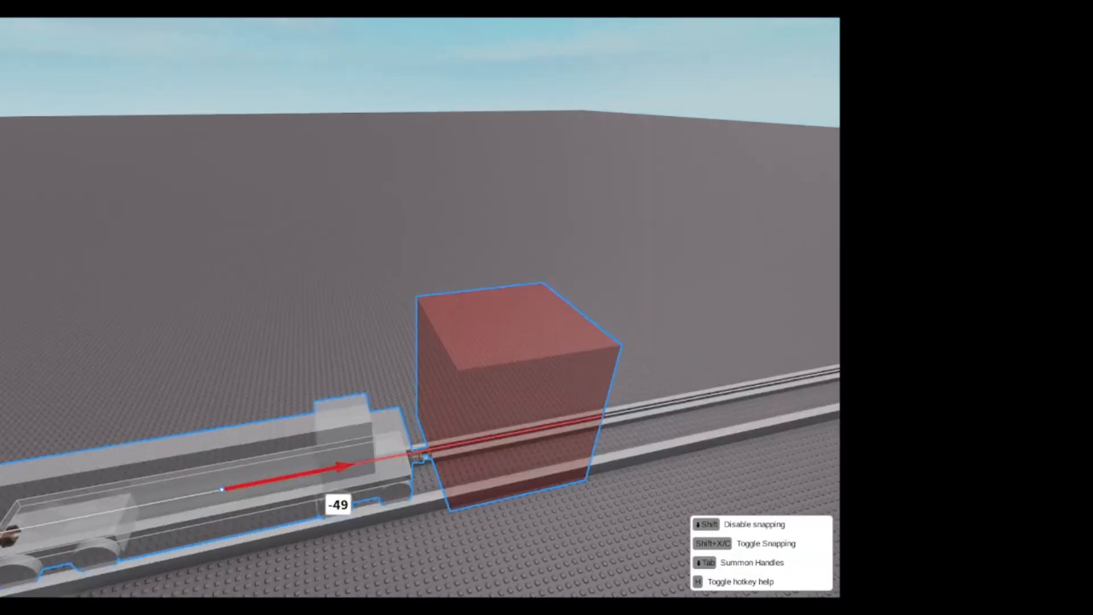
{"action": "left_click_drag", "start_coordinate": [334, 341], "coordinate": [335, 332]}
{"action": "right_click_drag", "start_coordinate": [228, 341], "coordinate": [114, 348]}
{"action": "left_click_drag", "start_coordinate": [337, 331], "coordinate": [365, 264]}
{"action": "right_click_drag", "start_coordinate": [337, 332], "coordinate": [273, 336]}
{"action": "left_click_drag", "start_coordinate": [365, 263], "coordinate": [307, 225]}
{"action": "right_click_drag", "start_coordinate": [308, 226], "coordinate": [513, 216]}
{"action": "left_click_drag", "start_coordinate": [308, 225], "coordinate": [501, 235]}
Step: Rotate the whole train half a turn on the track so the red cube faces the opposite direction, and deselect it
{"action": "key", "text": "ctrl+4"}
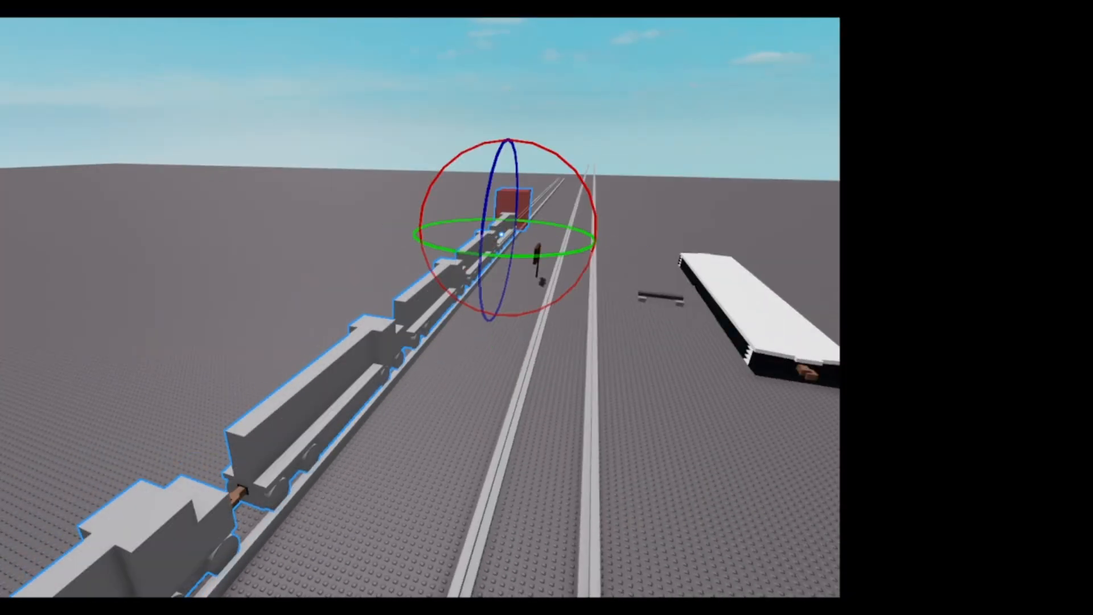
{"action": "scroll", "coordinate": [533, 145], "scroll_direction": "up", "scroll_amount": 5}
{"action": "left_click_drag", "start_coordinate": [504, 275], "coordinate": [458, 332]}
{"action": "left_click", "coordinate": [513, 365]}
{"action": "right_click_drag", "start_coordinate": [512, 364], "coordinate": [444, 407]}
{"action": "key", "text": "s"}
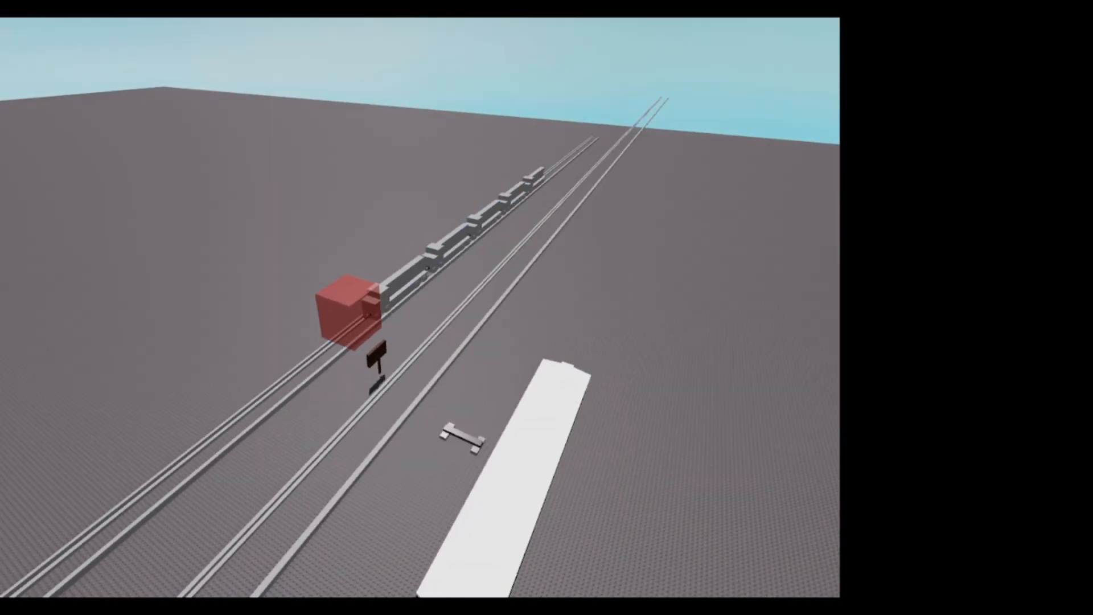
Step: Move the whole train with its red cube back along the track, finishing with a 96-stud shift, and deselect it
{"action": "left_click", "coordinate": [358, 332]}
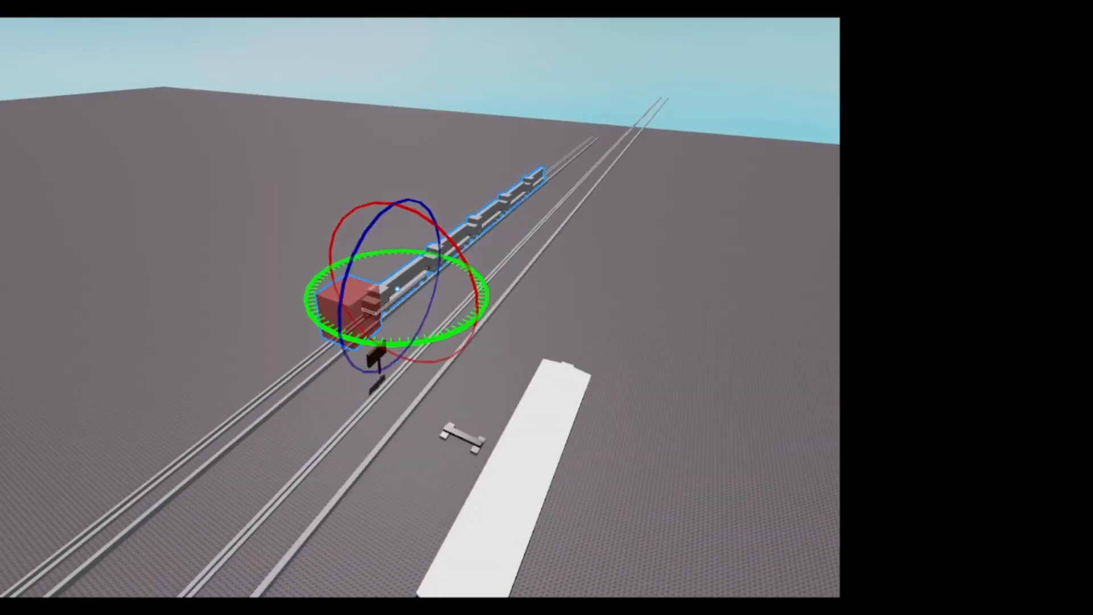
{"action": "key", "text": "ctrl+2"}
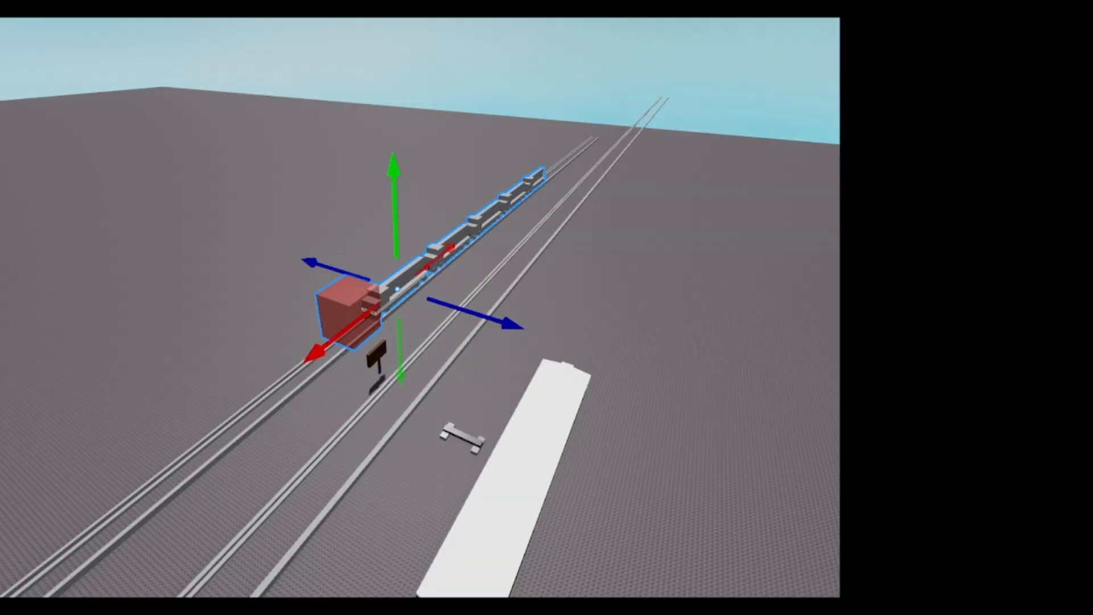
{"action": "left_click_drag", "start_coordinate": [319, 352], "coordinate": [401, 287]}
{"action": "left_click", "coordinate": [444, 341]}
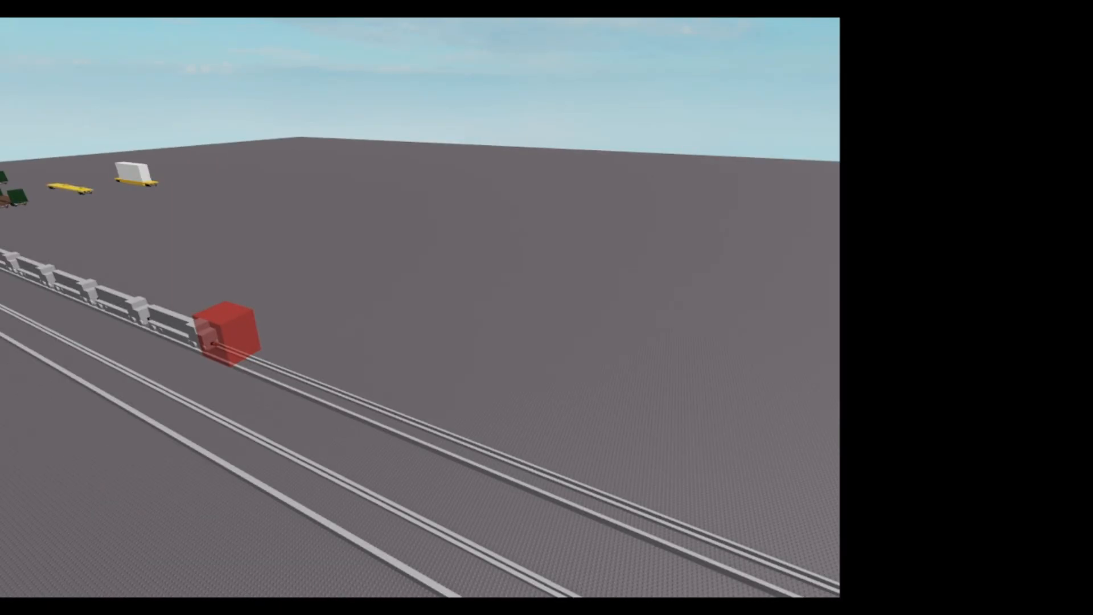
{"action": "left_click", "coordinate": [226, 323]}
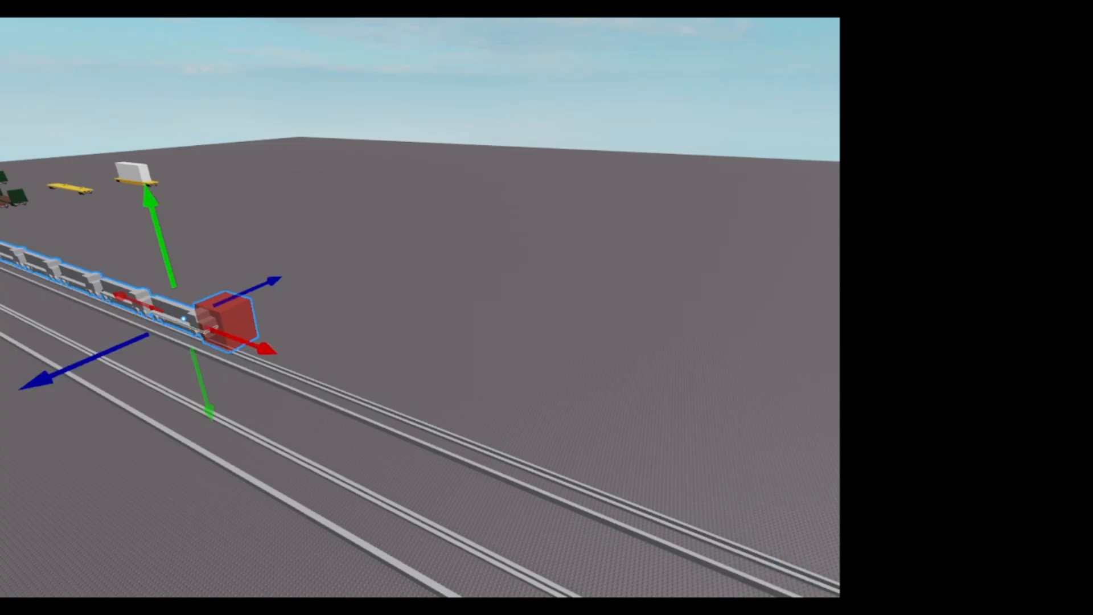
{"action": "left_click_drag", "start_coordinate": [226, 323], "coordinate": [275, 261]}
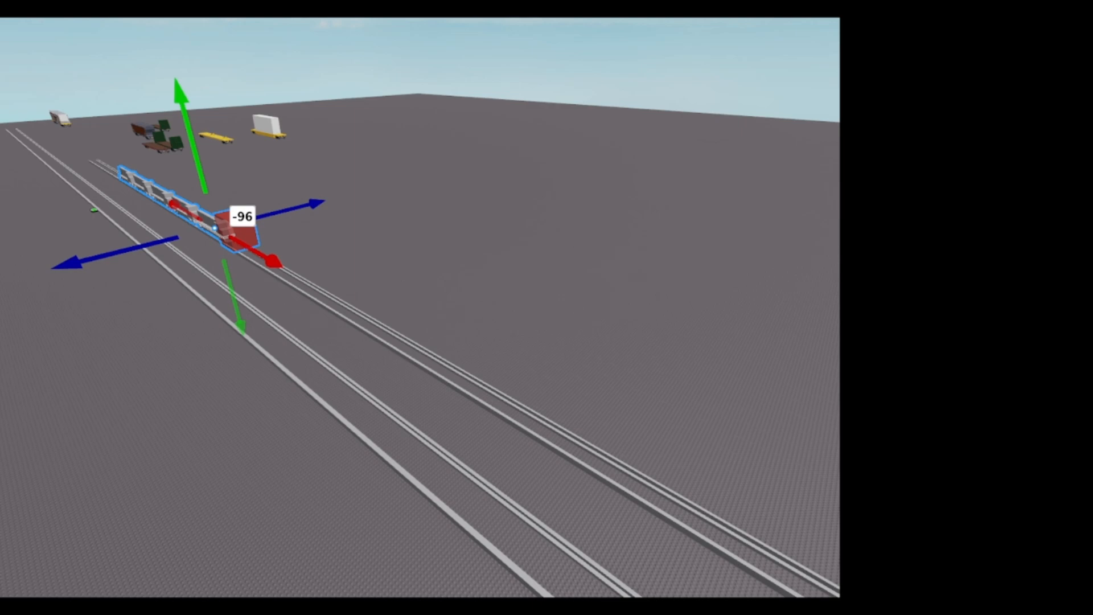
{"action": "key", "text": "Escape"}
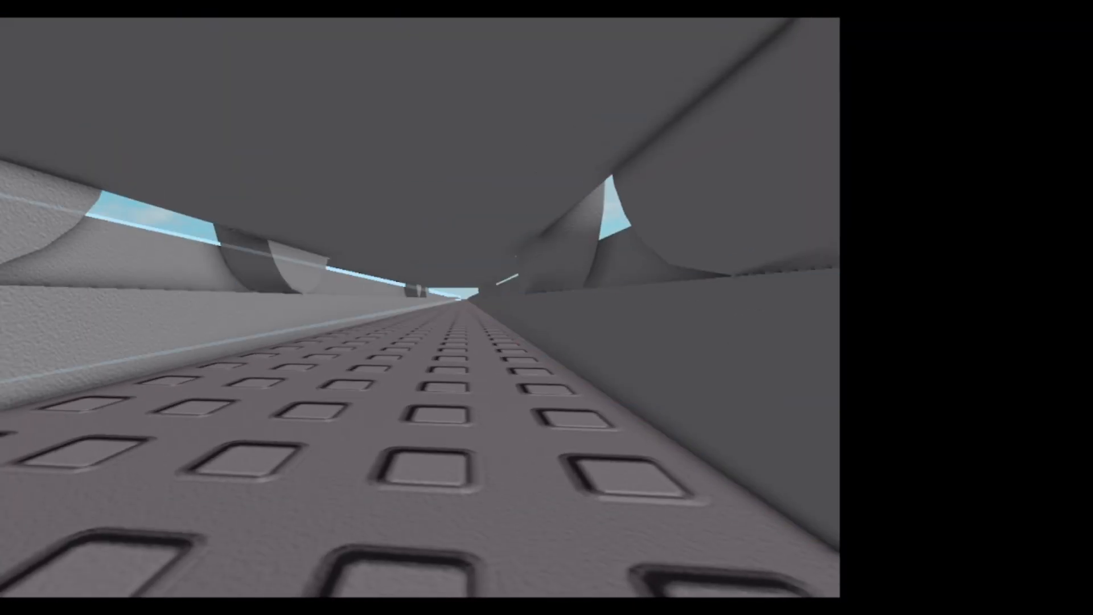
Step: Select all eight wheels of the block locomotive together from beneath its body
{"action": "left_click", "coordinate": [42, 214]}
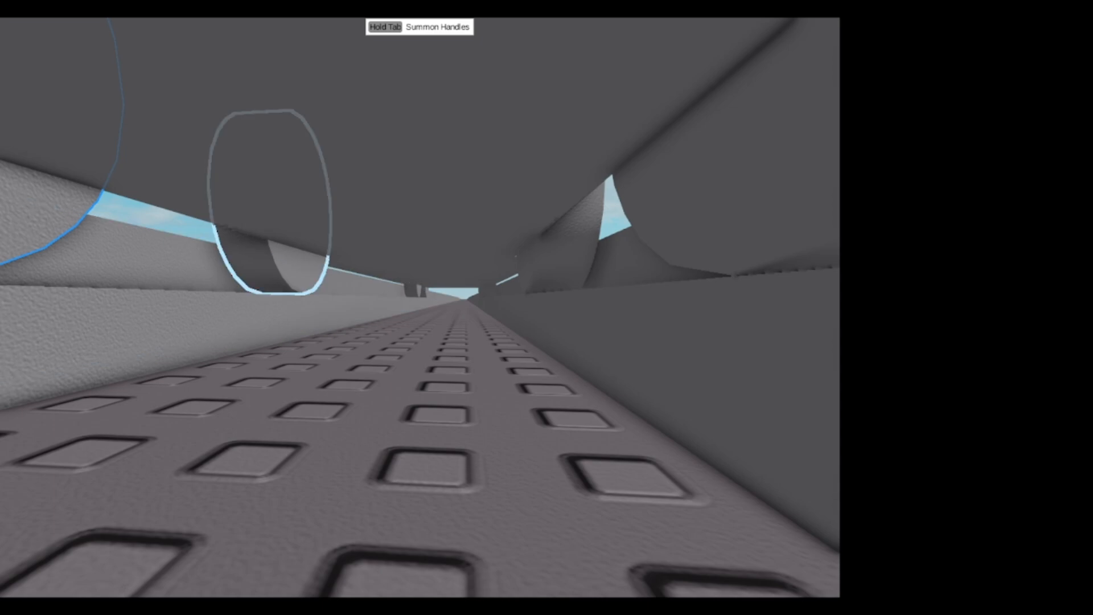
{"action": "left_click", "coordinate": [274, 267], "text": "ctrl"}
{"action": "left_click", "coordinate": [424, 291], "text": "ctrl"}
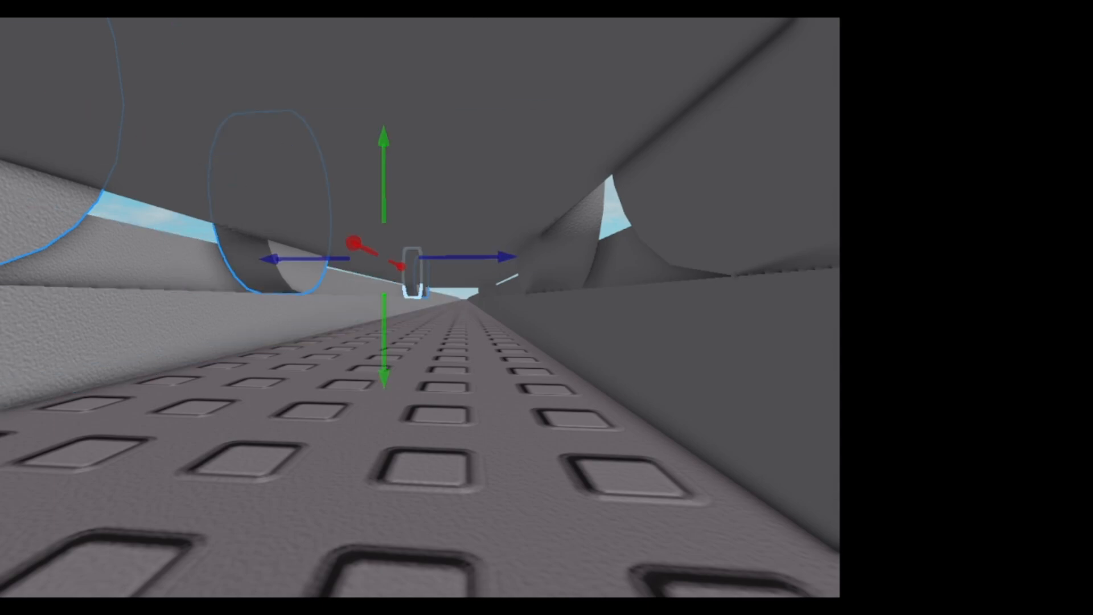
{"action": "left_click", "coordinate": [411, 290], "text": "ctrl"}
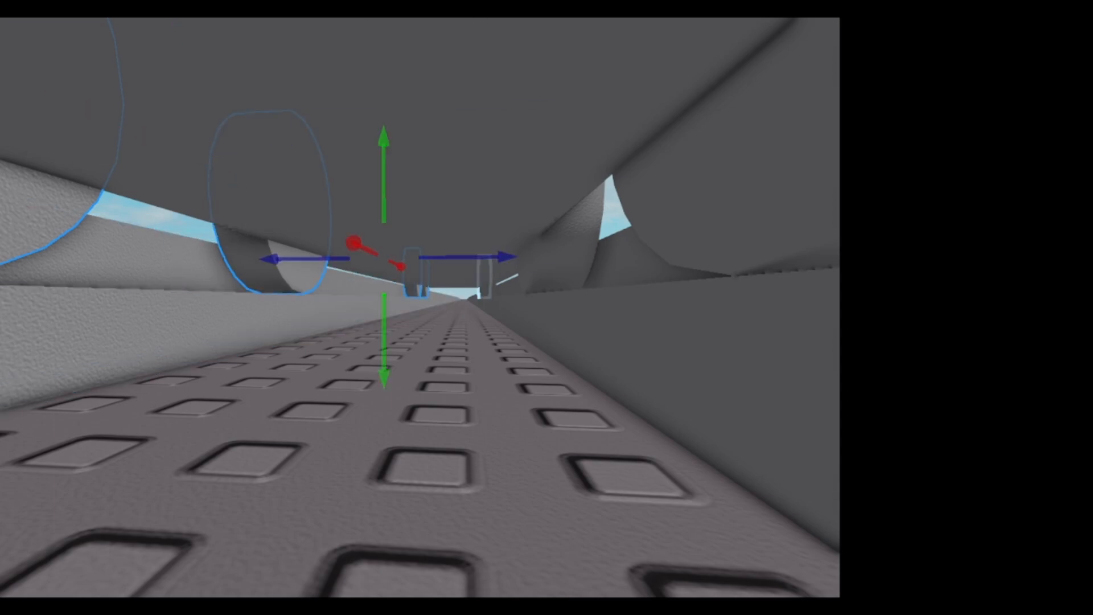
{"action": "left_click", "coordinate": [480, 292], "text": "ctrl"}
{"action": "left_click", "coordinate": [488, 289], "text": "ctrl"}
{"action": "left_click", "coordinate": [564, 267], "text": "ctrl"}
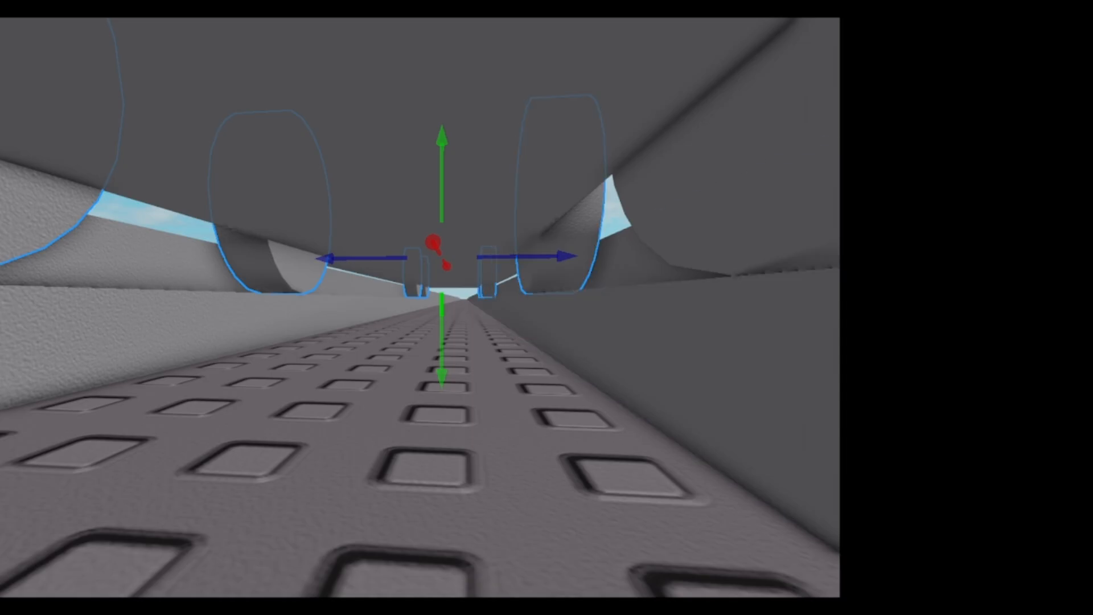
{"action": "left_click", "coordinate": [674, 246], "text": "ctrl"}
{"action": "right_click_drag", "start_coordinate": [420, 308], "coordinate": [290, 328]}
{"action": "key", "text": "s"}
{"action": "key", "text": "s"}
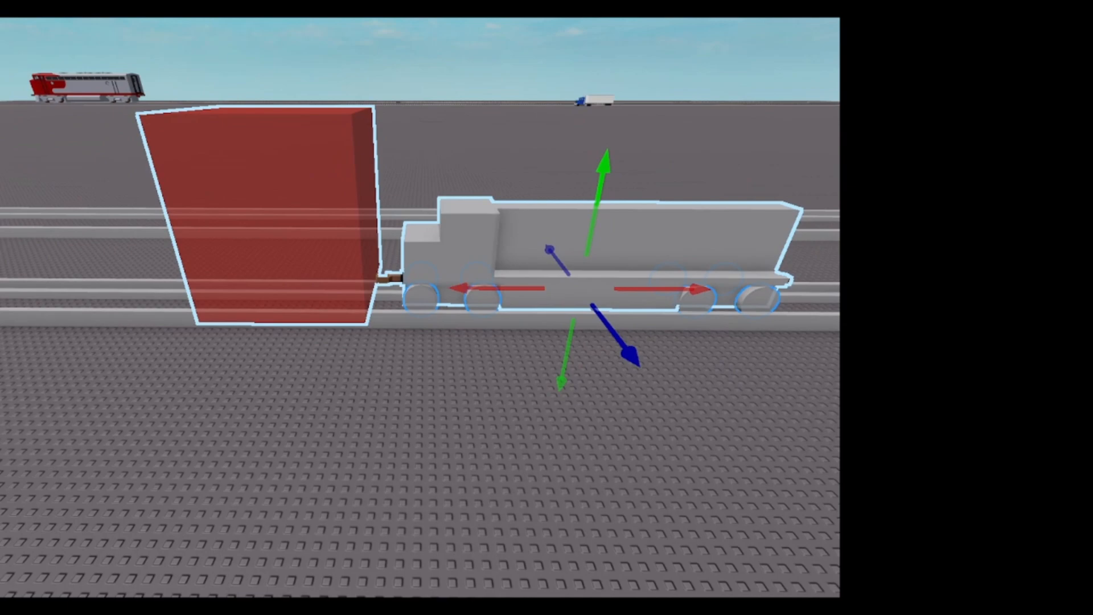
Step: Place a duplicate of the leading locomotive coupled behind it, without a second red cube
{"action": "left_click", "coordinate": [461, 250]}
{"action": "key", "text": "ctrl+d"}
{"action": "left_click_drag", "start_coordinate": [433, 219], "coordinate": [596, 220]}
{"action": "key", "text": "d"}
{"action": "left_click", "coordinate": [598, 244], "text": "ctrl"}
{"action": "key", "text": "Delete"}
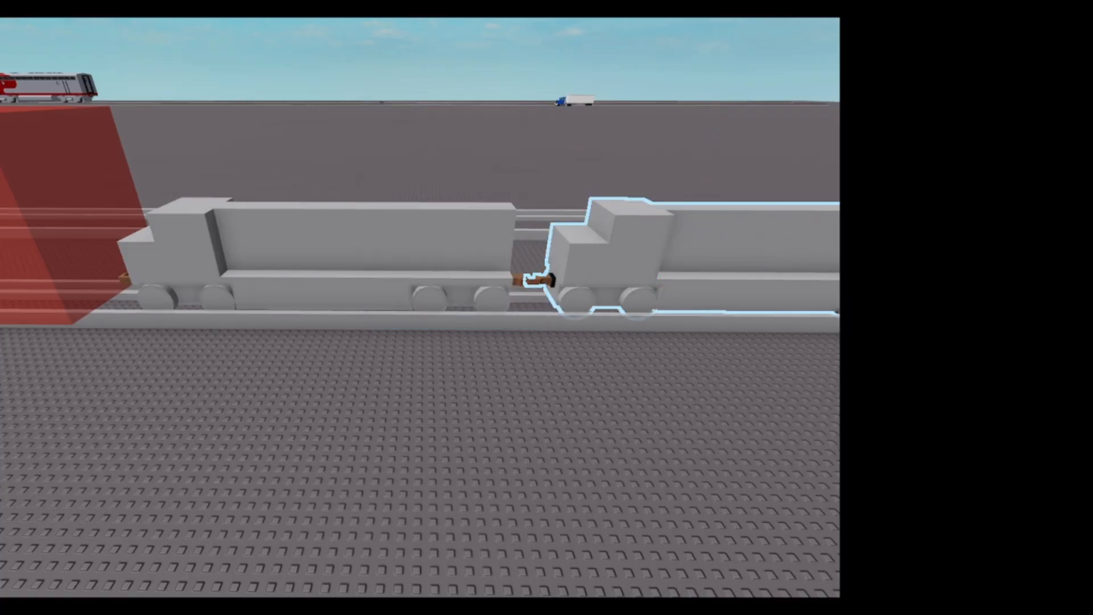
Step: Duplicate the second locomotive and place the copy 48 studs behind it as the third unit
{"action": "left_click", "coordinate": [598, 244]}
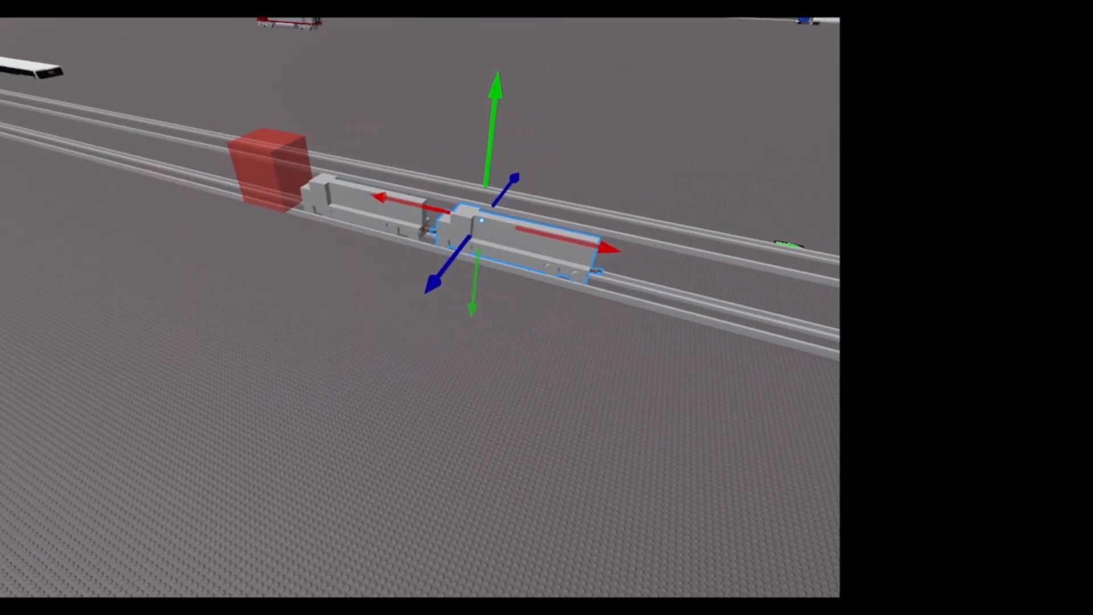
{"action": "key", "text": "ctrl+d"}
{"action": "left_click_drag", "start_coordinate": [383, 198], "coordinate": [564, 241]}
{"action": "scroll", "coordinate": [674, 165], "scroll_direction": "up", "scroll_amount": 4}
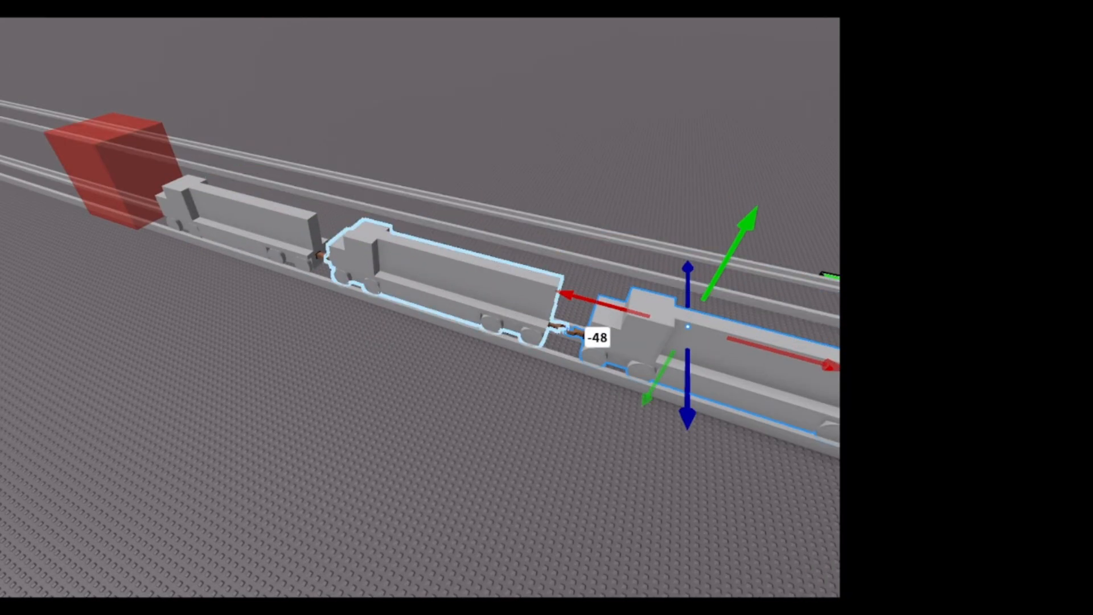
Step: Select the two rear locomotives and place duplicates of them behind to lengthen the new train, finishing with nothing selected
{"action": "left_click", "coordinate": [456, 276], "text": "ctrl"}
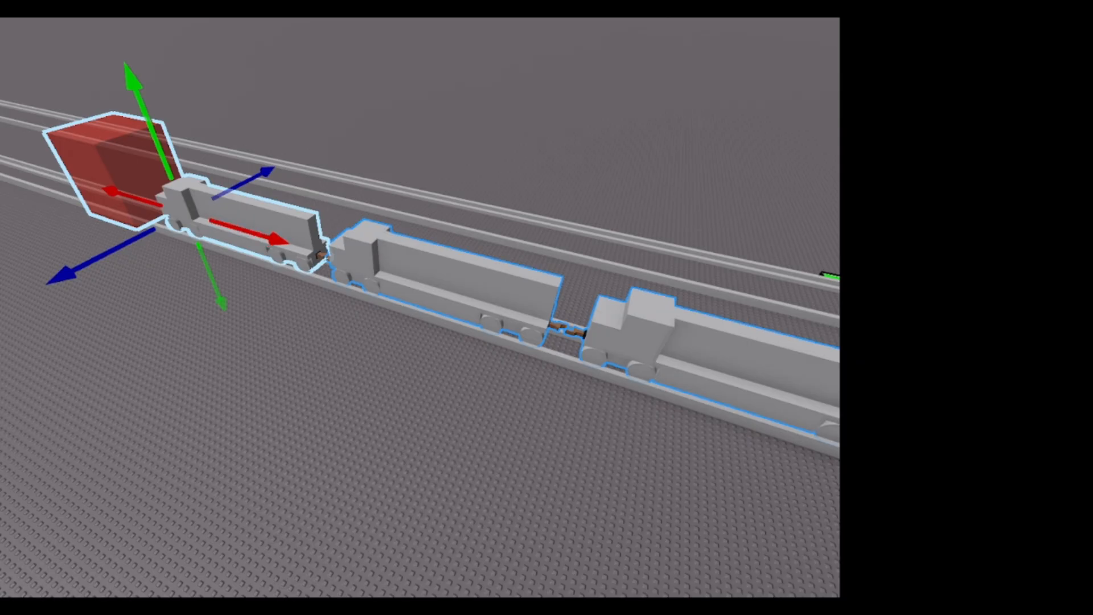
{"action": "left_click_drag", "start_coordinate": [123, 194], "coordinate": [171, 268]}
{"action": "right_click_drag", "start_coordinate": [164, 206], "coordinate": [250, 212]}
{"action": "left_click_drag", "start_coordinate": [171, 268], "coordinate": [431, 241]}
{"action": "scroll", "coordinate": [273, 233], "scroll_direction": "down", "scroll_amount": 6}
{"action": "key", "text": "ctrl+d"}
{"action": "left_click", "coordinate": [439, 307]}
Step: Delete the old train with its red cube from the far end of the track
{"action": "right_click_drag", "start_coordinate": [438, 308], "coordinate": [290, 245]}
{"action": "scroll", "coordinate": [242, 162], "scroll_direction": "up", "scroll_amount": 1}
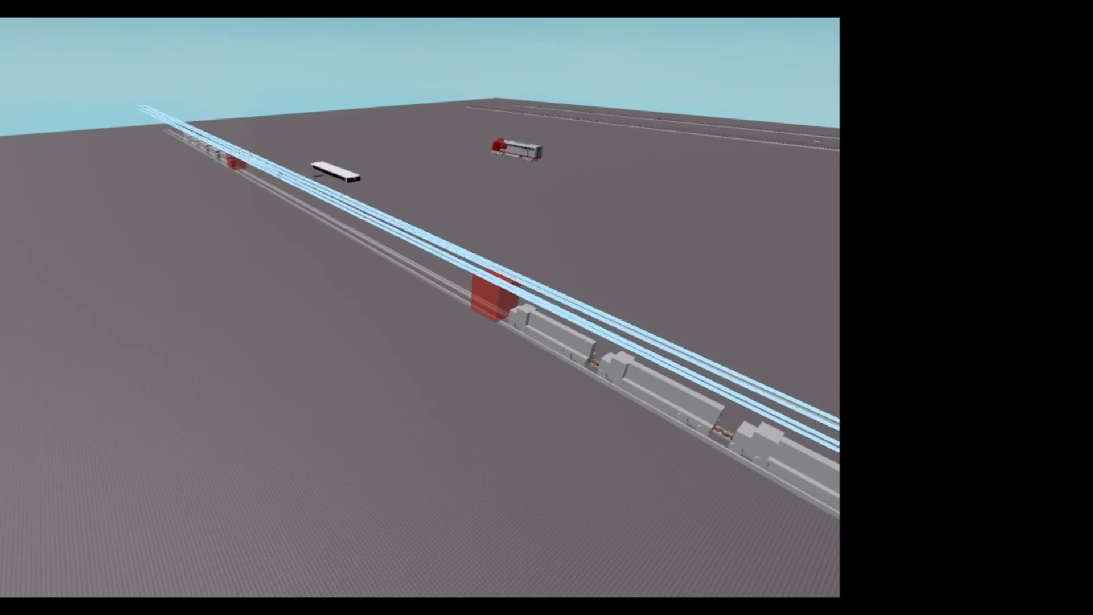
{"action": "left_click", "coordinate": [246, 171]}
{"action": "left_click", "coordinate": [233, 160]}
{"action": "key", "text": "Delete"}
{"action": "scroll", "coordinate": [230, 161], "scroll_direction": "up", "scroll_amount": 5}
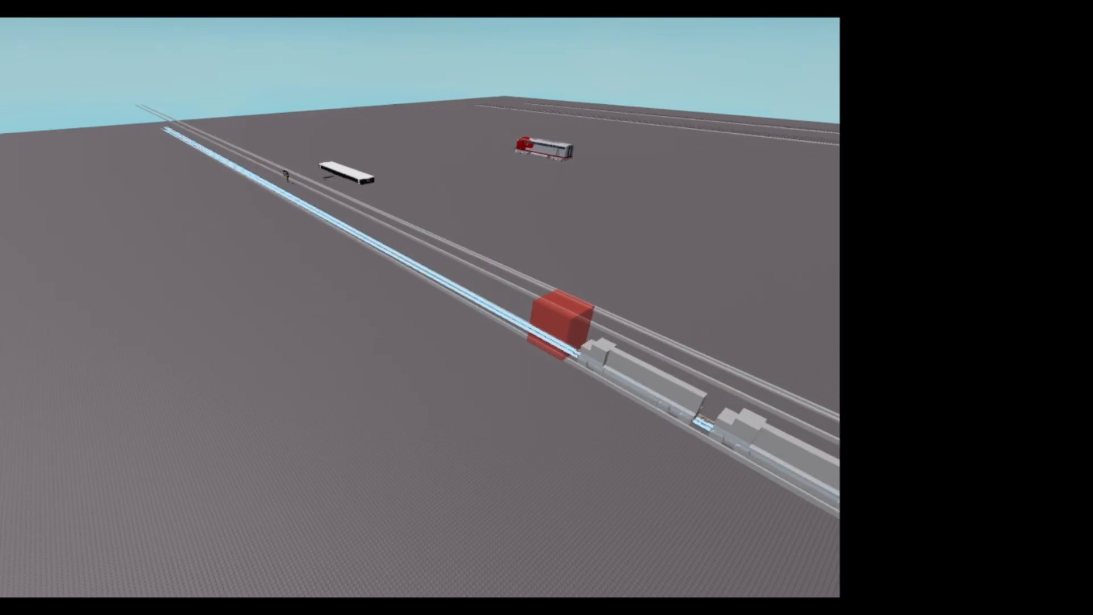
Step: Select the entire new train together with its red cube and group it into one object
{"action": "right_click_drag", "start_coordinate": [268, 171], "coordinate": [603, 134]}
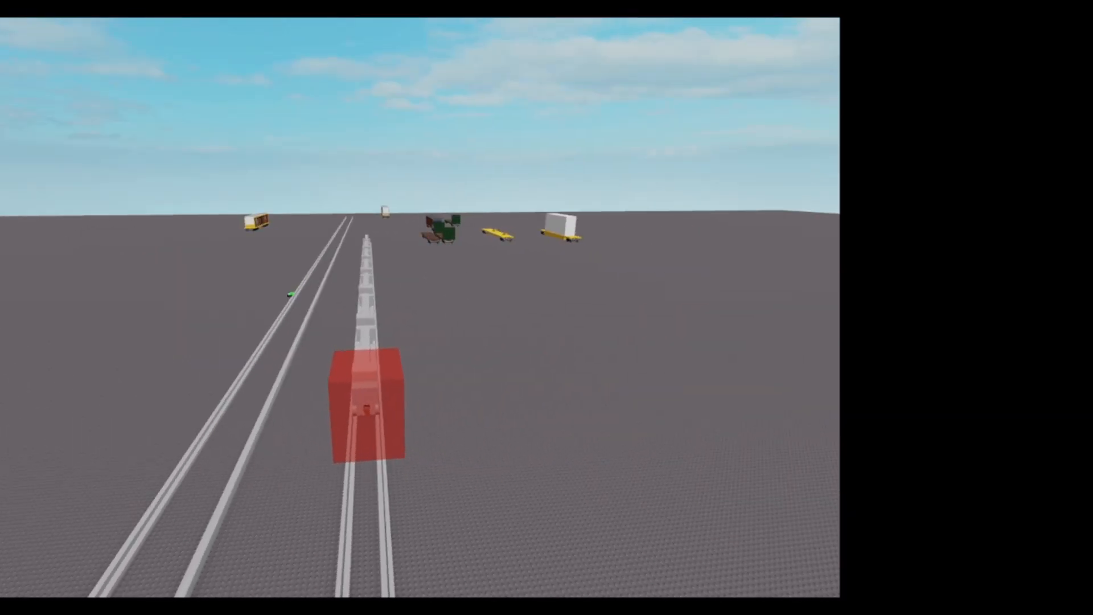
{"action": "left_click_drag", "start_coordinate": [385, 237], "coordinate": [353, 408]}
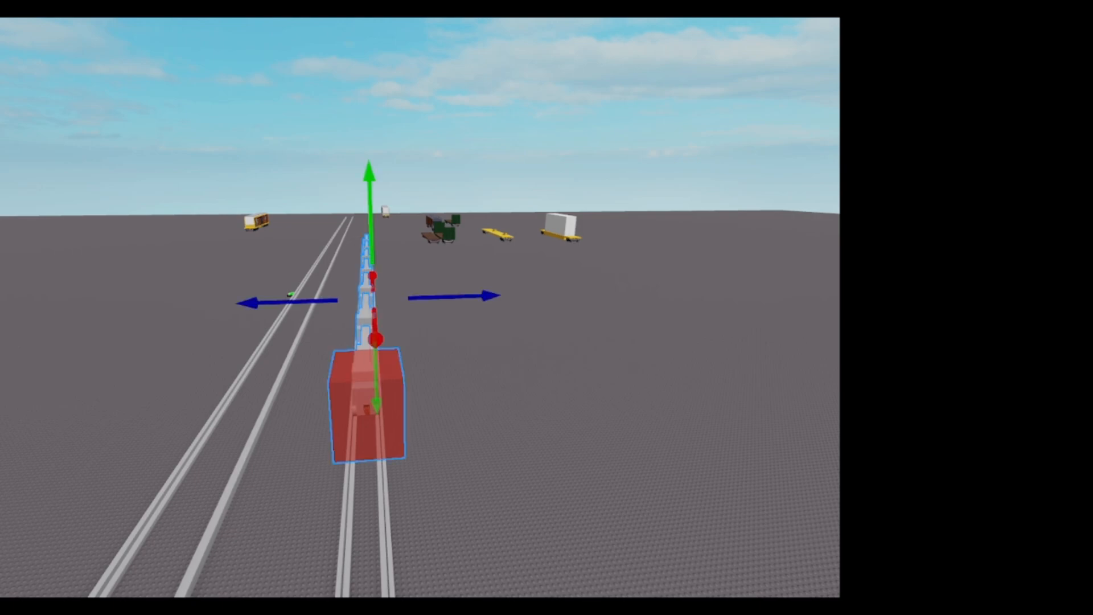
{"action": "key", "text": "ctrl+g"}
{"action": "left_click", "coordinate": [438, 359]}
{"action": "right_click_drag", "start_coordinate": [438, 358], "coordinate": [339, 407]}
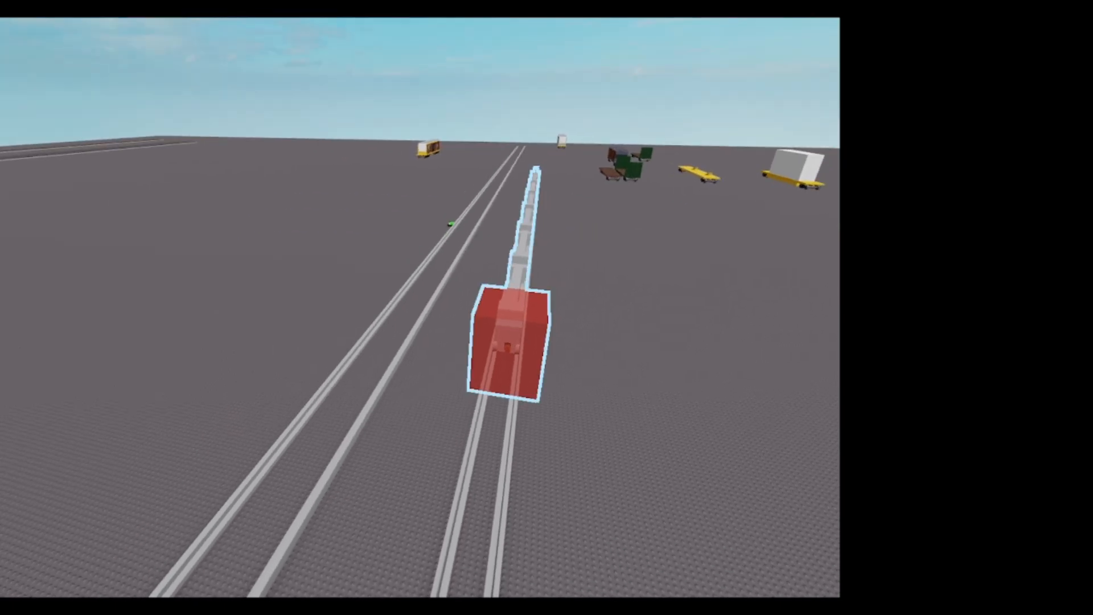
{"action": "left_click", "coordinate": [510, 345]}
Step: Duplicate the grouped train and rotate the copy half a turn so its red cube faces the original train
{"action": "key", "text": "w"}
{"action": "key", "text": "d"}
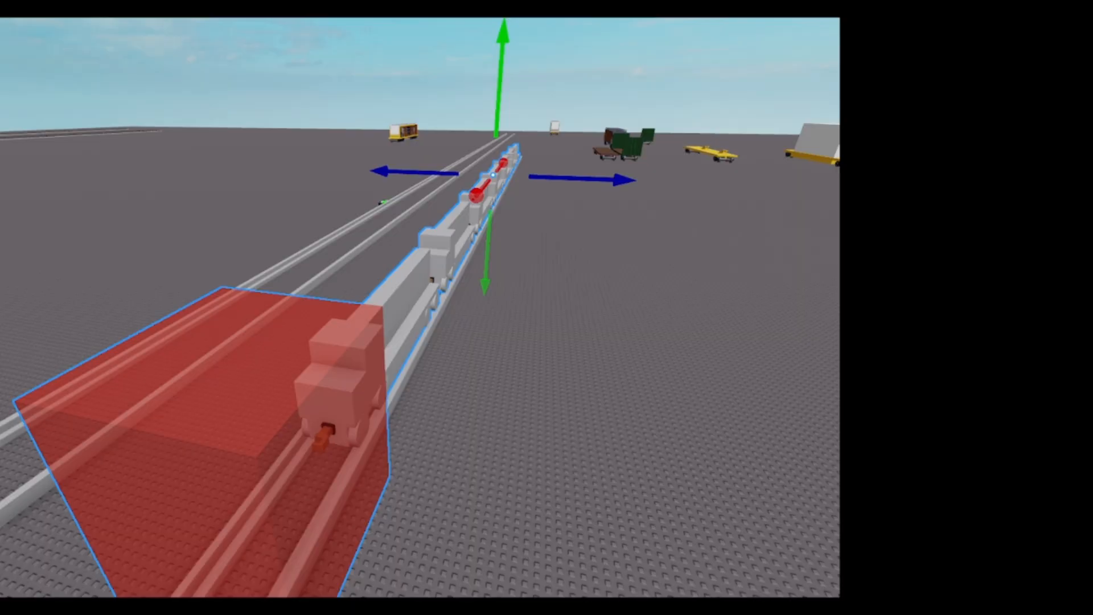
{"action": "key", "text": "ctrl+1"}
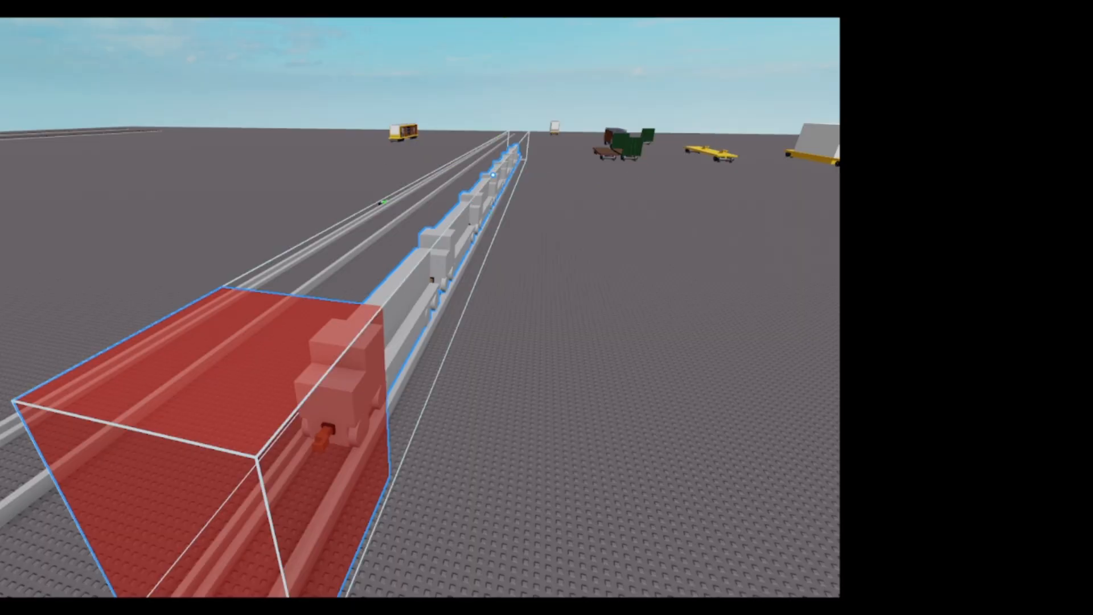
{"action": "key", "text": "ctrl+2"}
{"action": "scroll", "coordinate": [420, 308], "scroll_direction": "down", "scroll_amount": 5}
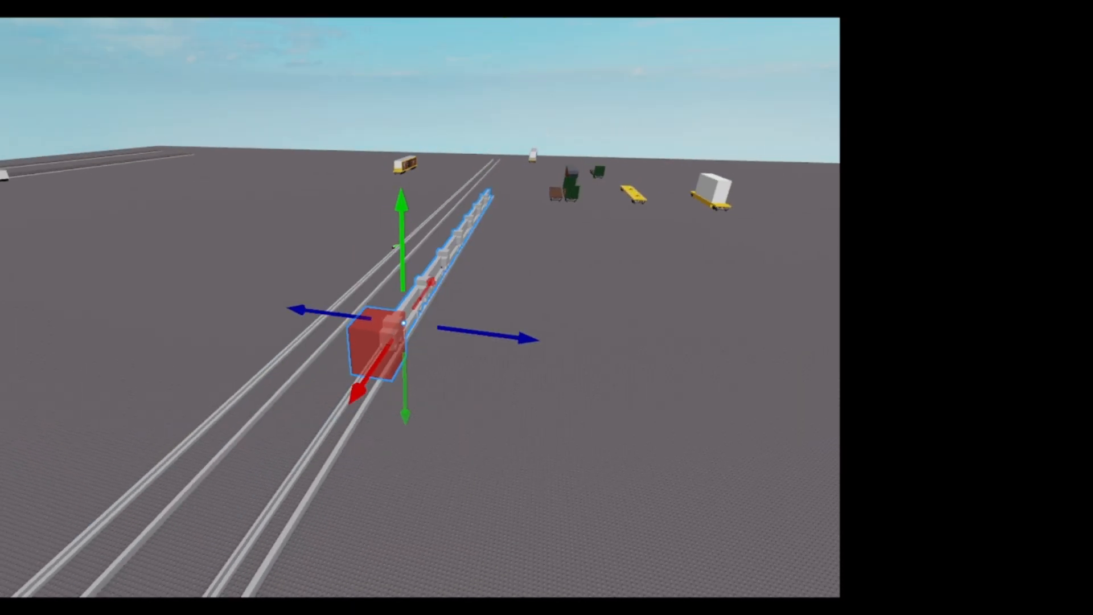
{"action": "key", "text": "ctrl+4"}
{"action": "key", "text": "ctrl+d"}
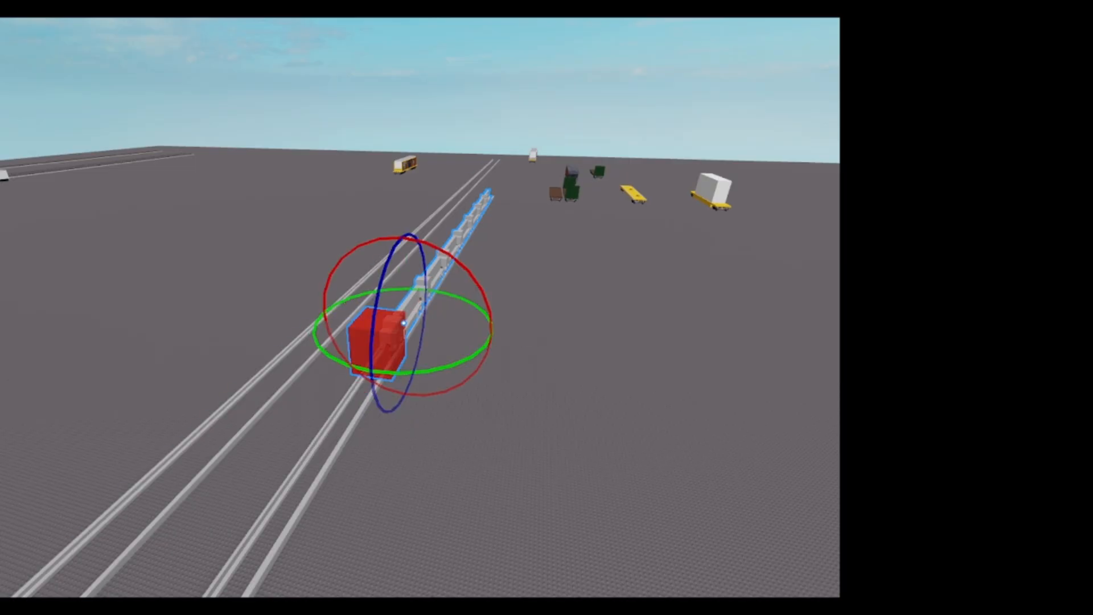
{"action": "left_click_drag", "start_coordinate": [453, 297], "coordinate": [319, 300]}
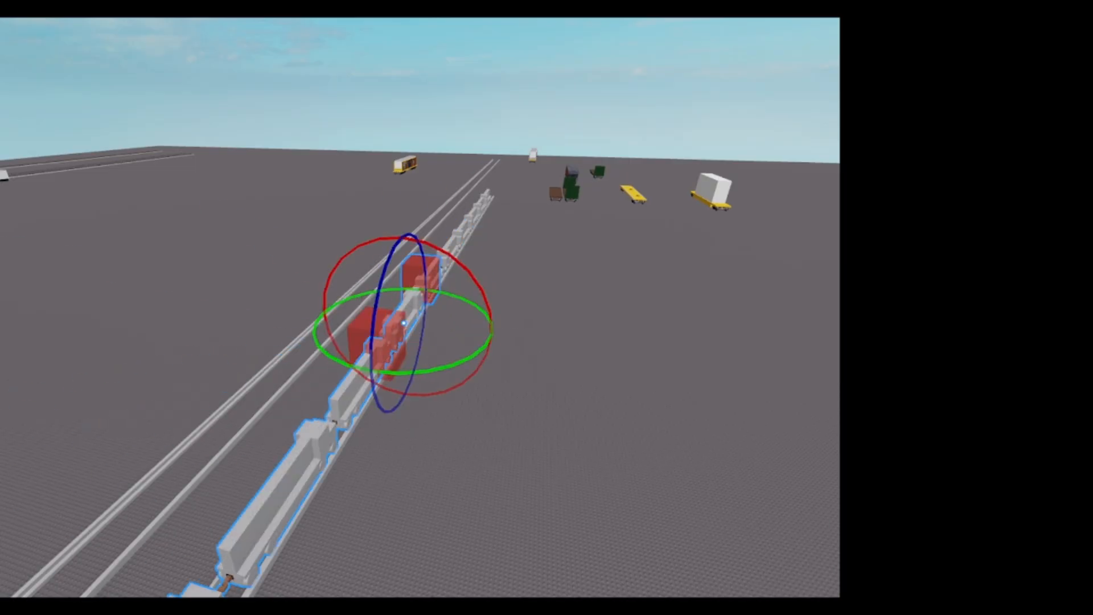
Step: Move the rotated duplicate train along the track away from the original, leaving a gap between the red cubes, and deselect it
{"action": "key", "text": "ctrl+2"}
{"action": "left_click_drag", "start_coordinate": [370, 379], "coordinate": [424, 401]}
{"action": "right_click_drag", "start_coordinate": [425, 401], "coordinate": [387, 402]}
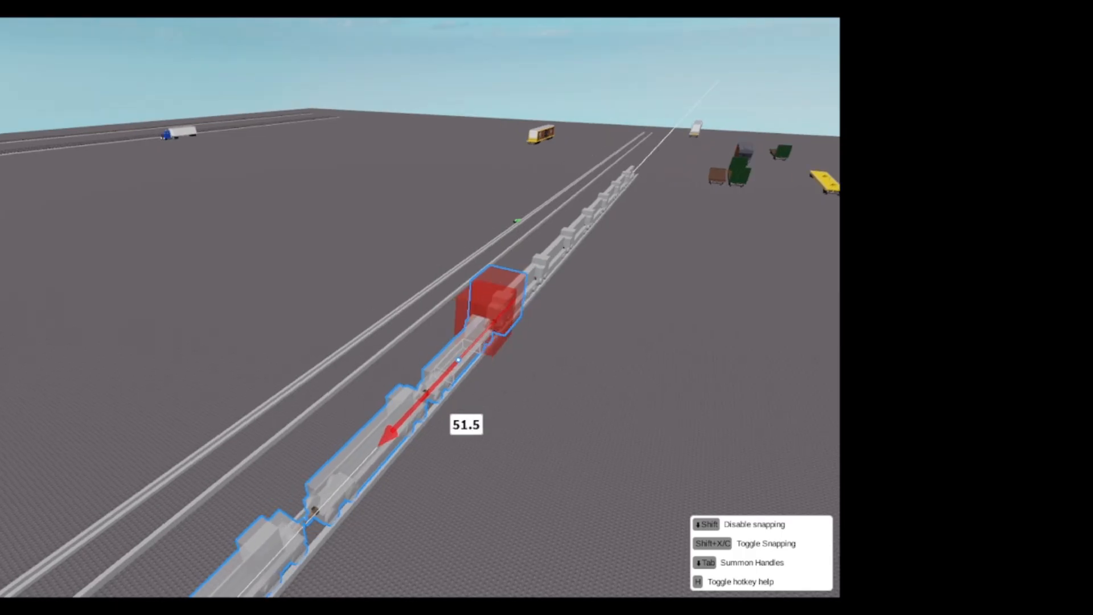
{"action": "left_click_drag", "start_coordinate": [424, 402], "coordinate": [278, 491]}
{"action": "right_click_drag", "start_coordinate": [387, 401], "coordinate": [278, 491]}
{"action": "left_click_drag", "start_coordinate": [278, 491], "coordinate": [137, 367]}
{"action": "key", "text": "Escape"}
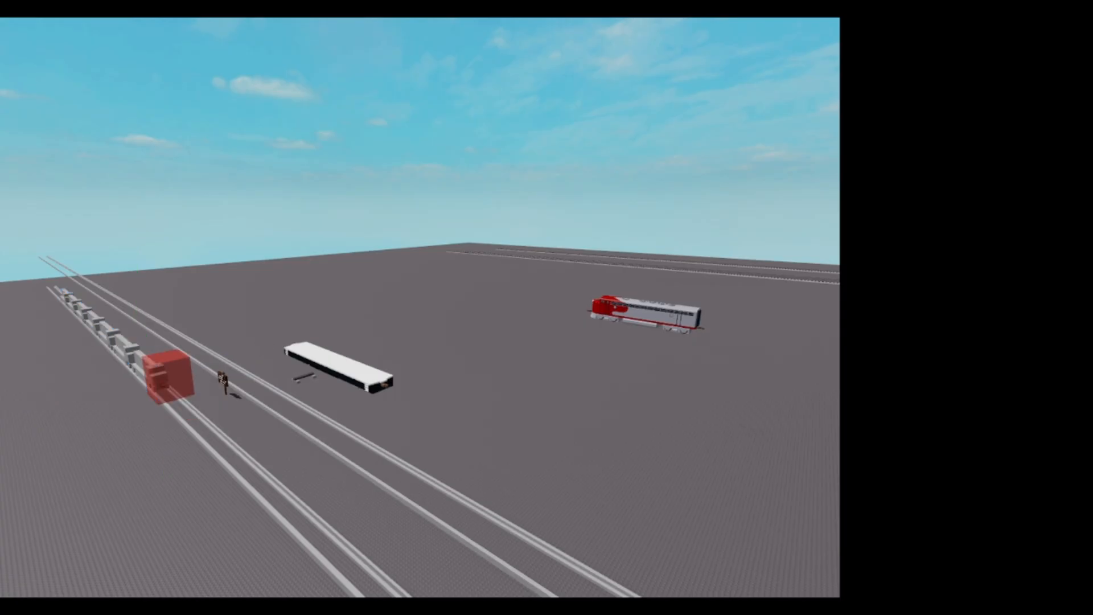
Step: Examine the two opposing trains on the track, their head-on collision and the wreckage scattered along the rails
{"action": "scroll", "coordinate": [401, 362], "scroll_direction": "down", "scroll_amount": 2}
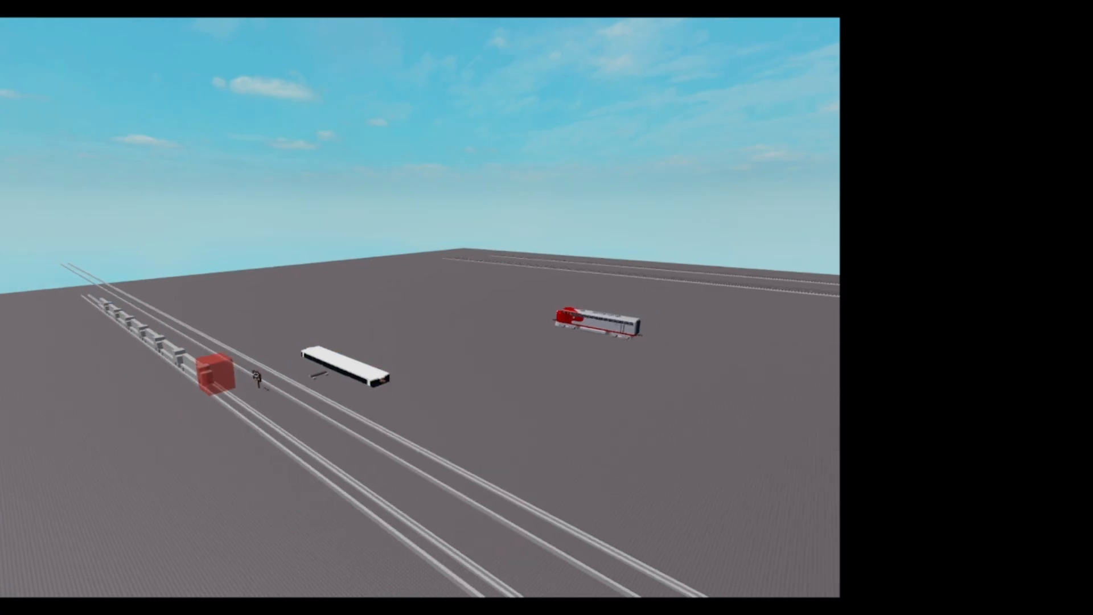
{"action": "right_click_drag", "start_coordinate": [401, 363], "coordinate": [398, 393]}
{"action": "scroll", "coordinate": [398, 393], "scroll_direction": "up", "scroll_amount": 2}
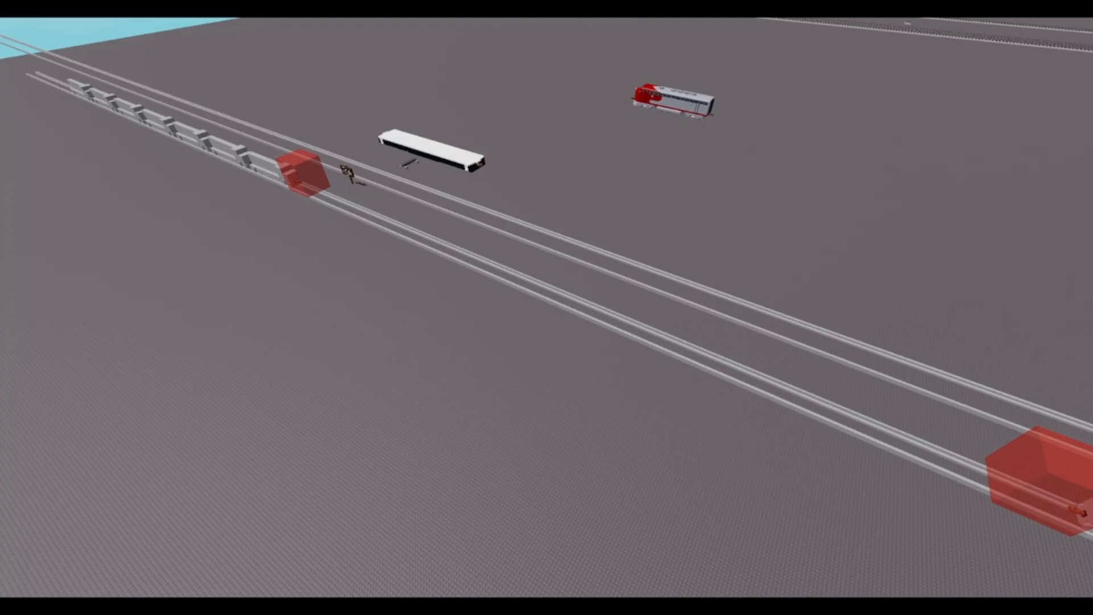
{"action": "key", "text": "w"}
{"action": "key", "text": "a"}
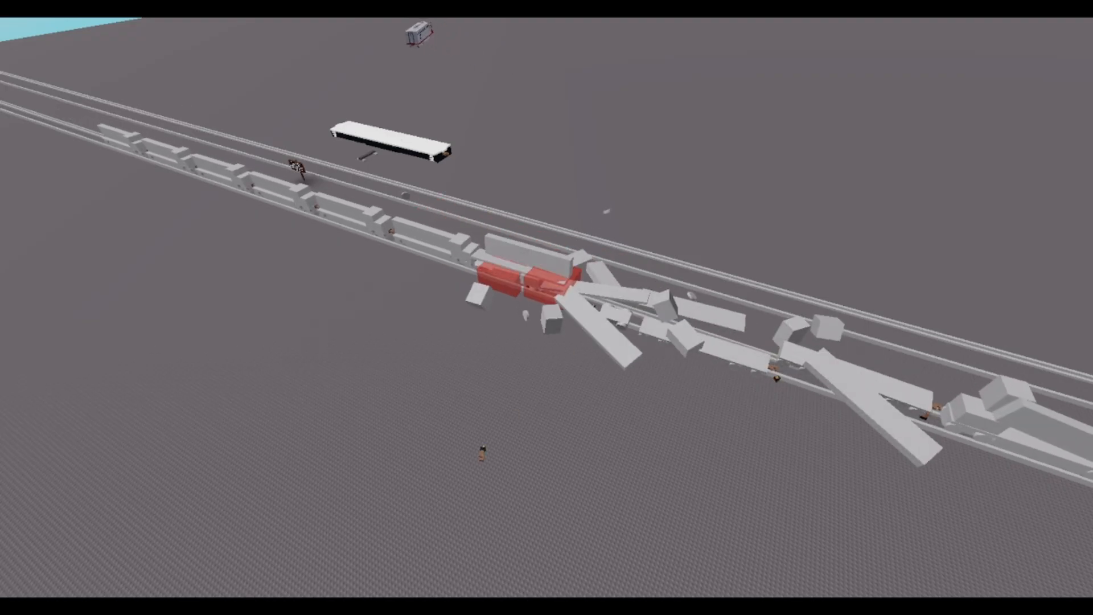
{"action": "scroll", "coordinate": [304, 259], "scroll_direction": "down", "scroll_amount": 6}
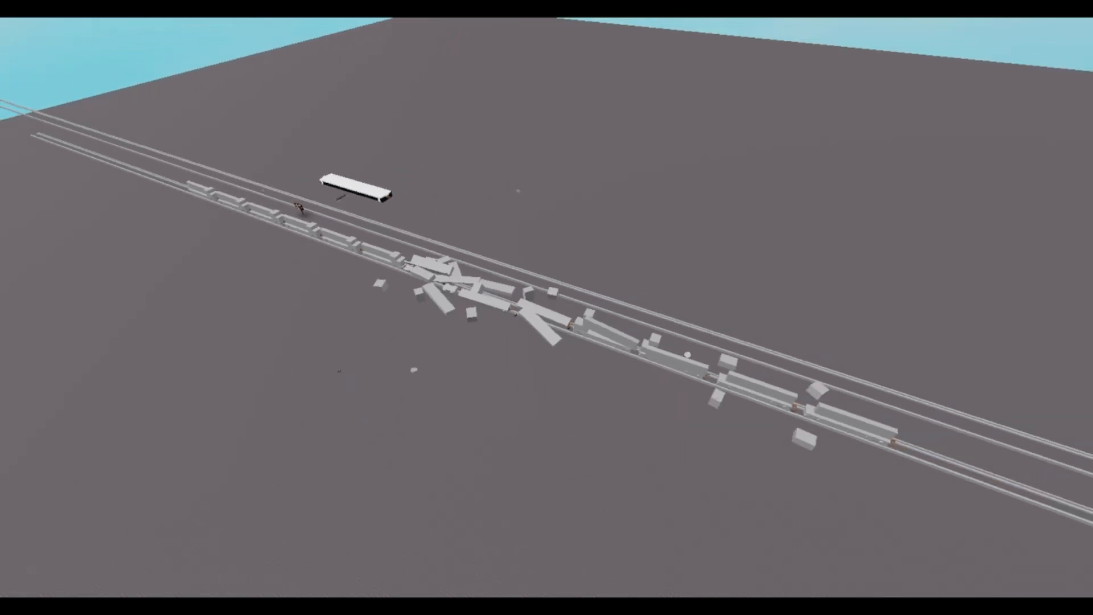
{"action": "scroll", "coordinate": [546, 307], "scroll_direction": "up", "scroll_amount": 5}
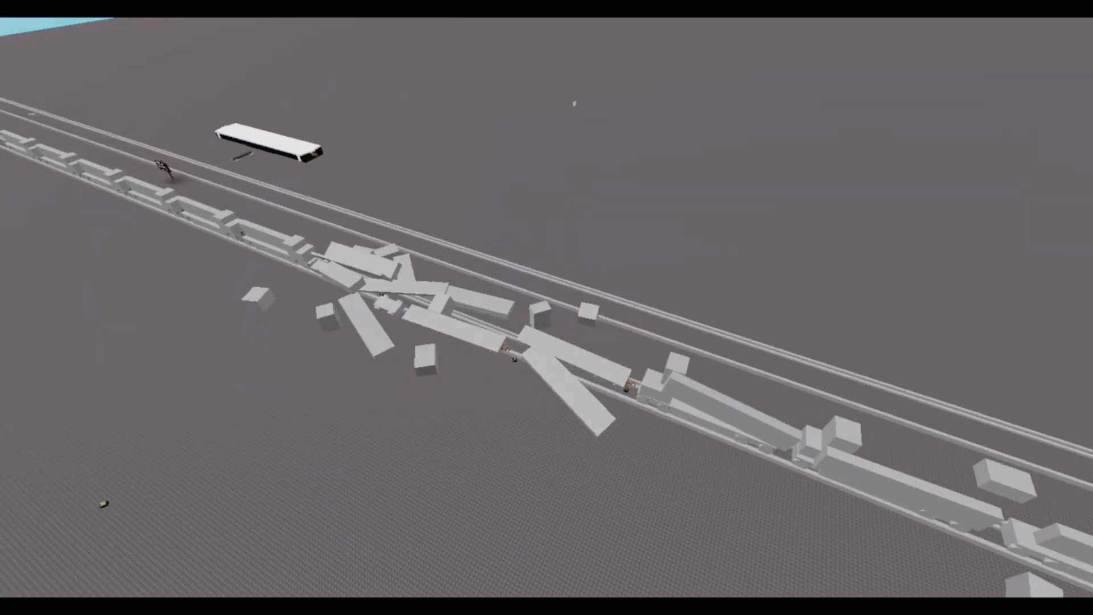
{"action": "right_click_drag", "start_coordinate": [547, 308], "coordinate": [717, 307]}
{"action": "scroll", "coordinate": [547, 307], "scroll_direction": "up", "scroll_amount": 2}
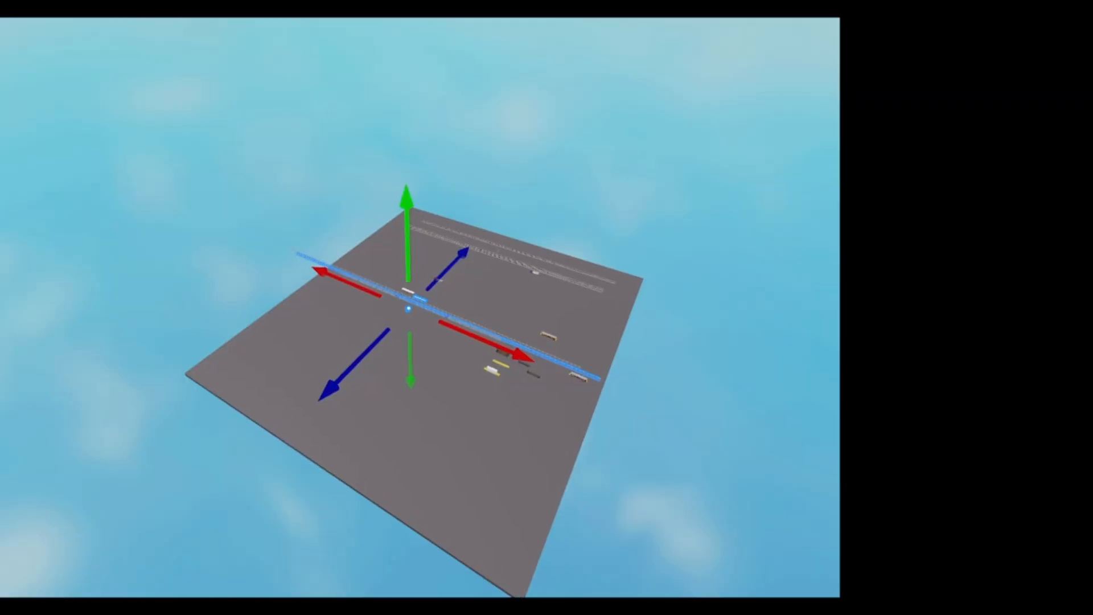
Step: Clear the selection from the long track crossing the baseplate
{"action": "scroll", "coordinate": [315, 351], "scroll_direction": "up", "scroll_amount": 4}
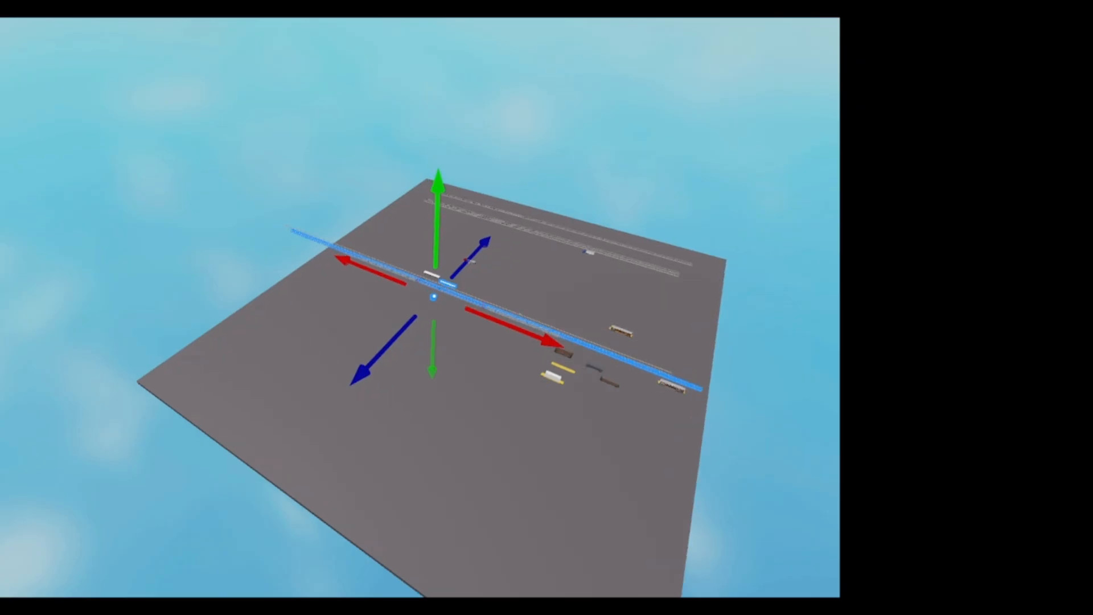
{"action": "left_click", "coordinate": [315, 352]}
{"action": "scroll", "coordinate": [316, 351], "scroll_direction": "up", "scroll_amount": 2}
{"action": "scroll", "coordinate": [320, 353], "scroll_direction": "up", "scroll_amount": 5}
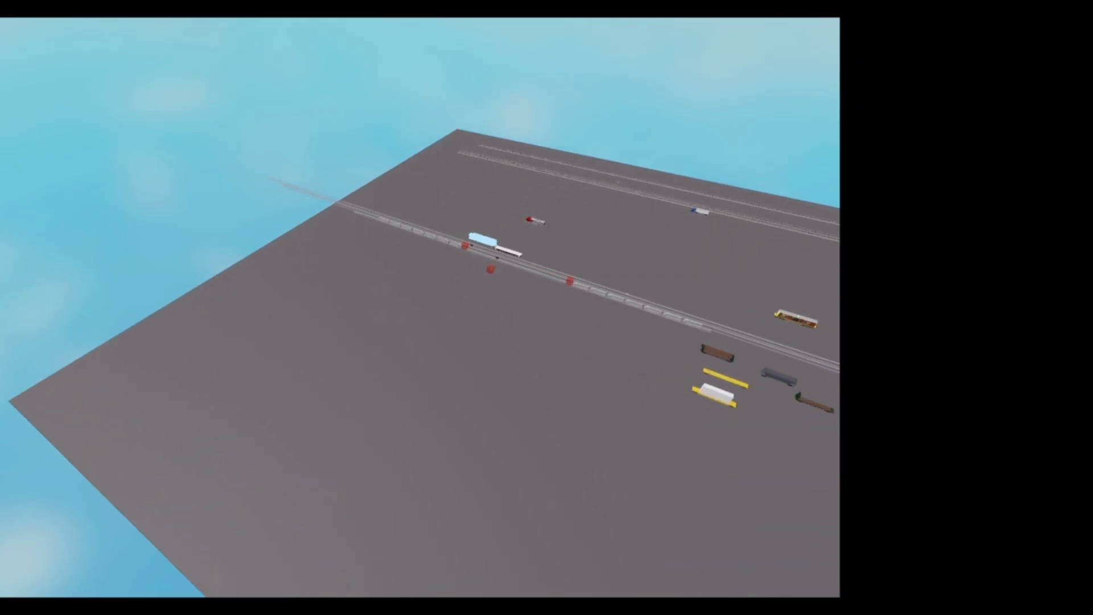
Step: Move the crash kit with its rails, white car and red cube away from the trains' track onto the empty baseplate area and deselect it
{"action": "left_click_drag", "start_coordinate": [491, 268], "coordinate": [473, 409]}
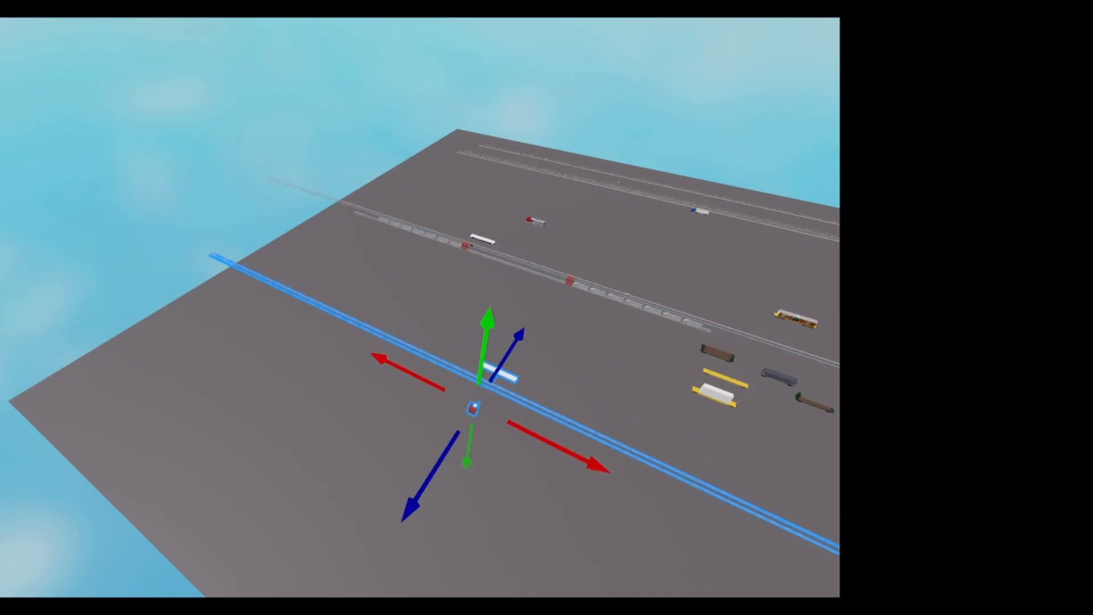
{"action": "left_click", "coordinate": [501, 370]}
{"action": "scroll", "coordinate": [505, 356], "scroll_direction": "up", "scroll_amount": 3}
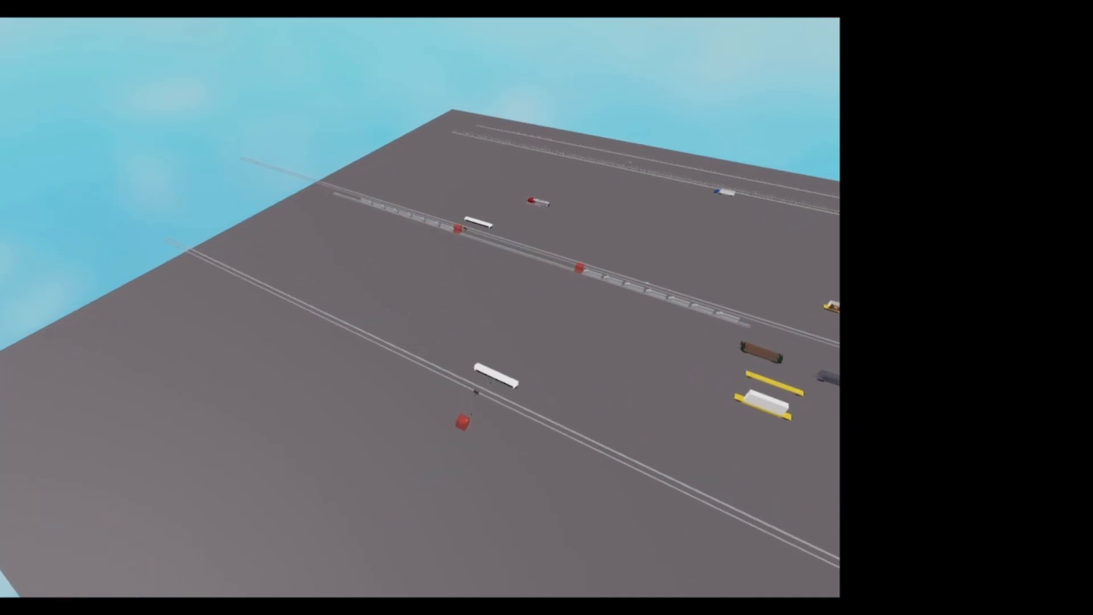
{"action": "scroll", "coordinate": [498, 370], "scroll_direction": "up", "scroll_amount": 6}
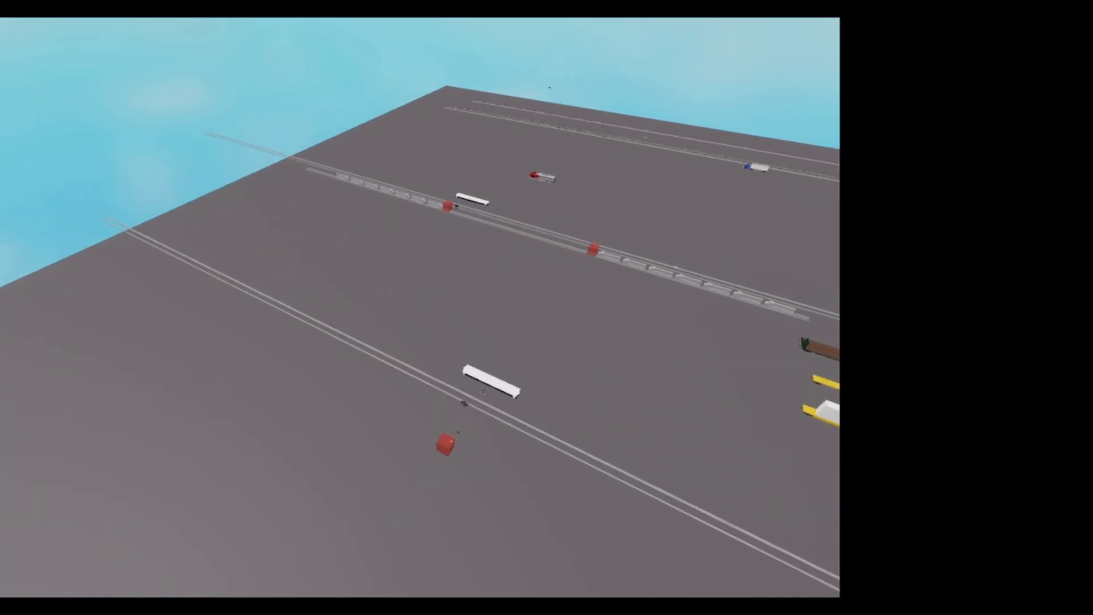
{"action": "scroll", "coordinate": [483, 347], "scroll_direction": "up", "scroll_amount": 6}
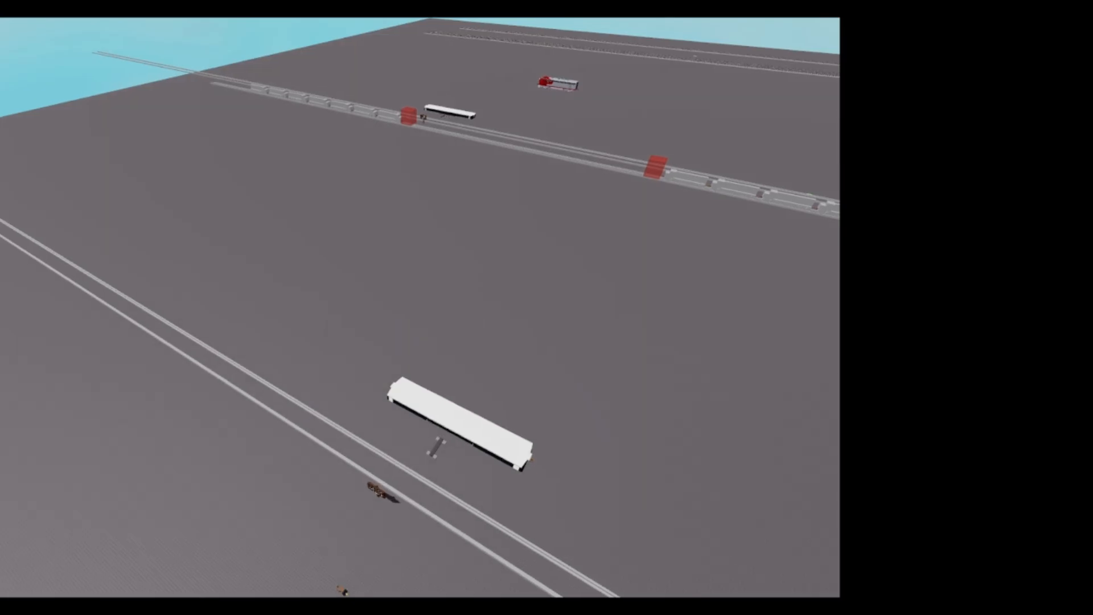
Step: Examine the kit's sign and loose parts, and select its grey plate, hook coupler and red cube together
{"action": "right_click_drag", "start_coordinate": [483, 347], "coordinate": [347, 444]}
{"action": "scroll", "coordinate": [409, 342], "scroll_direction": "up", "scroll_amount": 3}
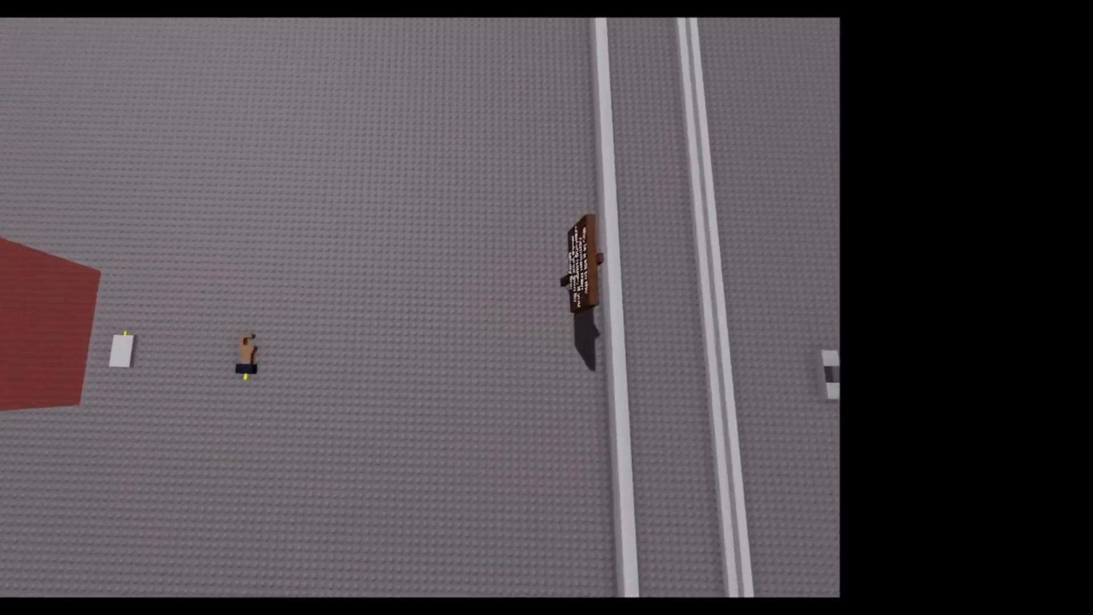
{"action": "right_click_drag", "start_coordinate": [410, 341], "coordinate": [433, 256]}
{"action": "scroll", "coordinate": [547, 308], "scroll_direction": "up", "scroll_amount": 3}
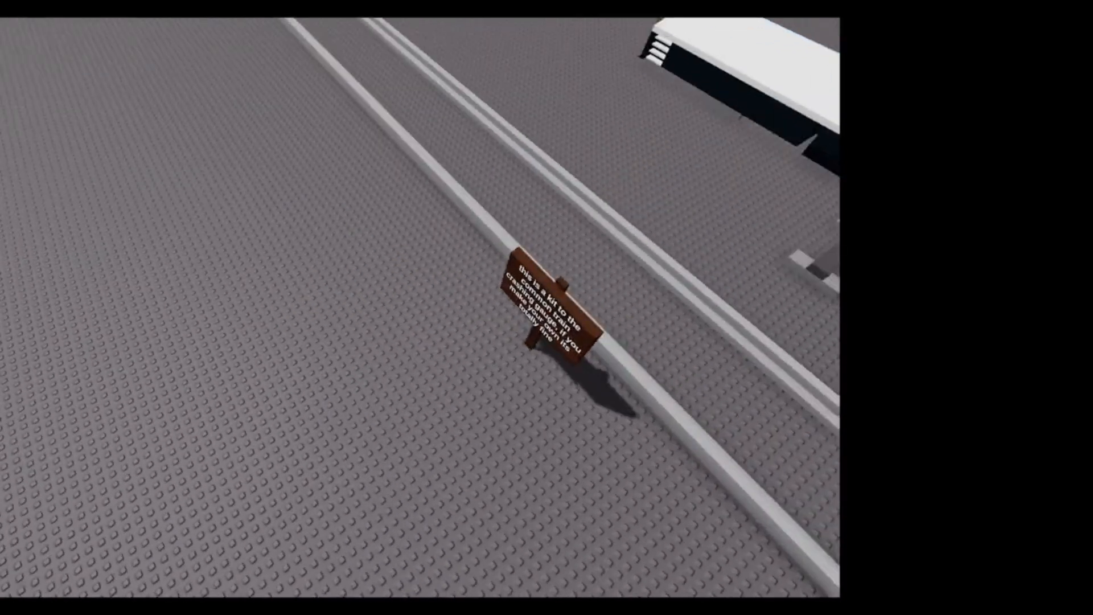
{"action": "scroll", "coordinate": [547, 308], "scroll_direction": "down", "scroll_amount": 3}
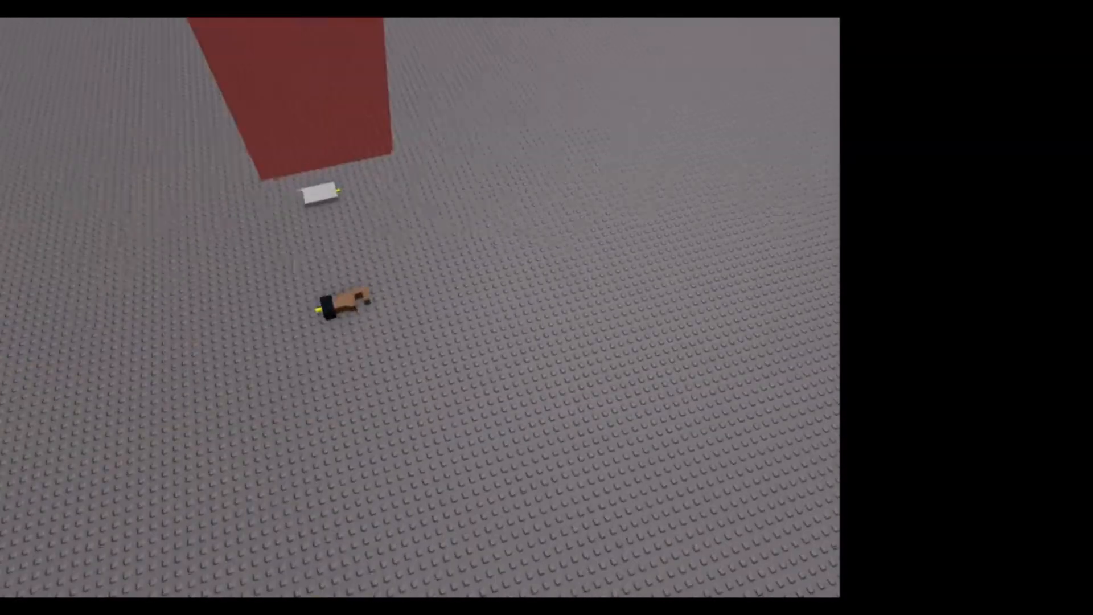
{"action": "scroll", "coordinate": [399, 284], "scroll_direction": "up", "scroll_amount": 5}
{"action": "right_click_drag", "start_coordinate": [419, 307], "coordinate": [376, 307]}
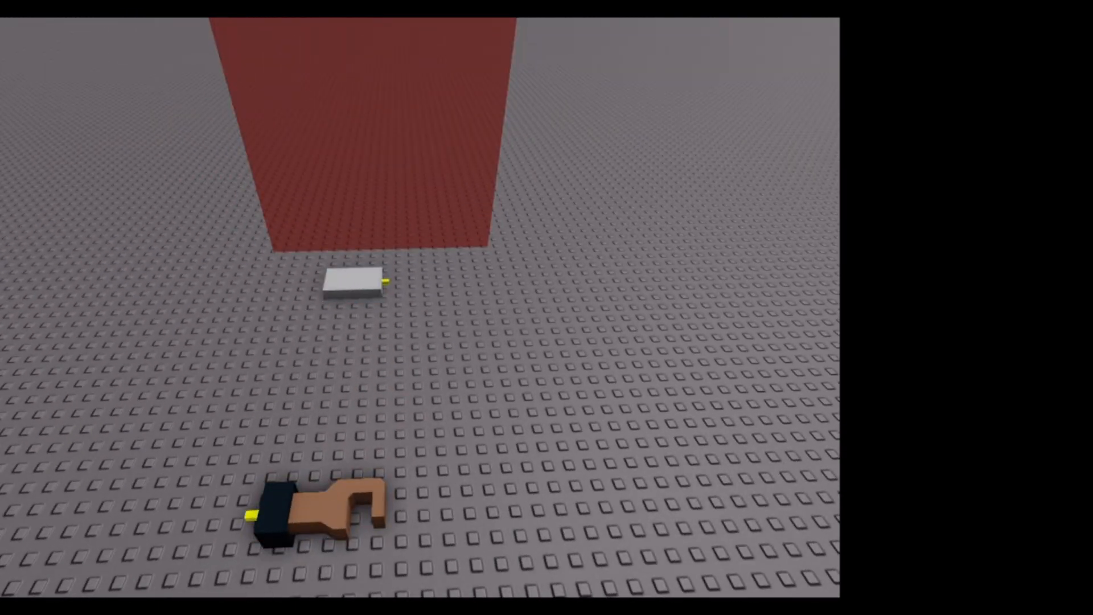
{"action": "left_click", "coordinate": [354, 282]}
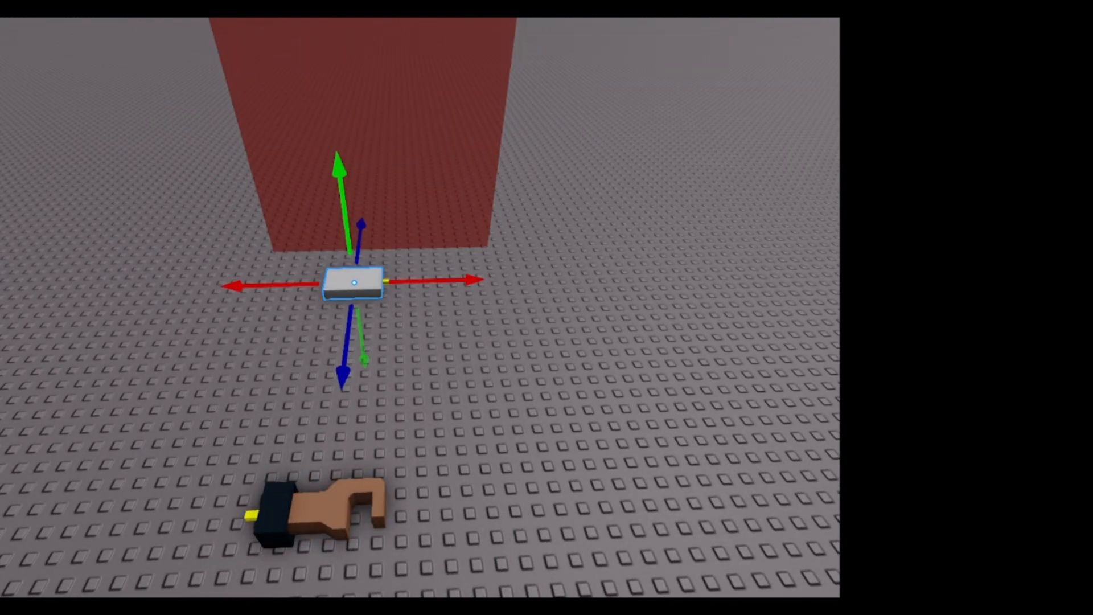
{"action": "left_click", "coordinate": [370, 140]}
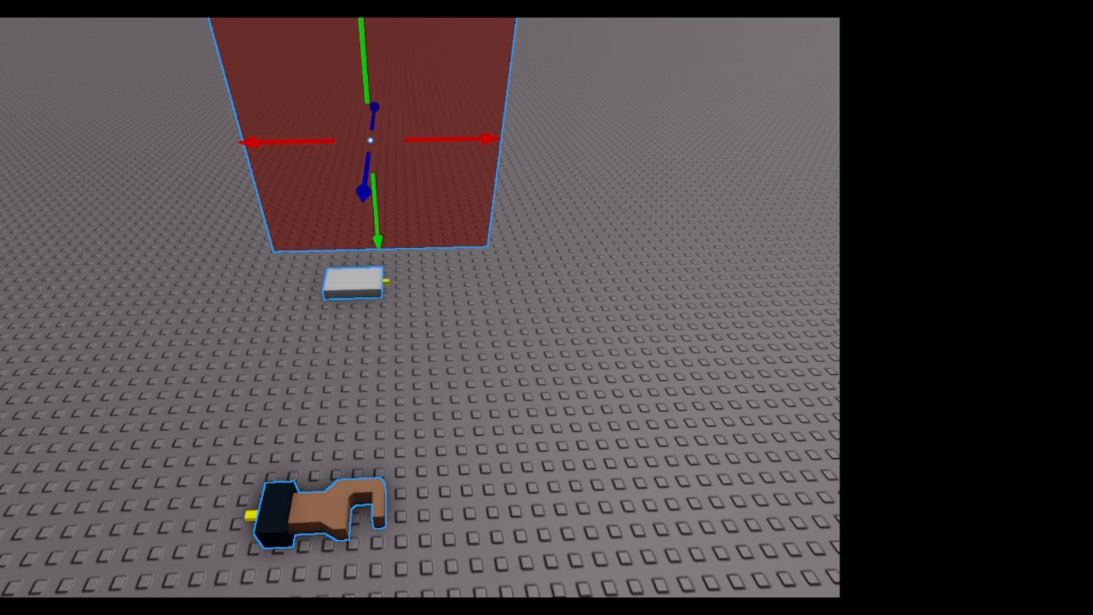
Step: Select the rails under the two opposing trains and extend the track lengthwise past the edge of the baseplate
{"action": "scroll", "coordinate": [447, 361], "scroll_direction": "down", "scroll_amount": 10}
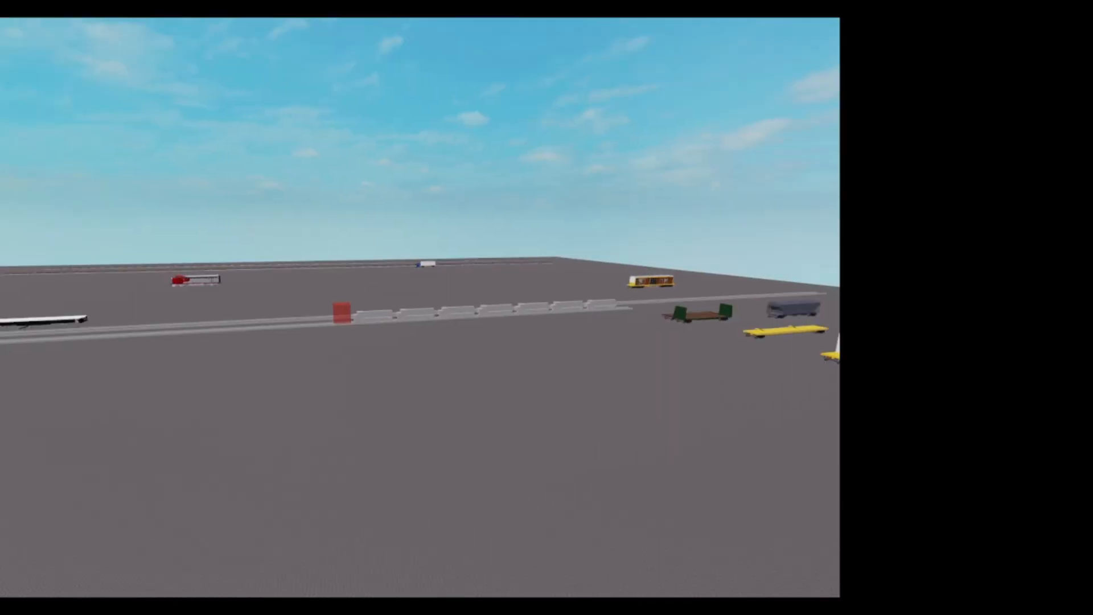
{"action": "key", "text": "d"}
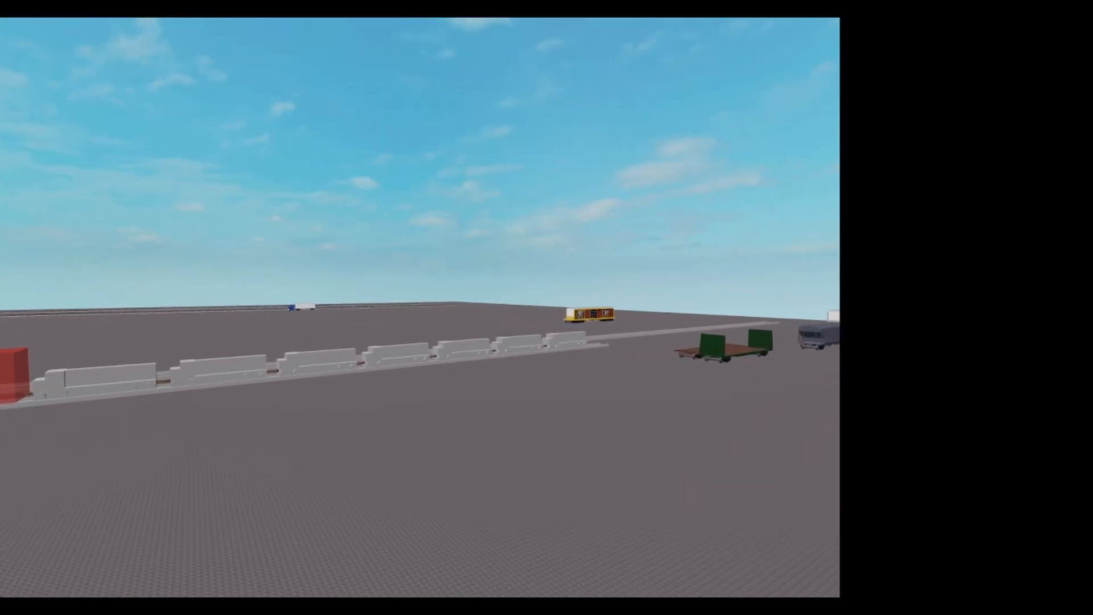
{"action": "key", "text": "w"}
{"action": "key", "text": "d"}
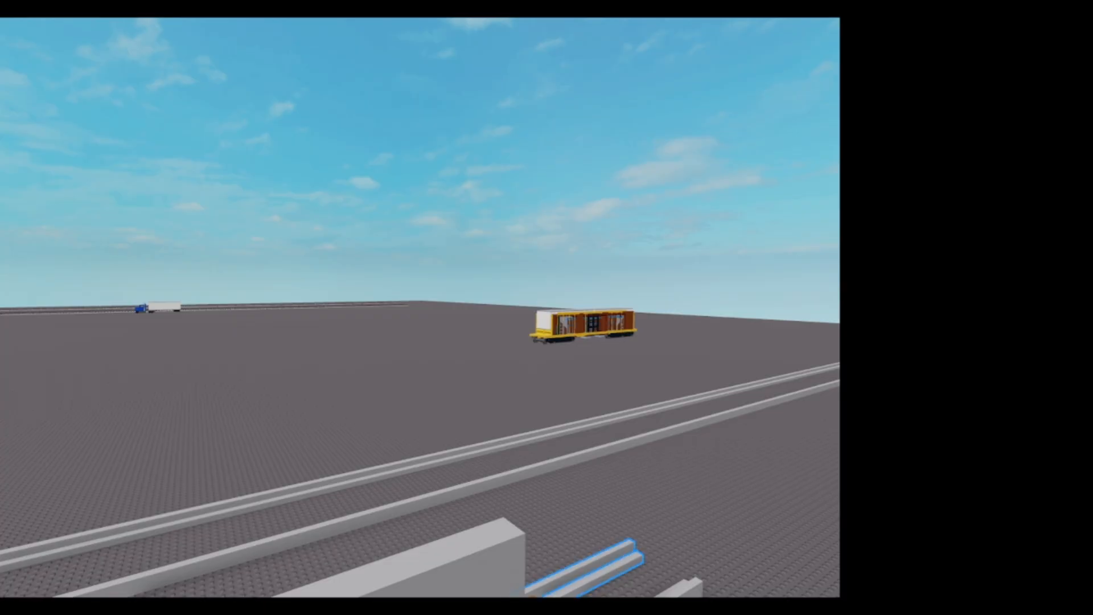
{"action": "key", "text": "a"}
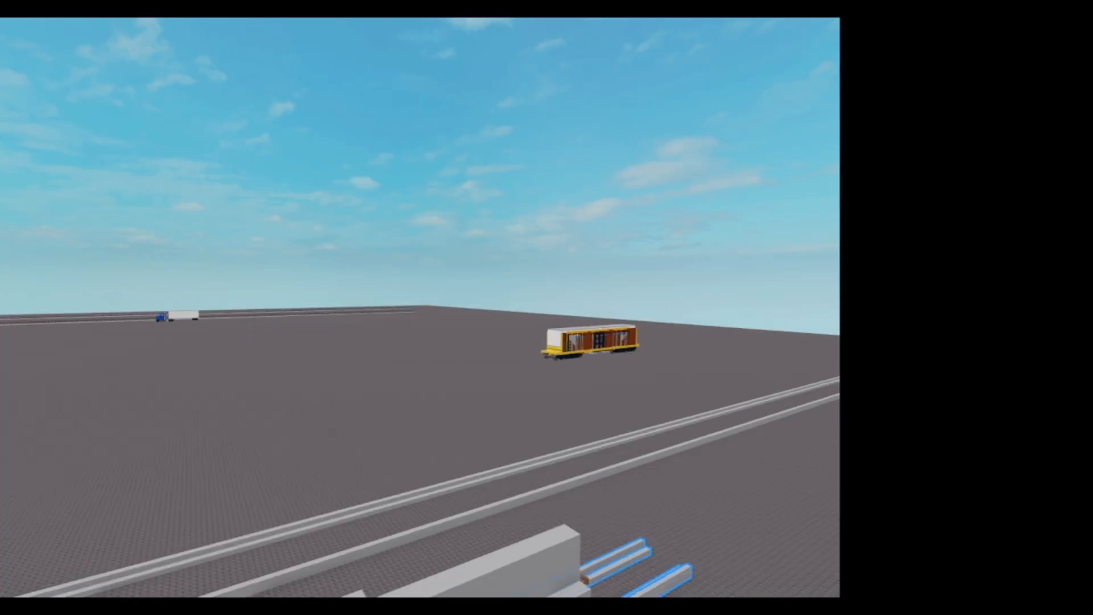
{"action": "key", "text": "s"}
{"action": "right_click_drag", "start_coordinate": [638, 515], "coordinate": [740, 541]}
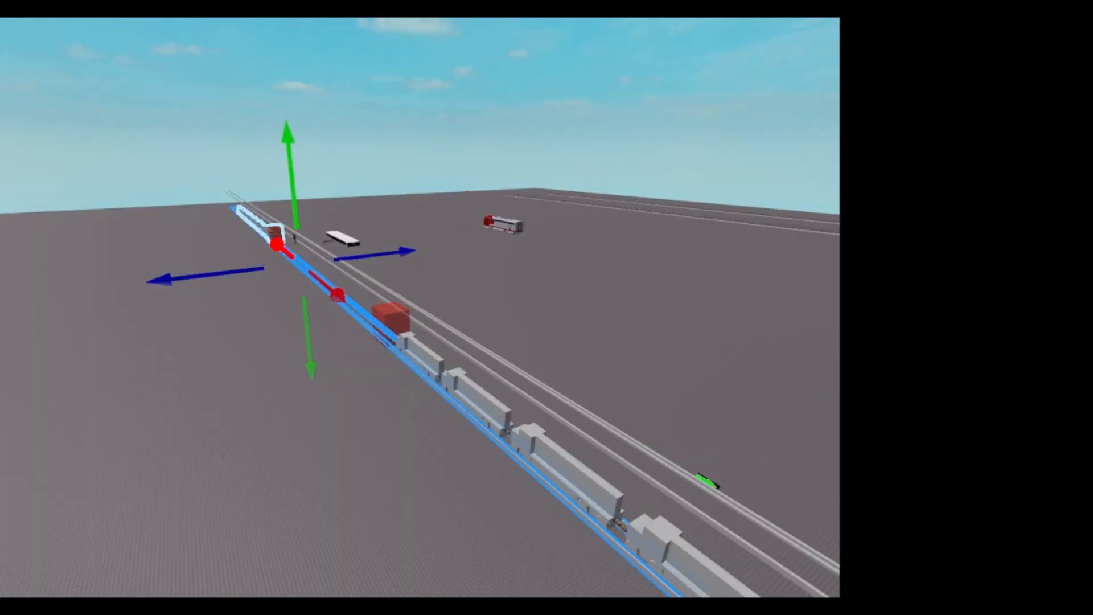
{"action": "left_click_drag", "start_coordinate": [277, 244], "coordinate": [626, 242]}
Step: Move one complete train about 924.5 studs along the extended track toward its far end and deselect it
{"action": "left_click", "coordinate": [336, 447]}
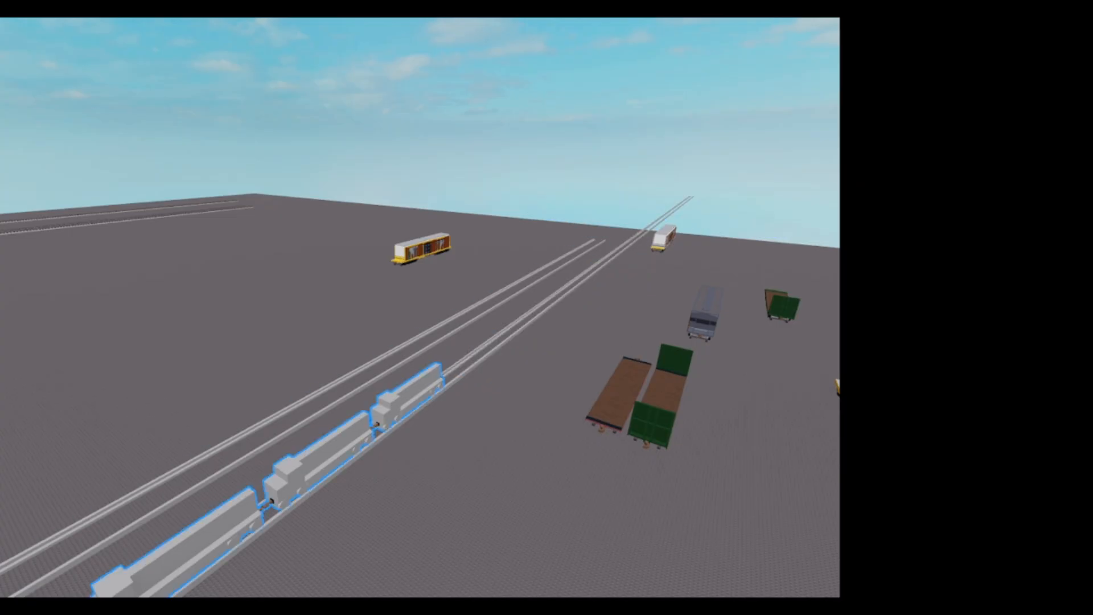
{"action": "right_click_drag", "start_coordinate": [336, 447], "coordinate": [85, 447]}
{"action": "left_click_drag", "start_coordinate": [370, 330], "coordinate": [648, 245]}
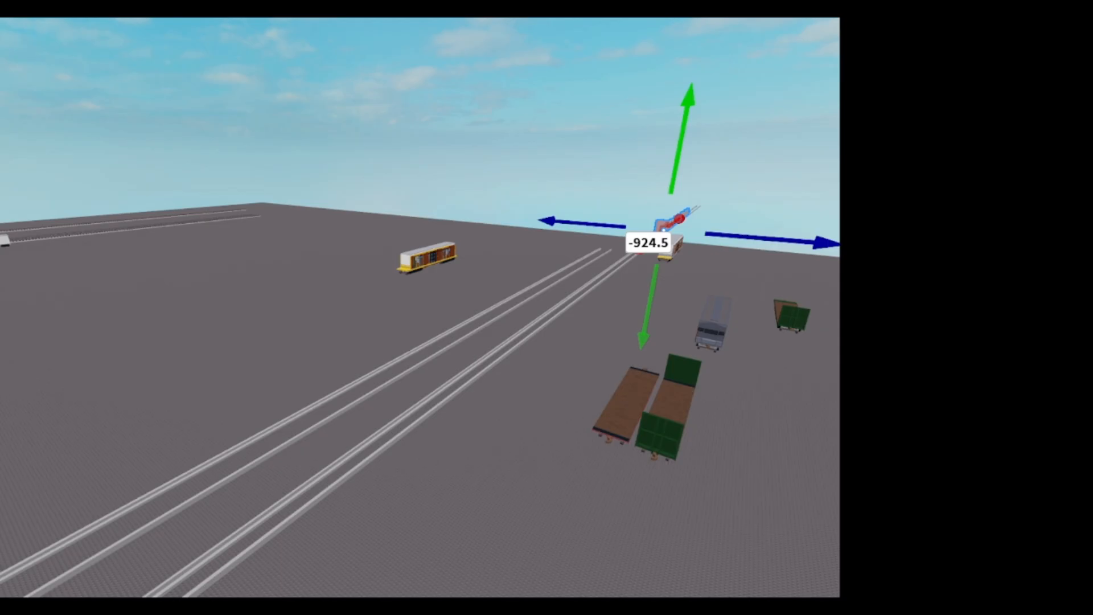
{"action": "left_click", "coordinate": [647, 245]}
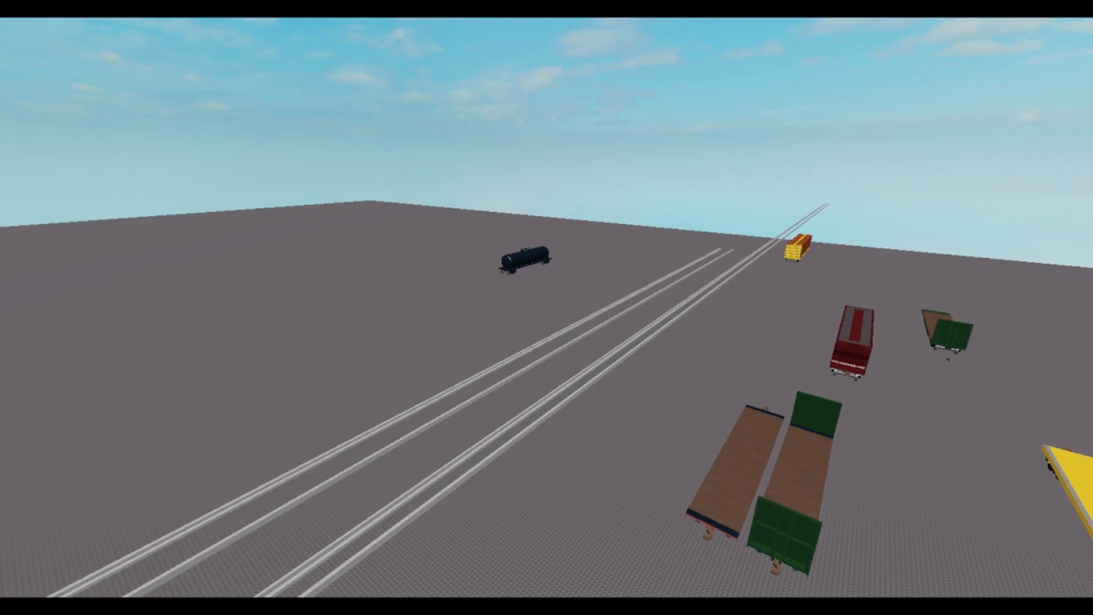
Step: Follow the two trains along the extended track and examine their head-on collision and the scattered wreckage
{"action": "key", "text": "w"}
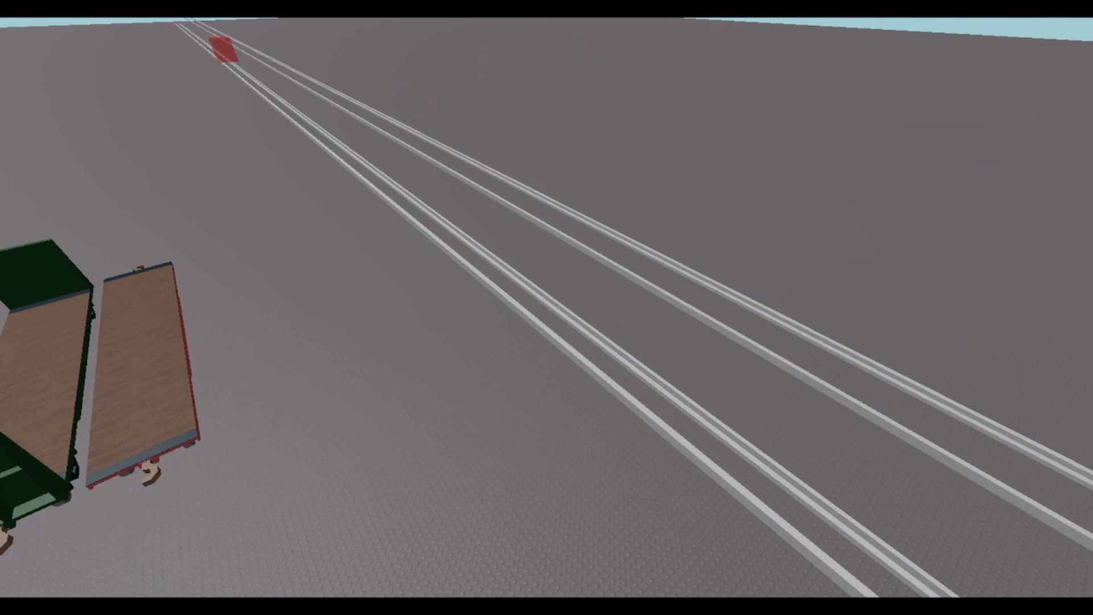
{"action": "right_click_drag", "start_coordinate": [546, 307], "coordinate": [597, 259]}
{"action": "scroll", "coordinate": [546, 308], "scroll_direction": "down", "scroll_amount": 4}
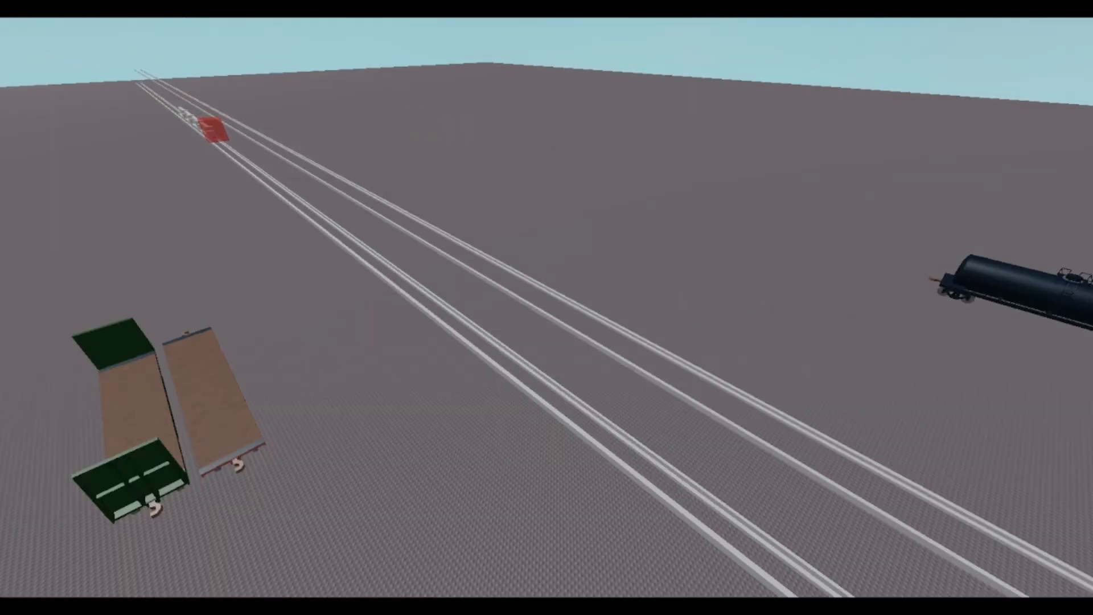
{"action": "key", "text": "w"}
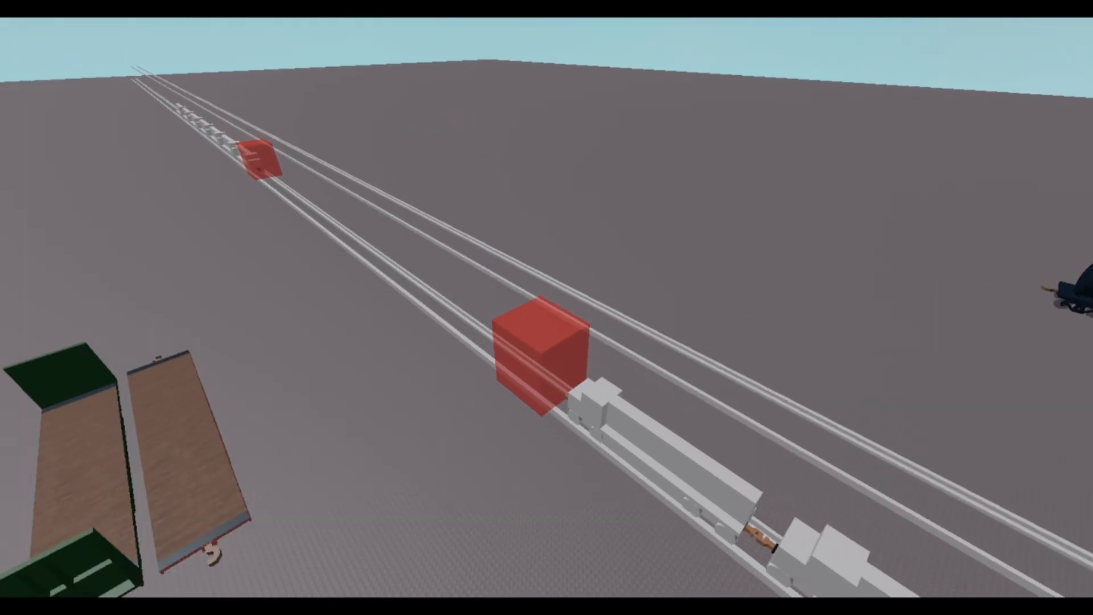
{"action": "right_click_drag", "start_coordinate": [546, 308], "coordinate": [521, 307]}
{"action": "key", "text": "a"}
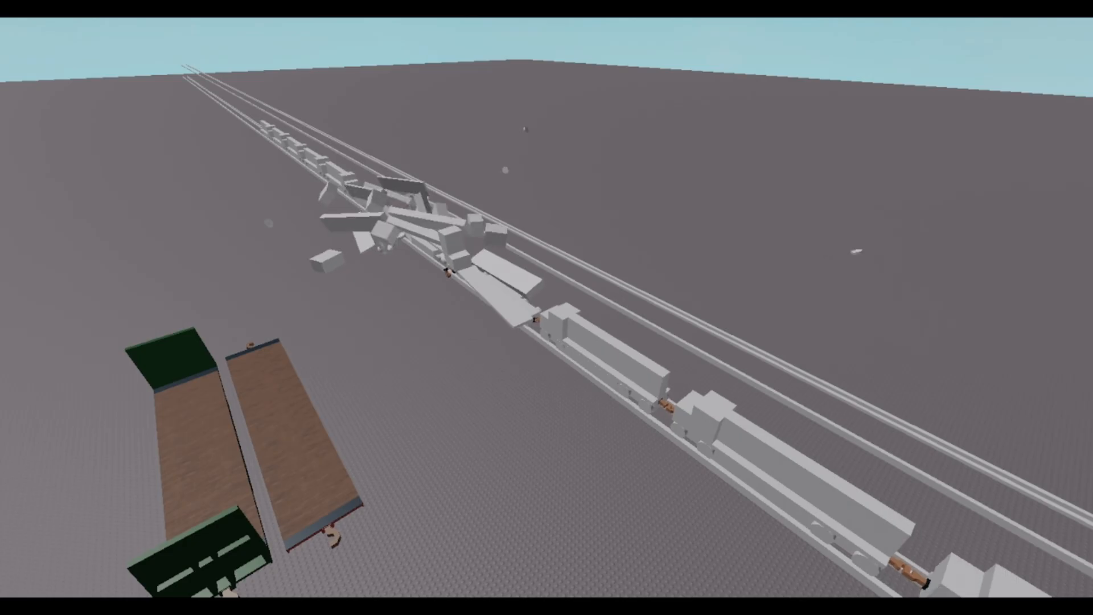
{"action": "key", "text": "w"}
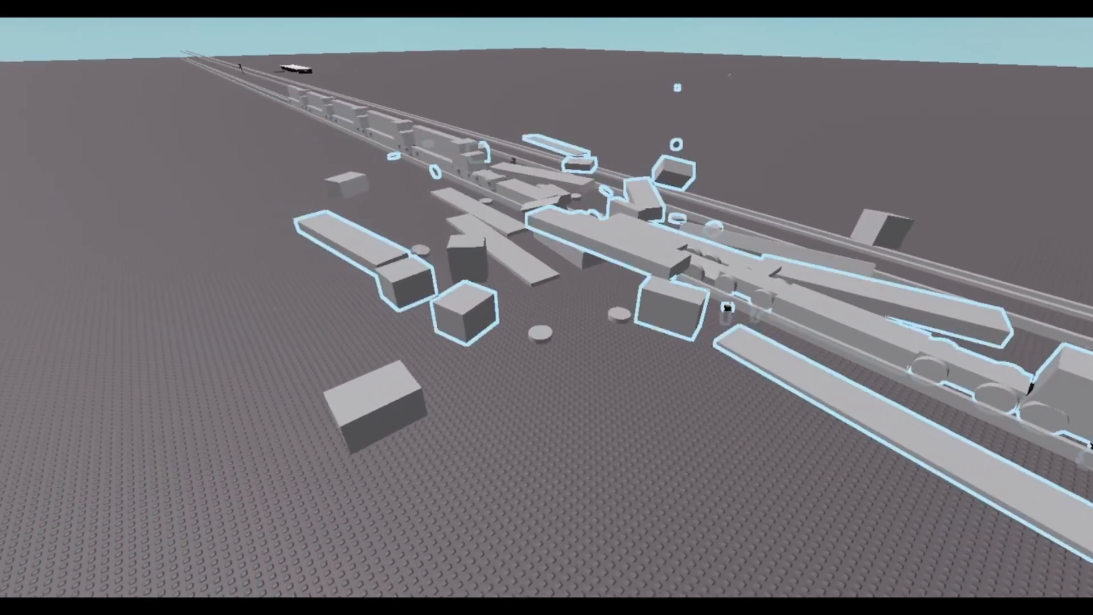
{"action": "key", "text": "a"}
{"action": "right_click_drag", "start_coordinate": [547, 307], "coordinate": [655, 290]}
{"action": "key", "text": "s"}
{"action": "key", "text": "s"}
{"action": "key", "text": "a"}
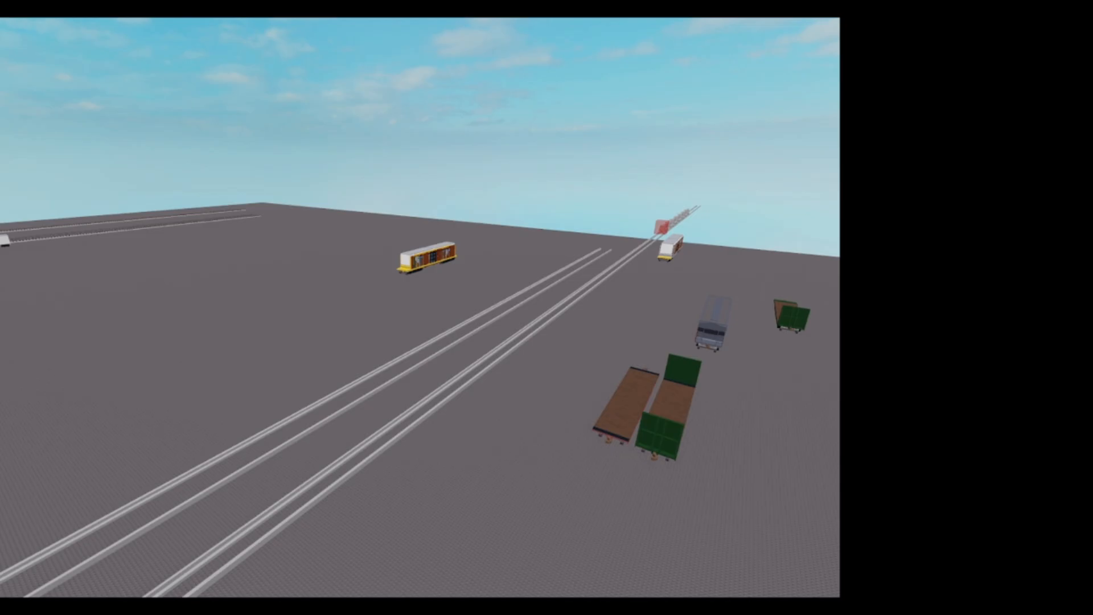
Step: Inspect the distant train and its red cube on the track section beyond the baseplate's edge
{"action": "key", "text": "w"}
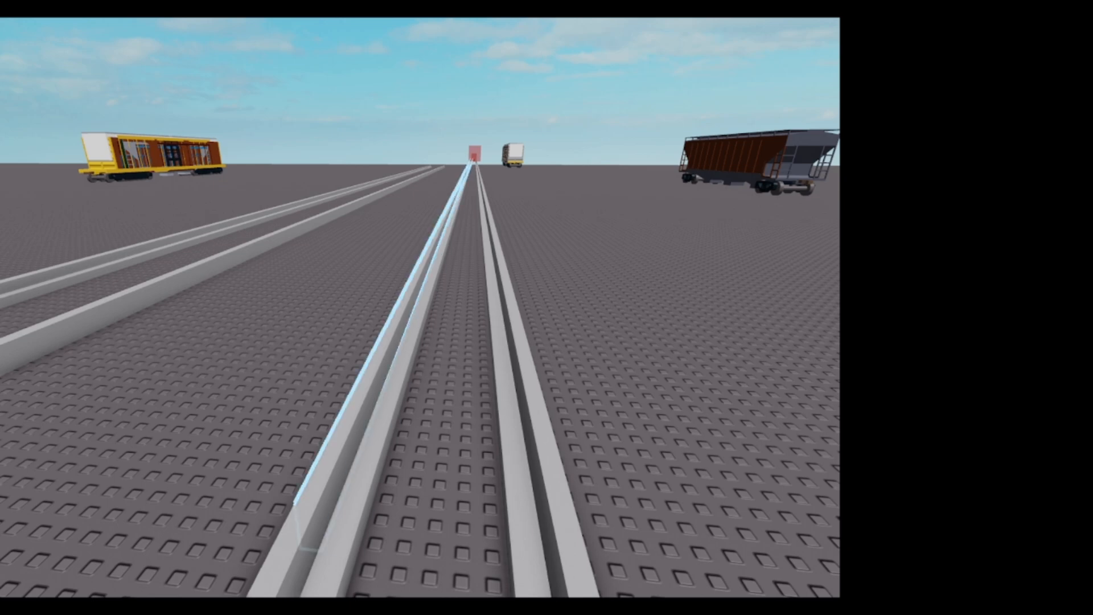
{"action": "scroll", "coordinate": [501, 153], "scroll_direction": "up", "scroll_amount": 8}
{"action": "scroll", "coordinate": [471, 108], "scroll_direction": "up", "scroll_amount": 10}
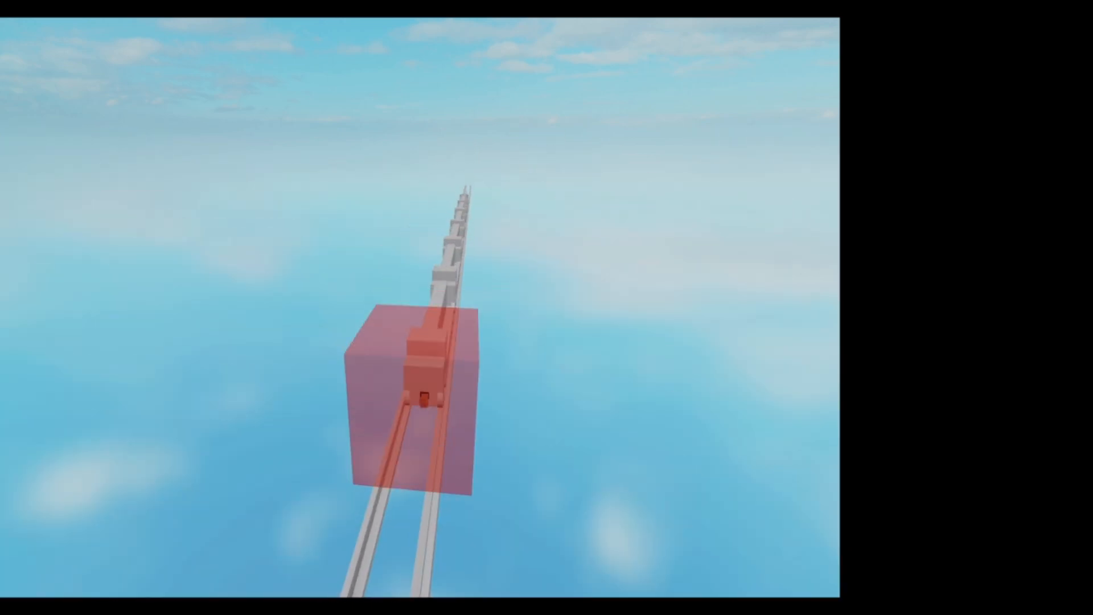
{"action": "right_click_drag", "start_coordinate": [471, 109], "coordinate": [273, 119]}
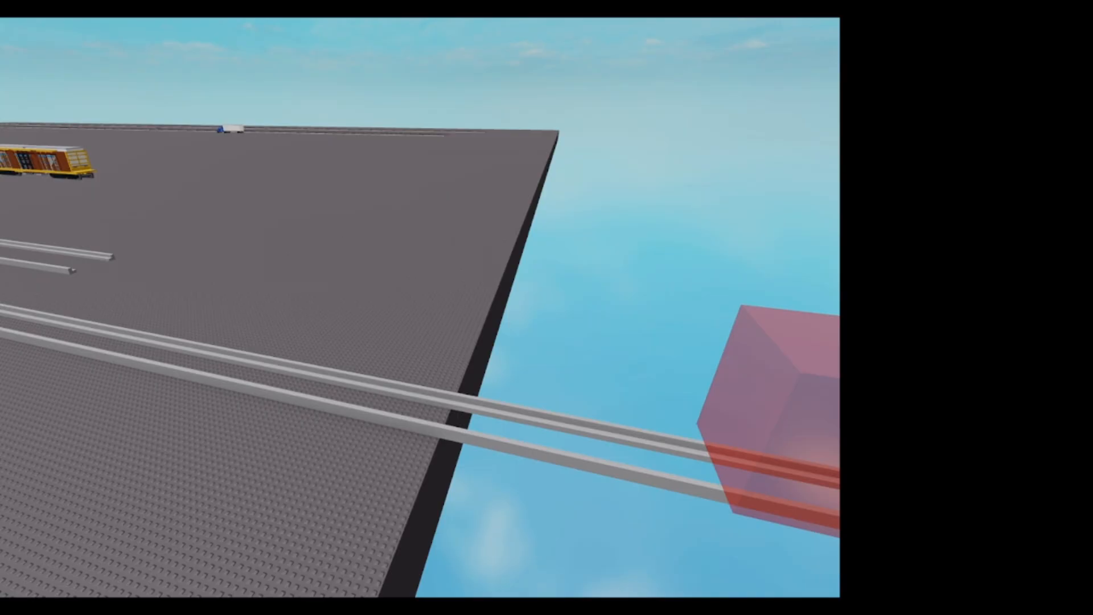